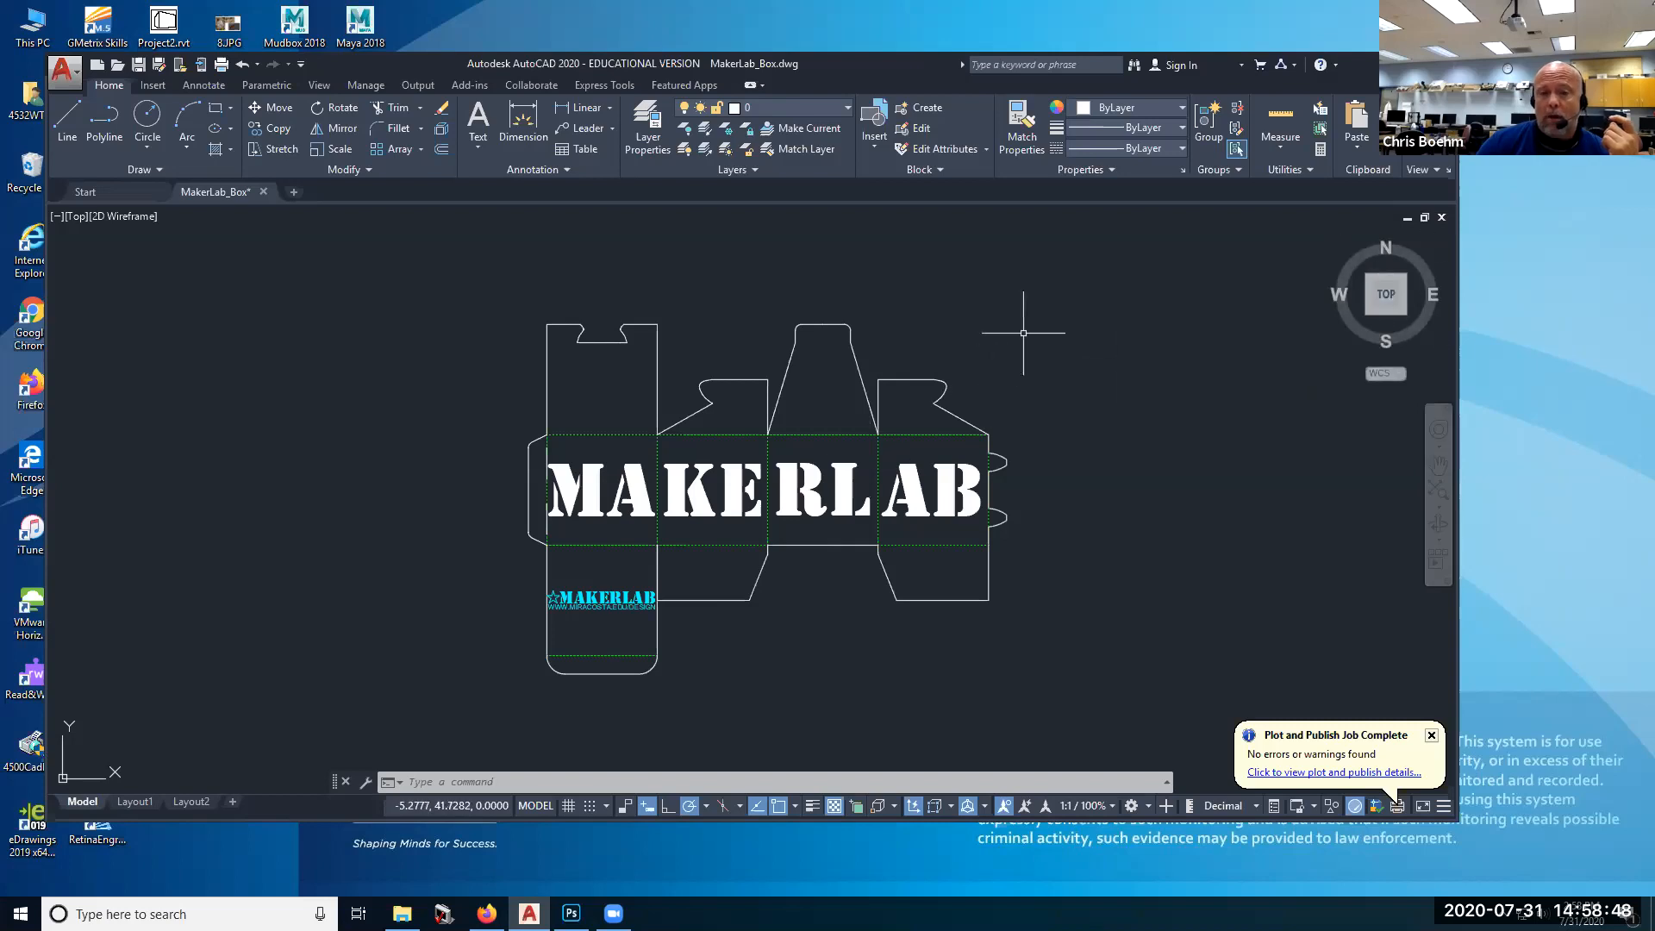
Step: Switch to Photoshop and print the cropped Joker image using the Microsoft XPS Document Writer printer
left_click(1540, 265)
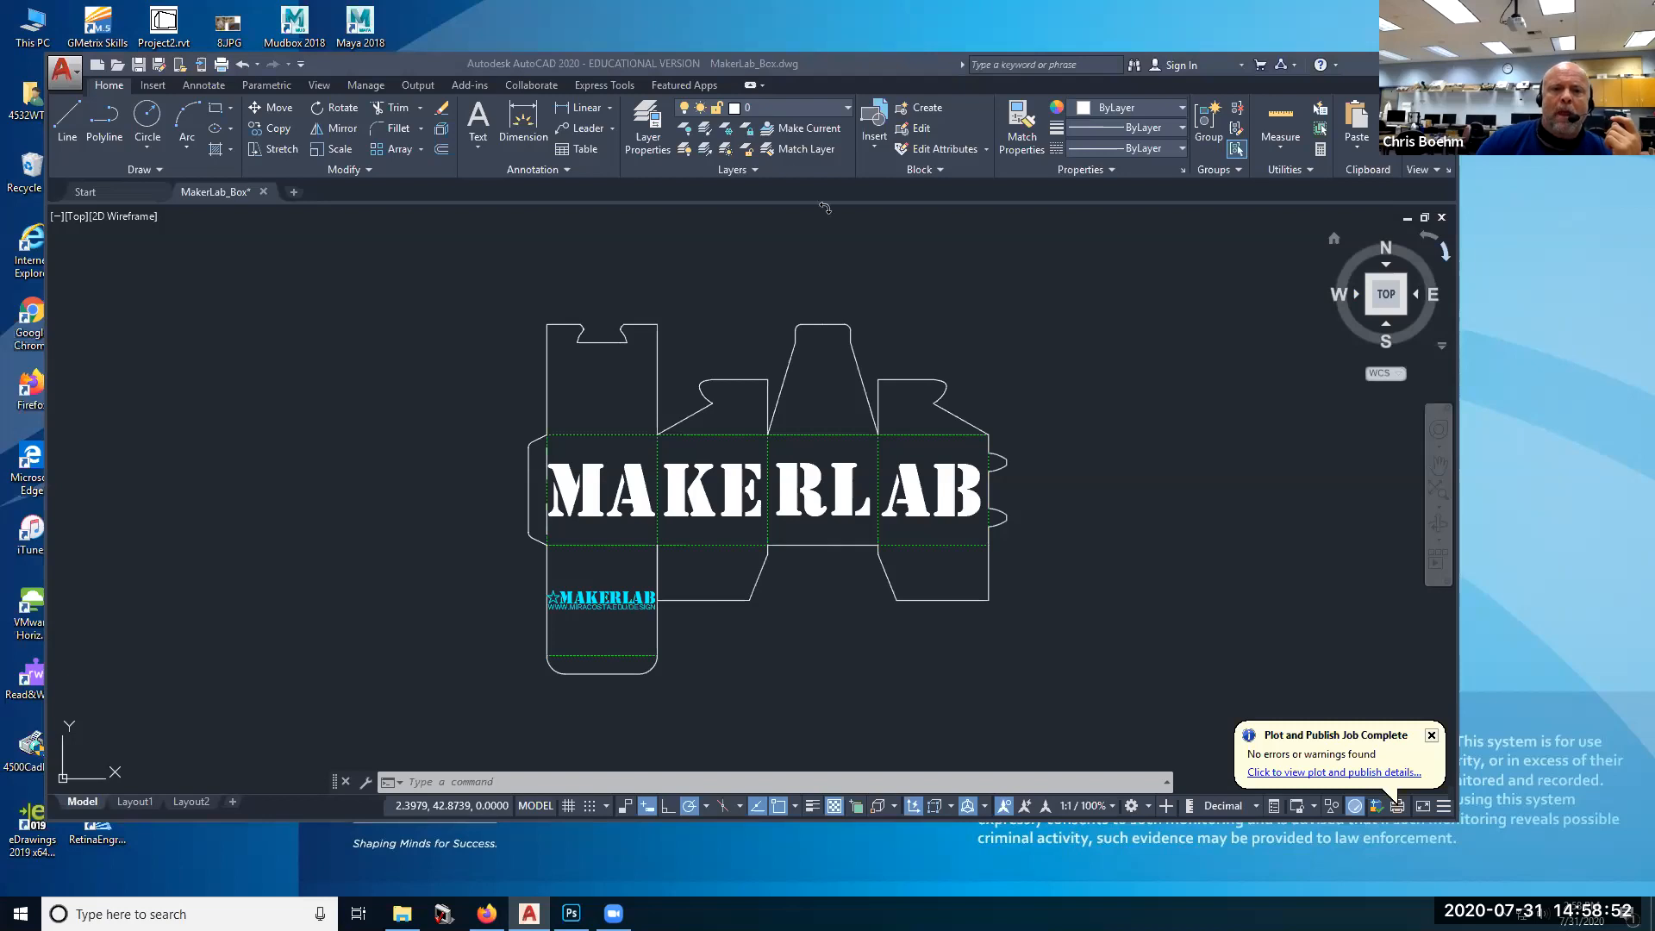
key("alt+Tab")
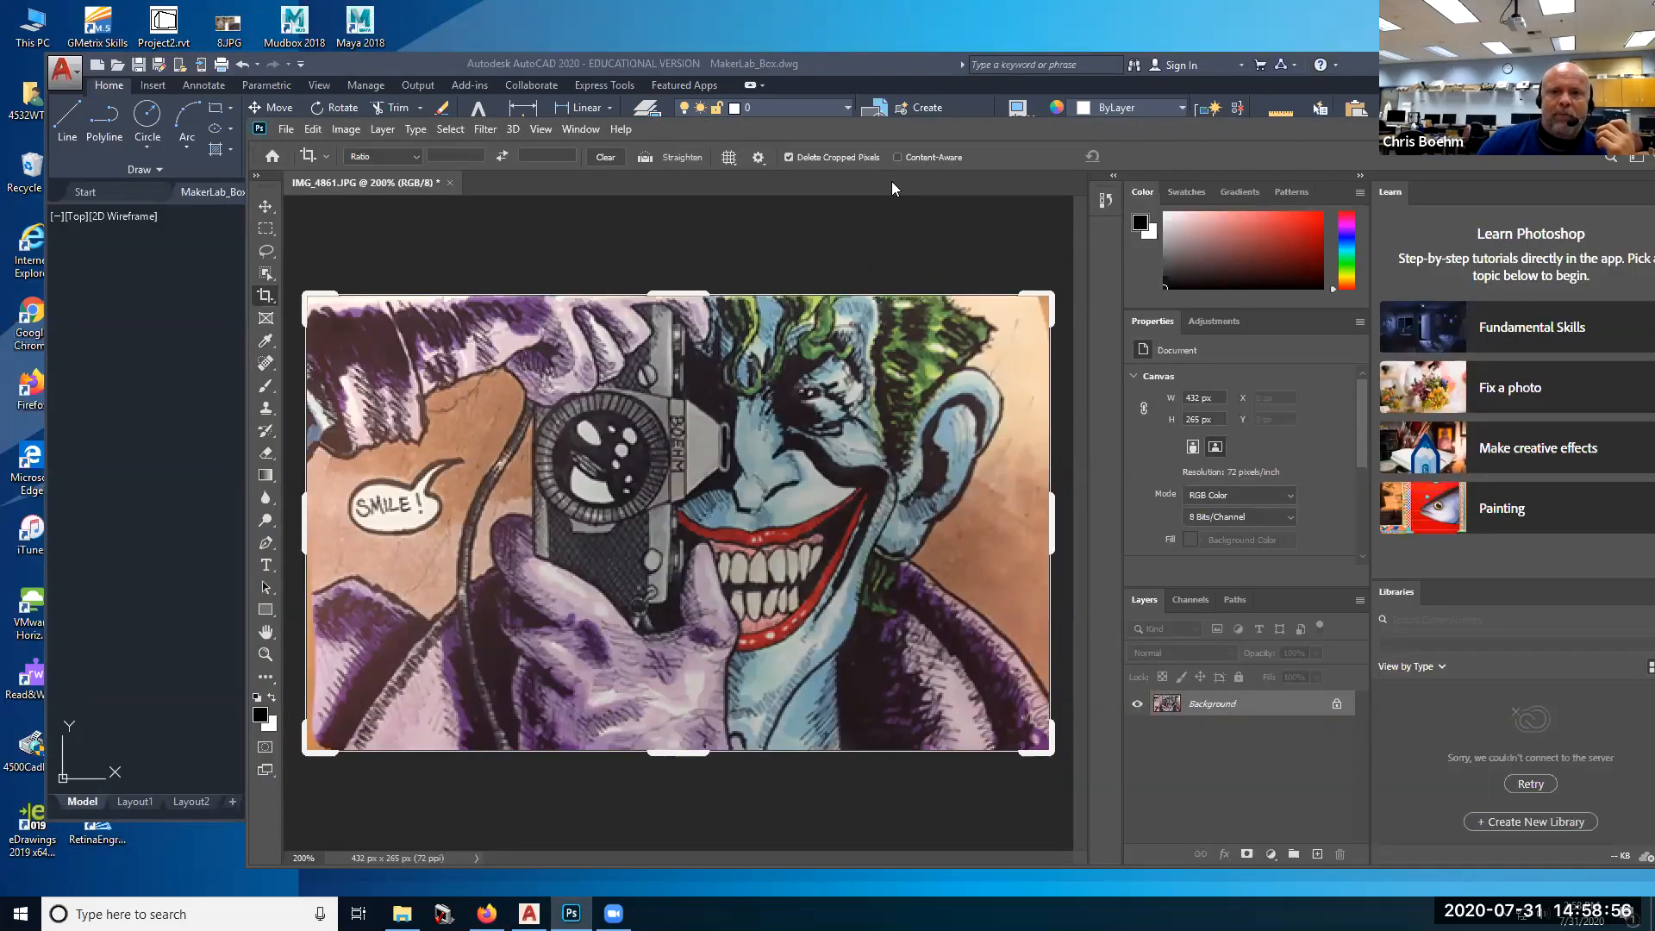
left_click(286, 131)
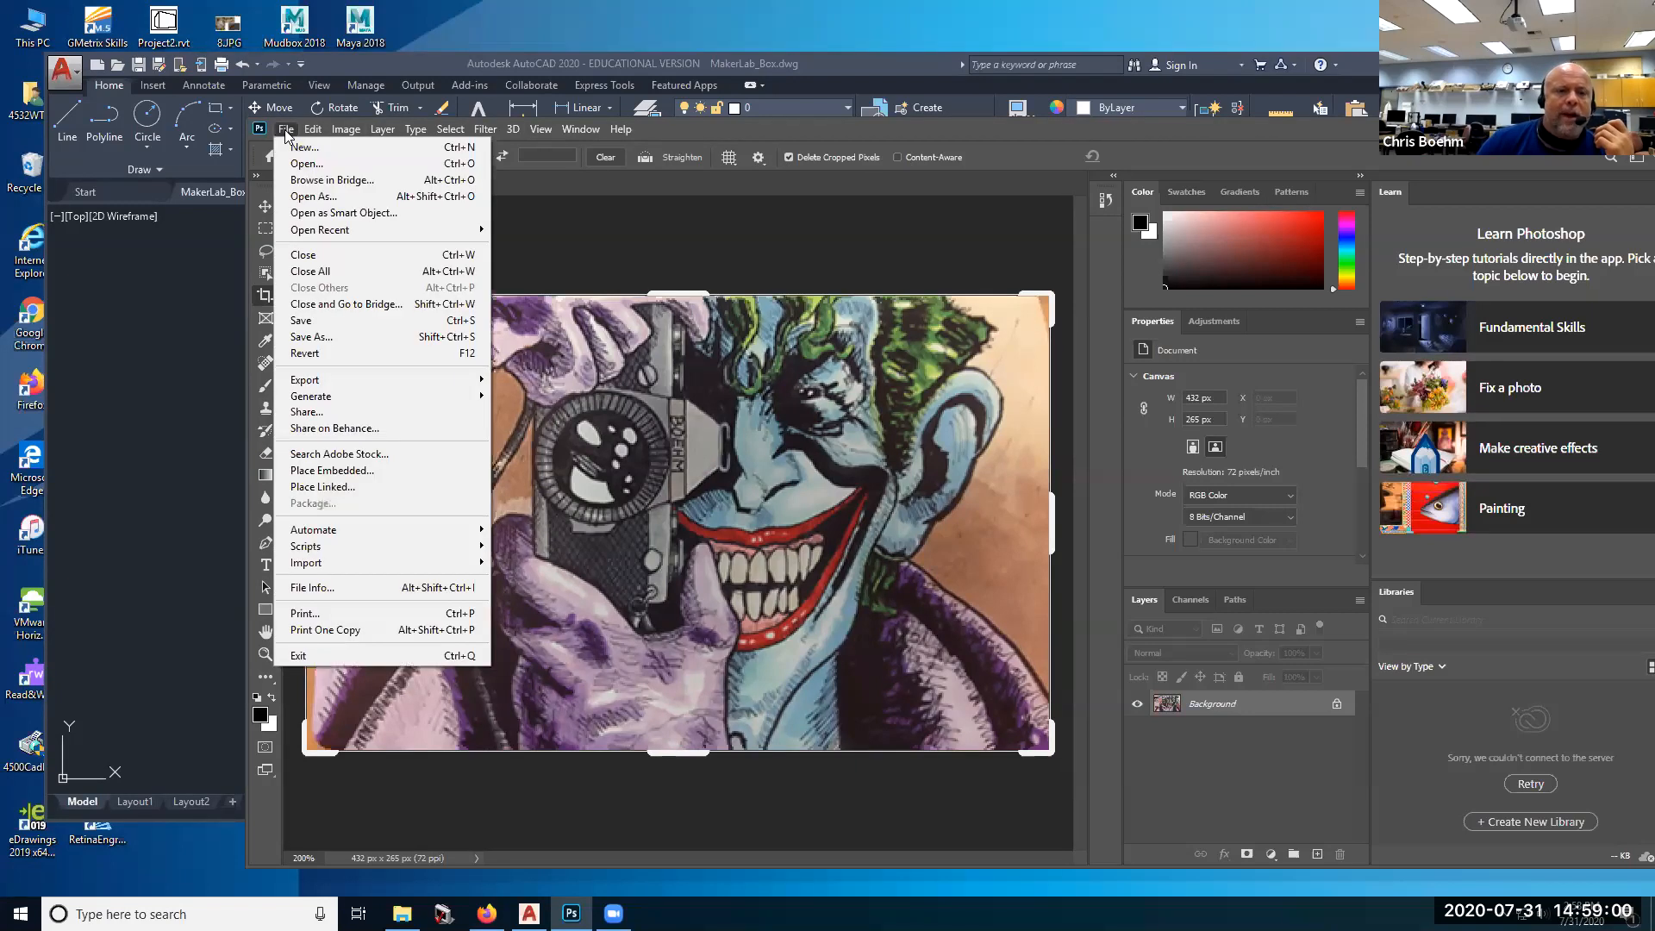
left_click(337, 621)
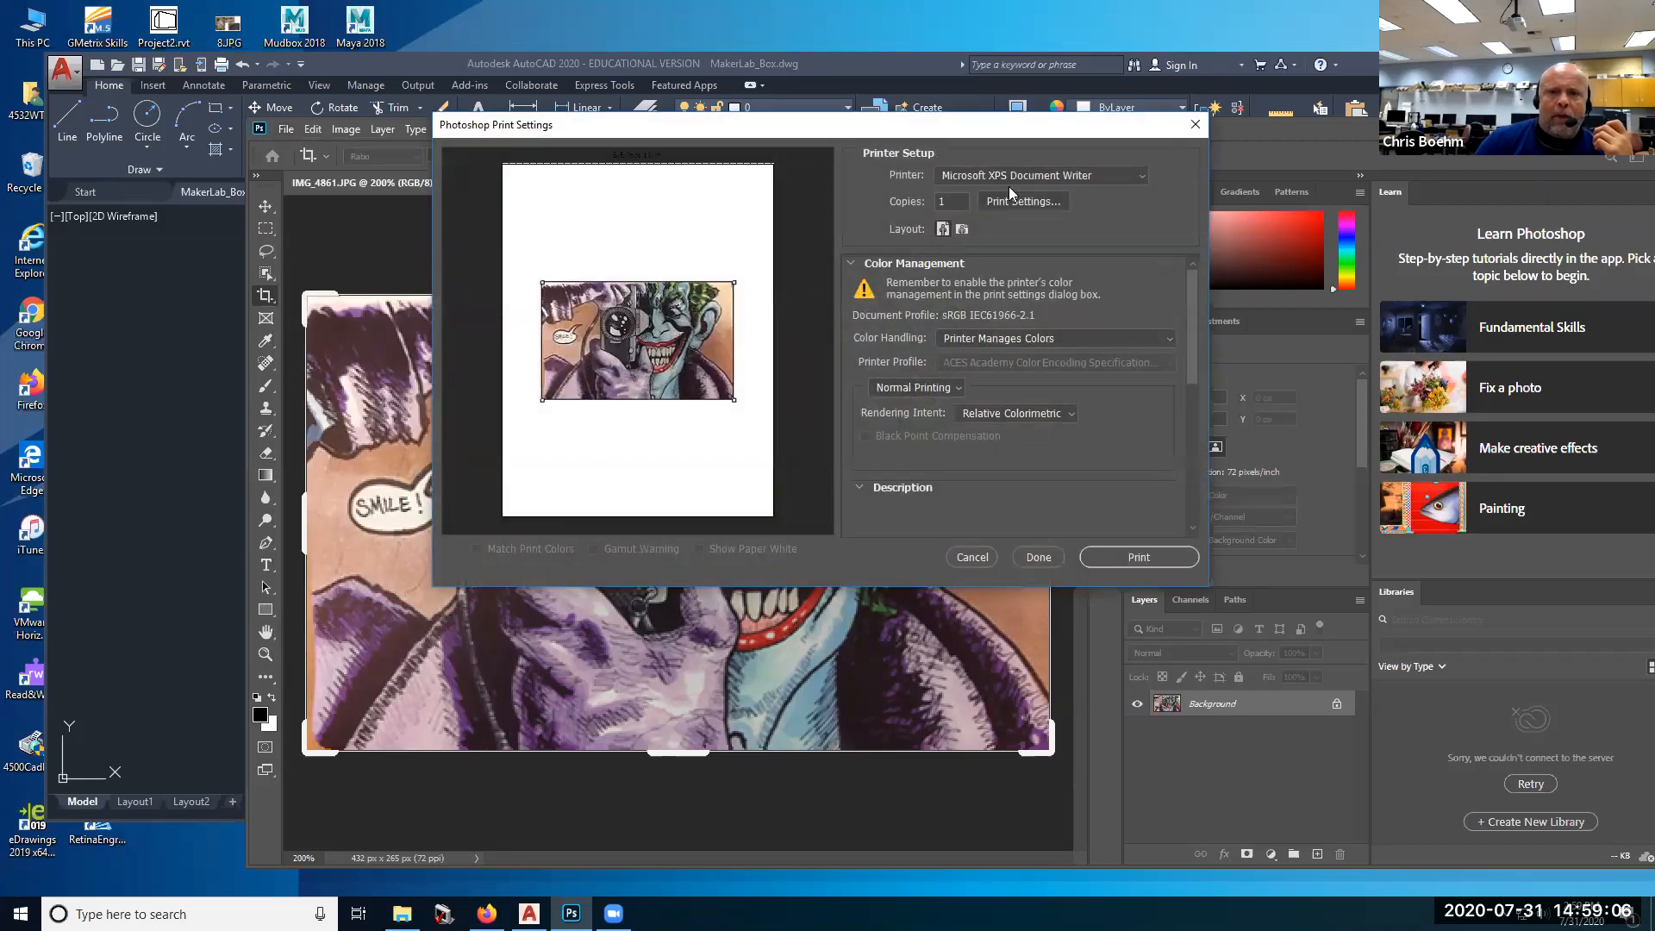
left_click(1142, 183)
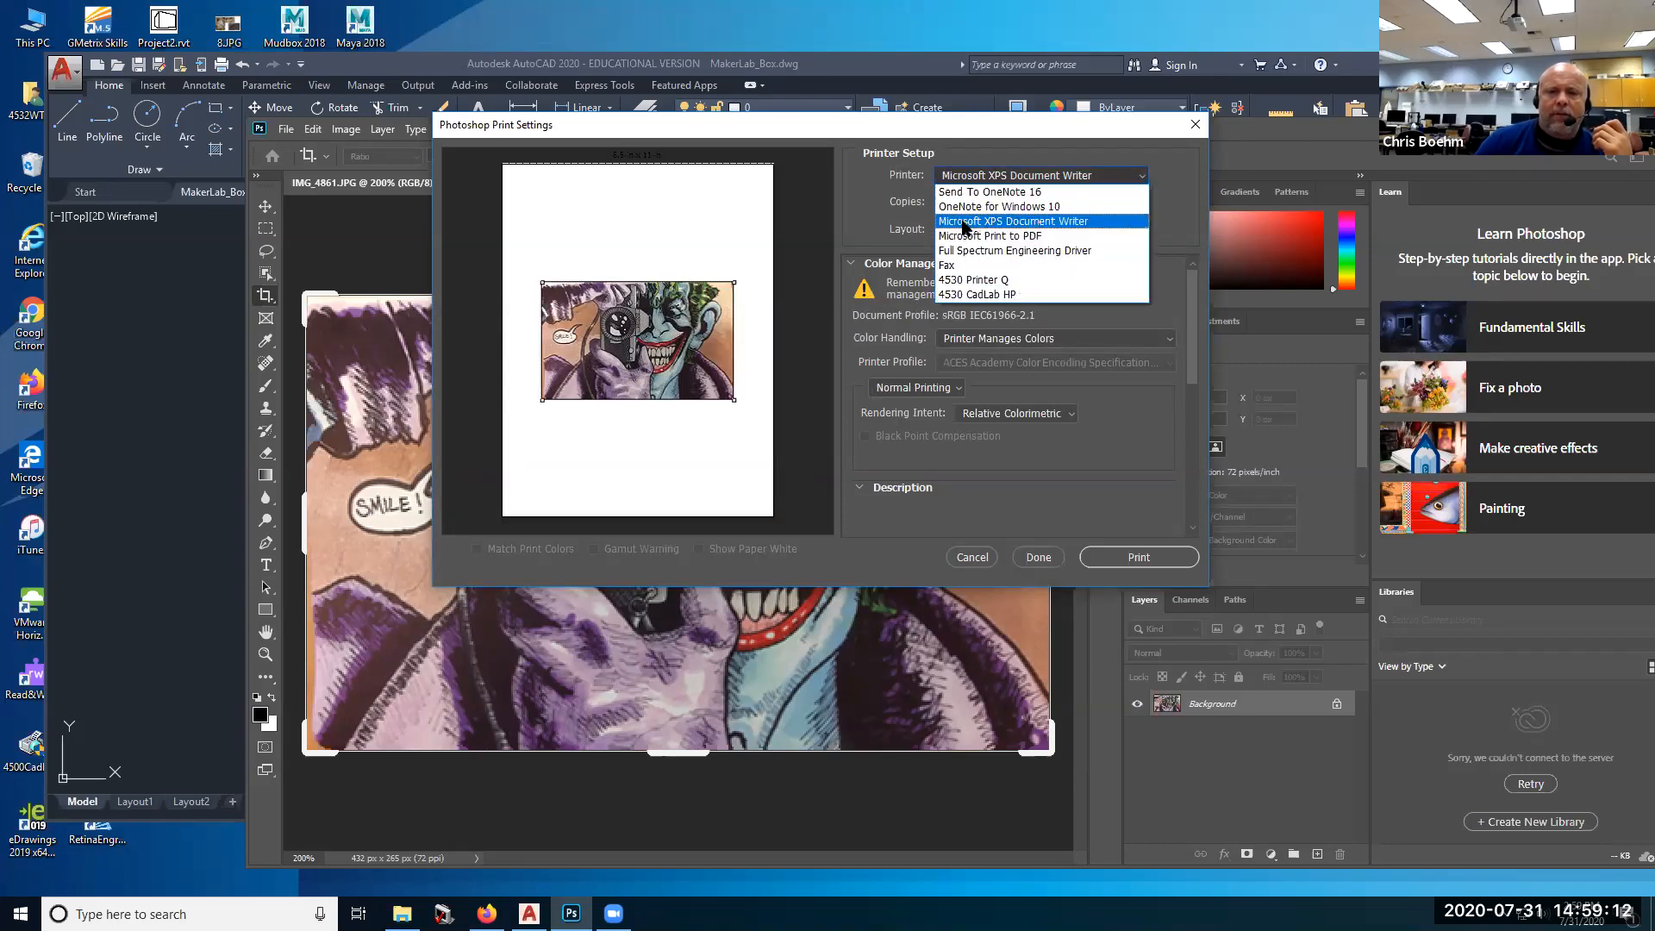
left_click(1046, 223)
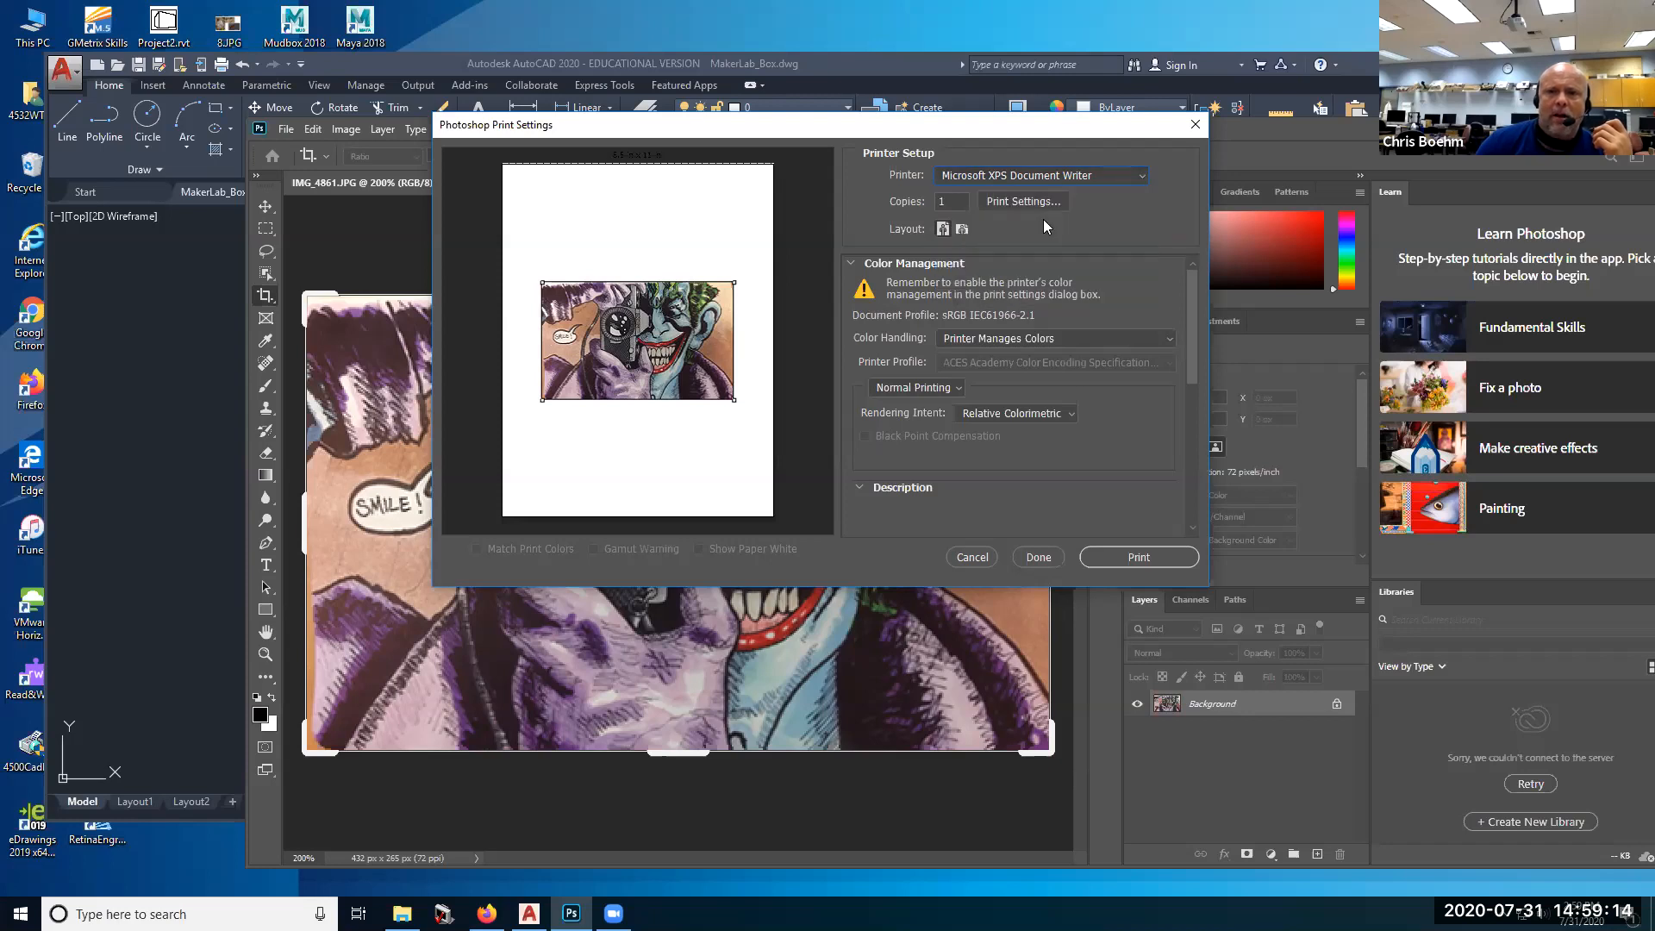
left_click(1146, 560)
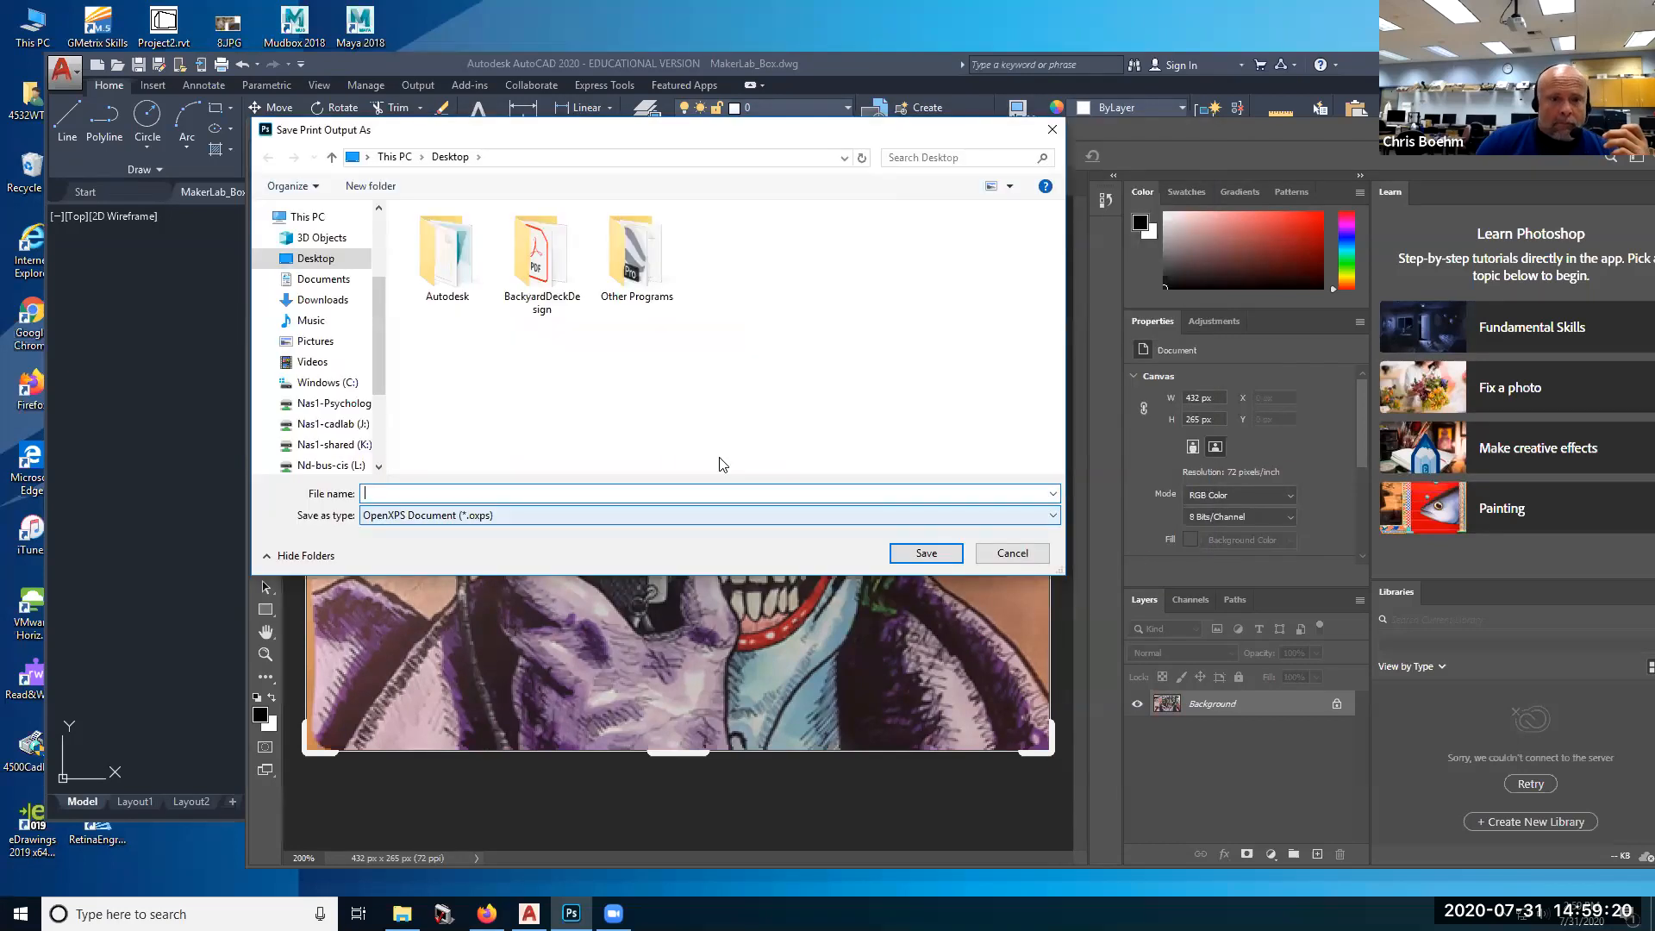
Step: Save the print output to the desktop as an XPS Document (*.xps) named JokerFinal
left_click(506, 515)
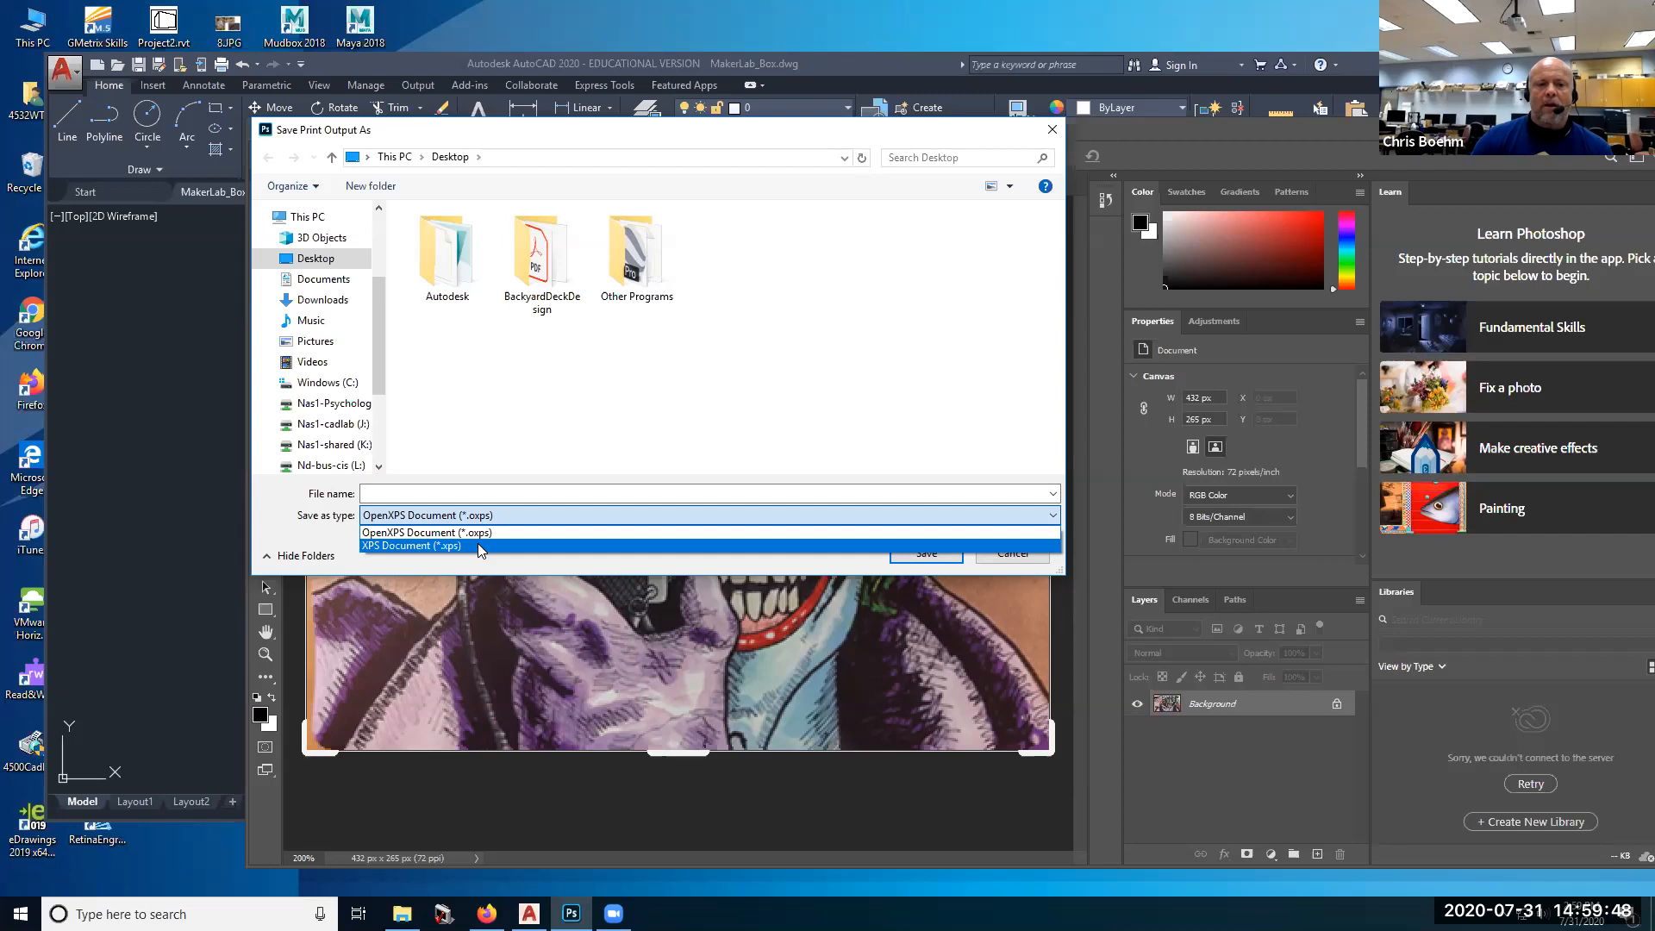
left_click(477, 545)
left_click(407, 491)
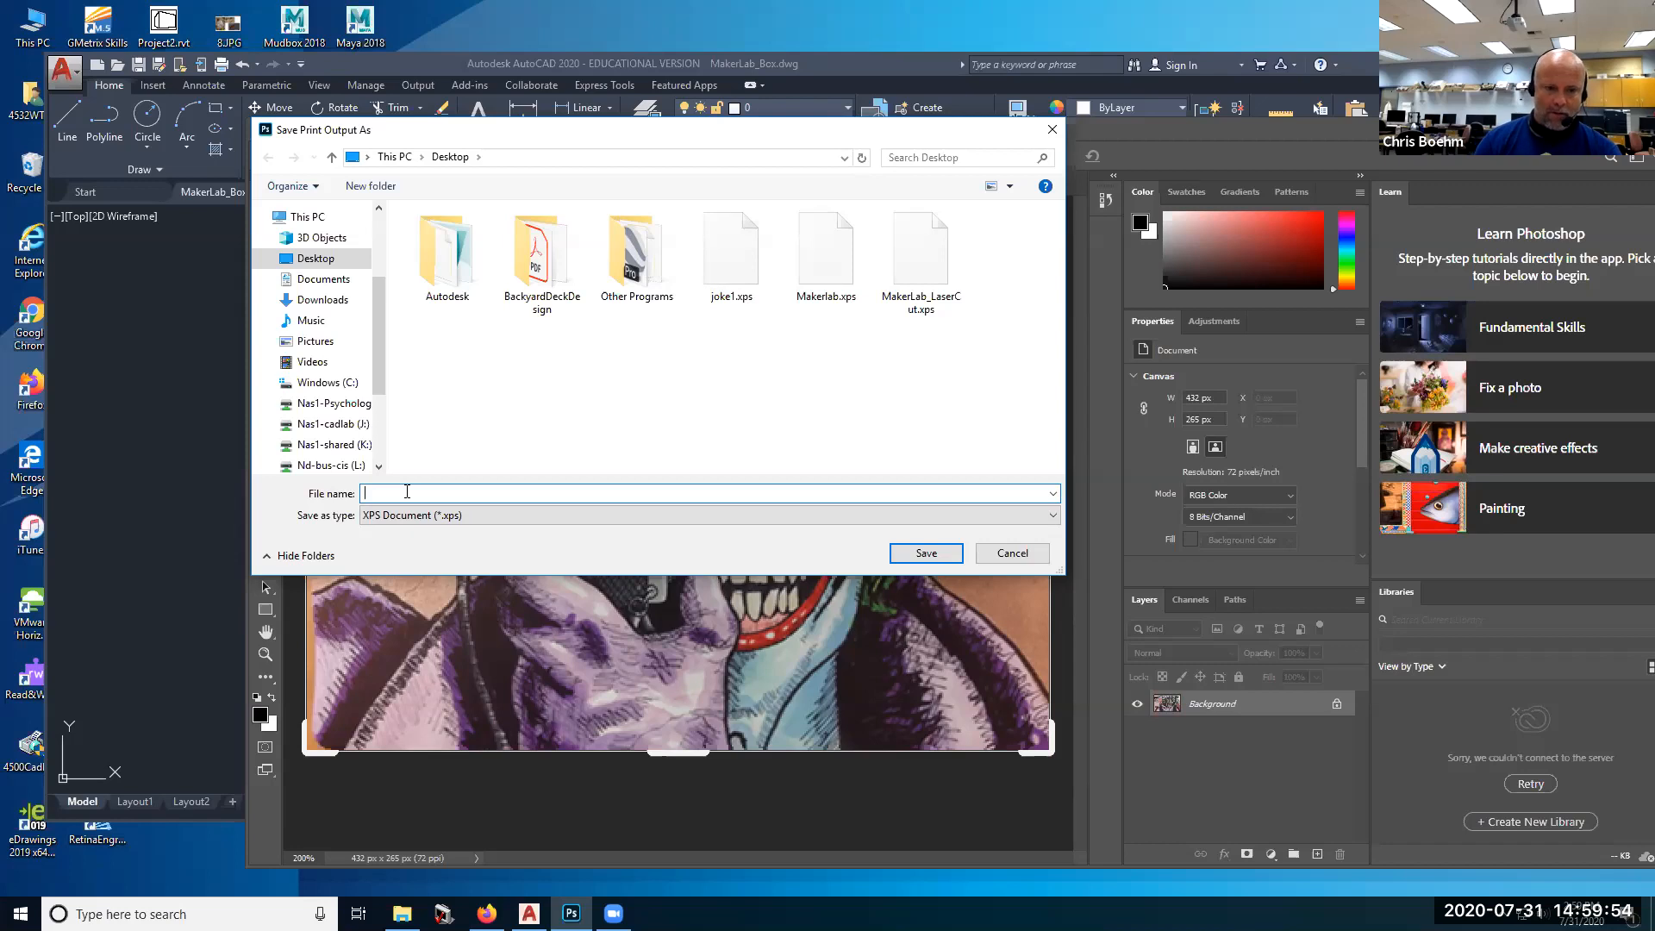
type("JokerFinal")
key("Return")
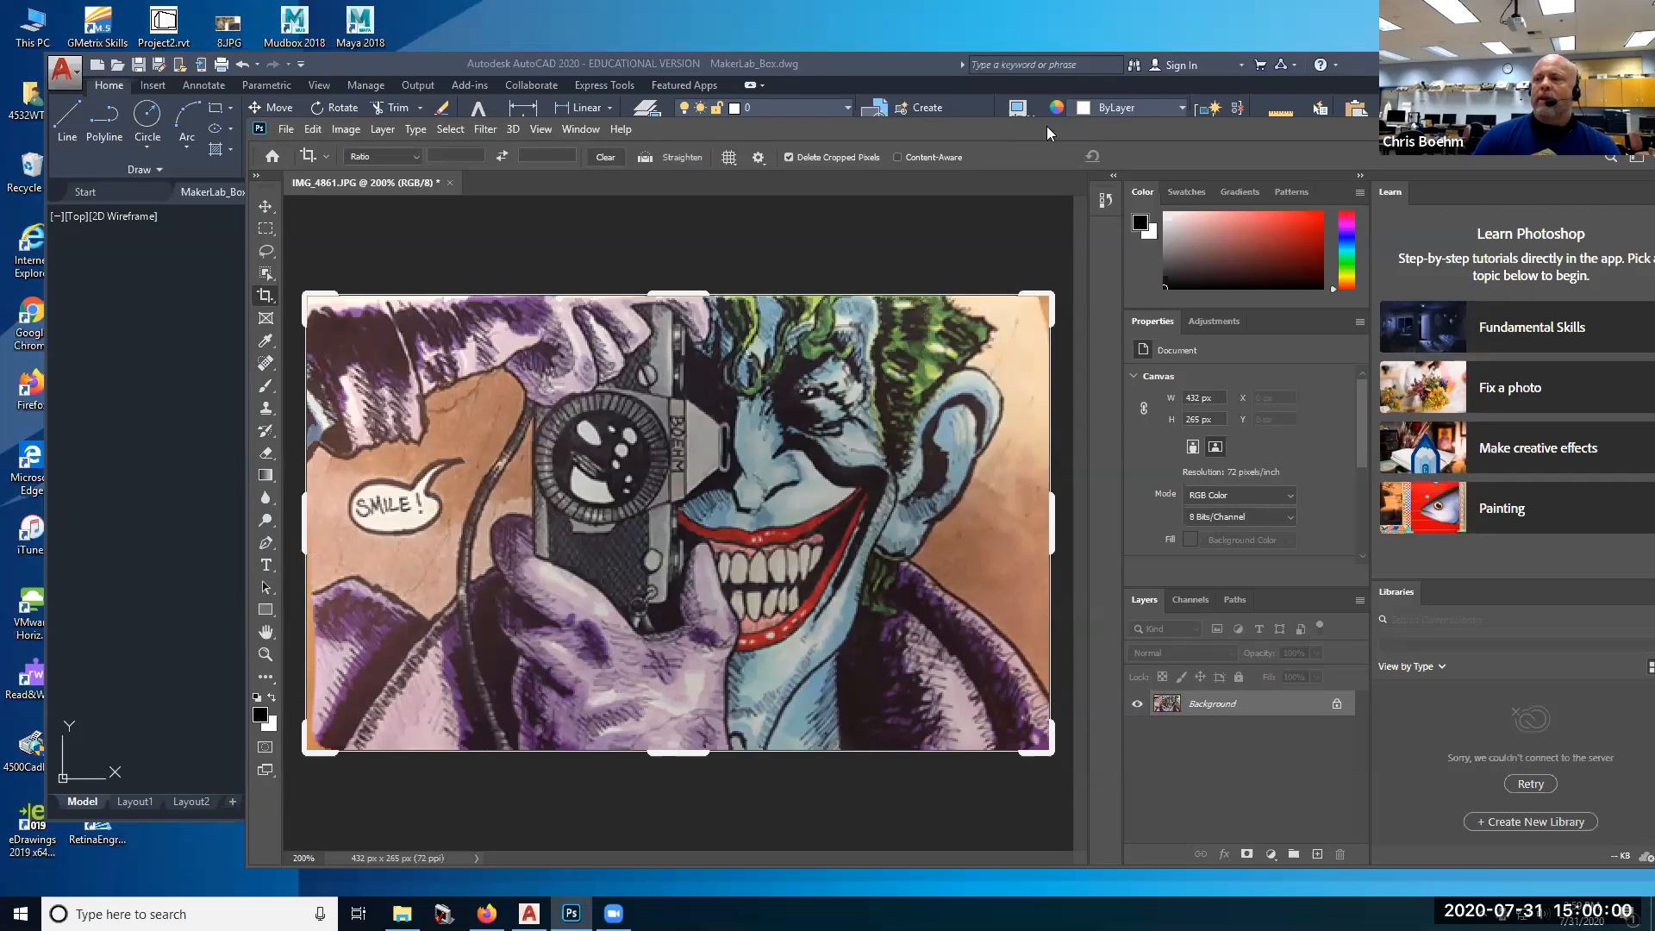
Step: Switch to AutoCAD and choose Microsoft XPS Document Writer as the plotter for the MakerLab_Box drawing
left_click(571, 913)
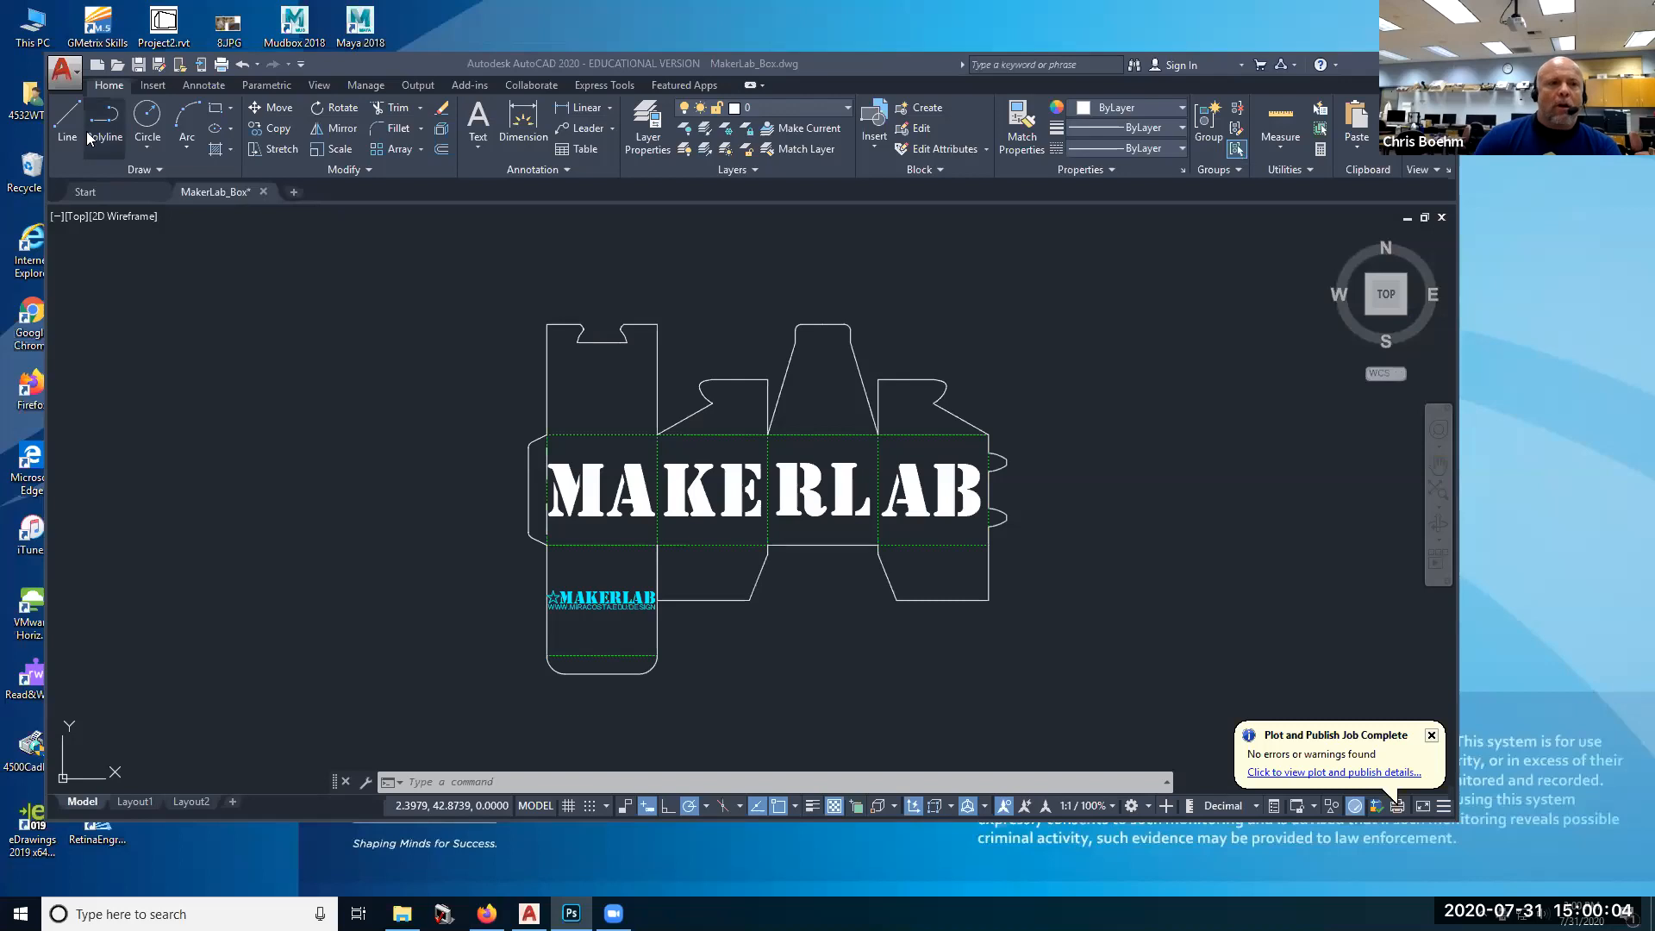
left_click(222, 65)
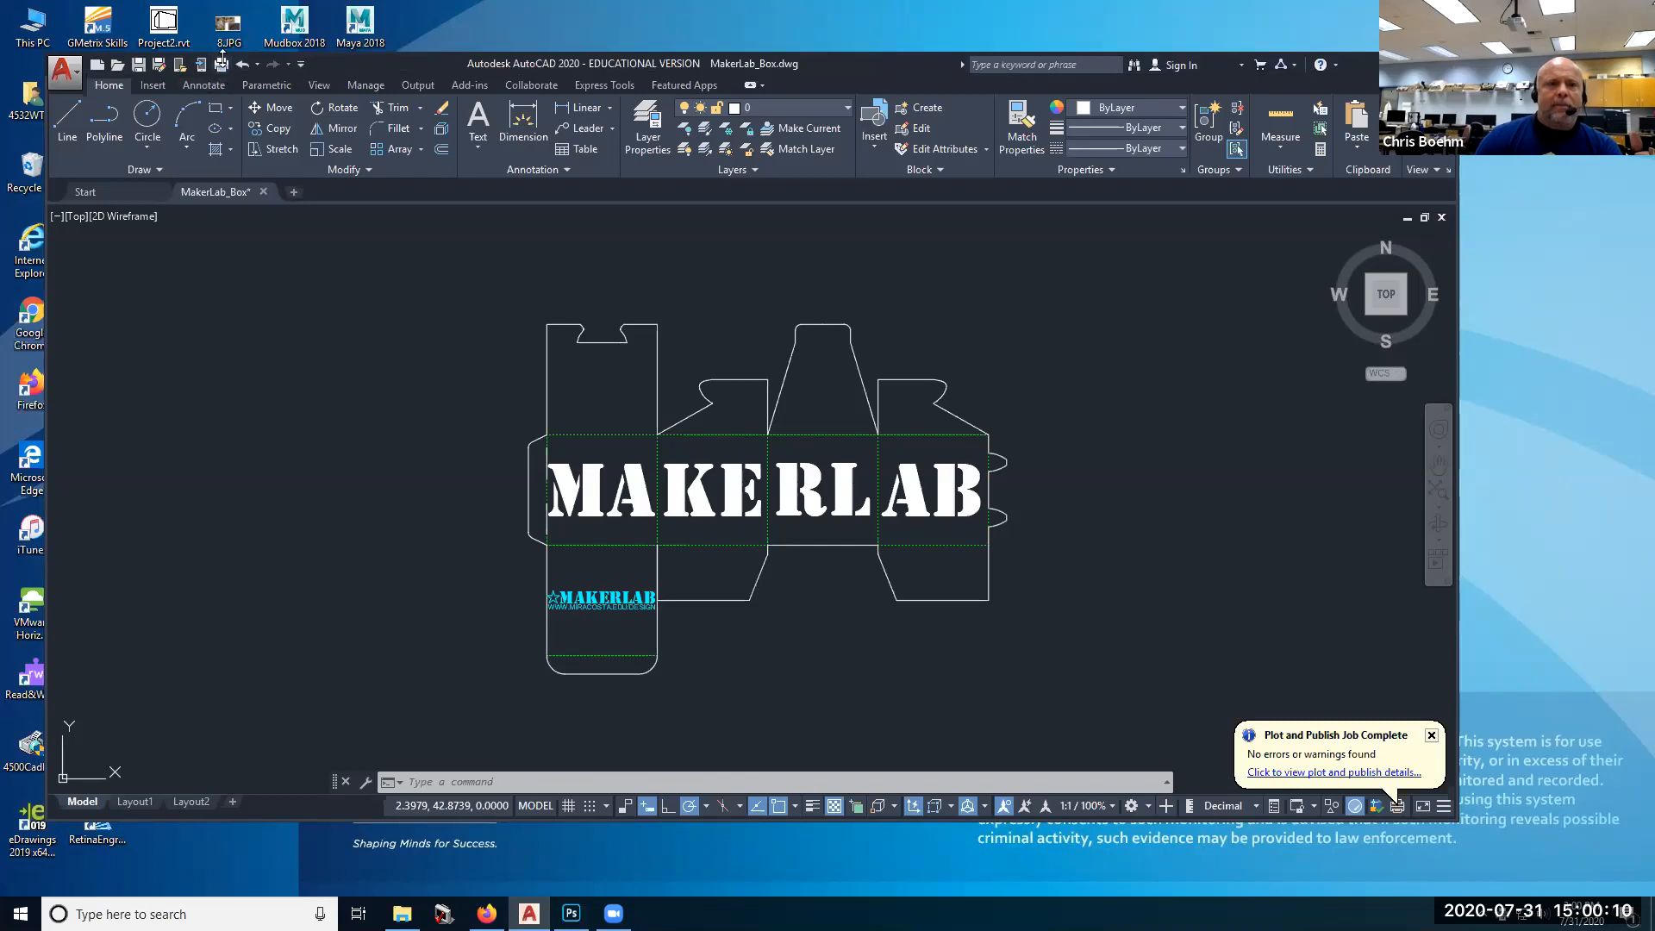
left_click(221, 64)
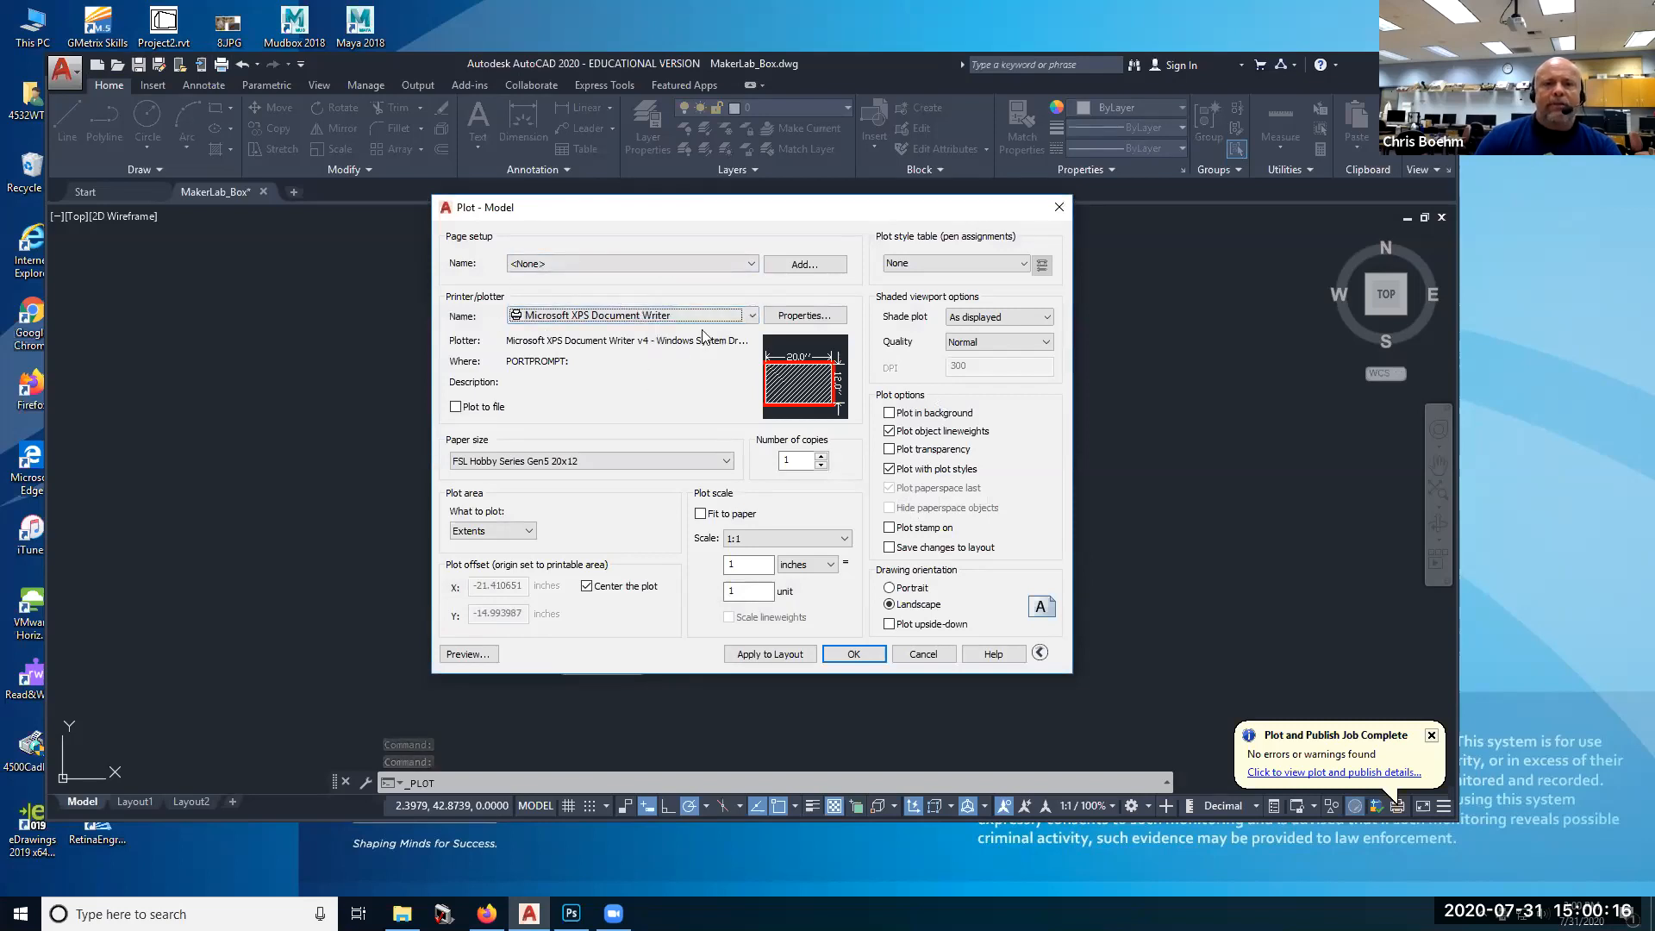
left_click(734, 315)
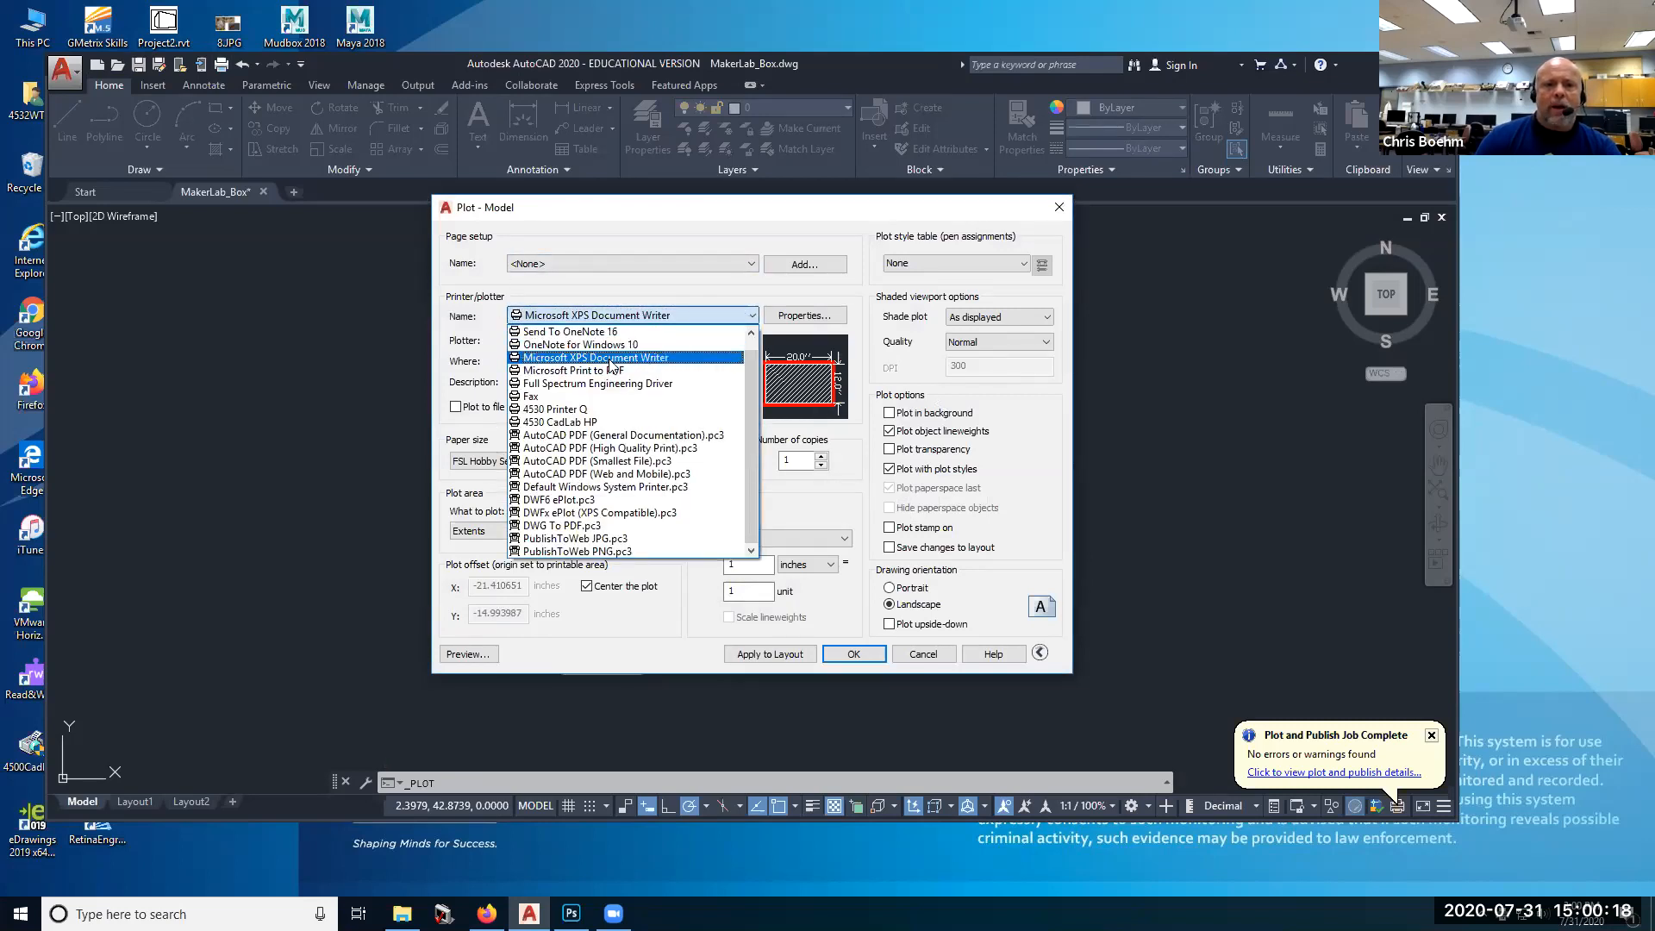
left_click(610, 359)
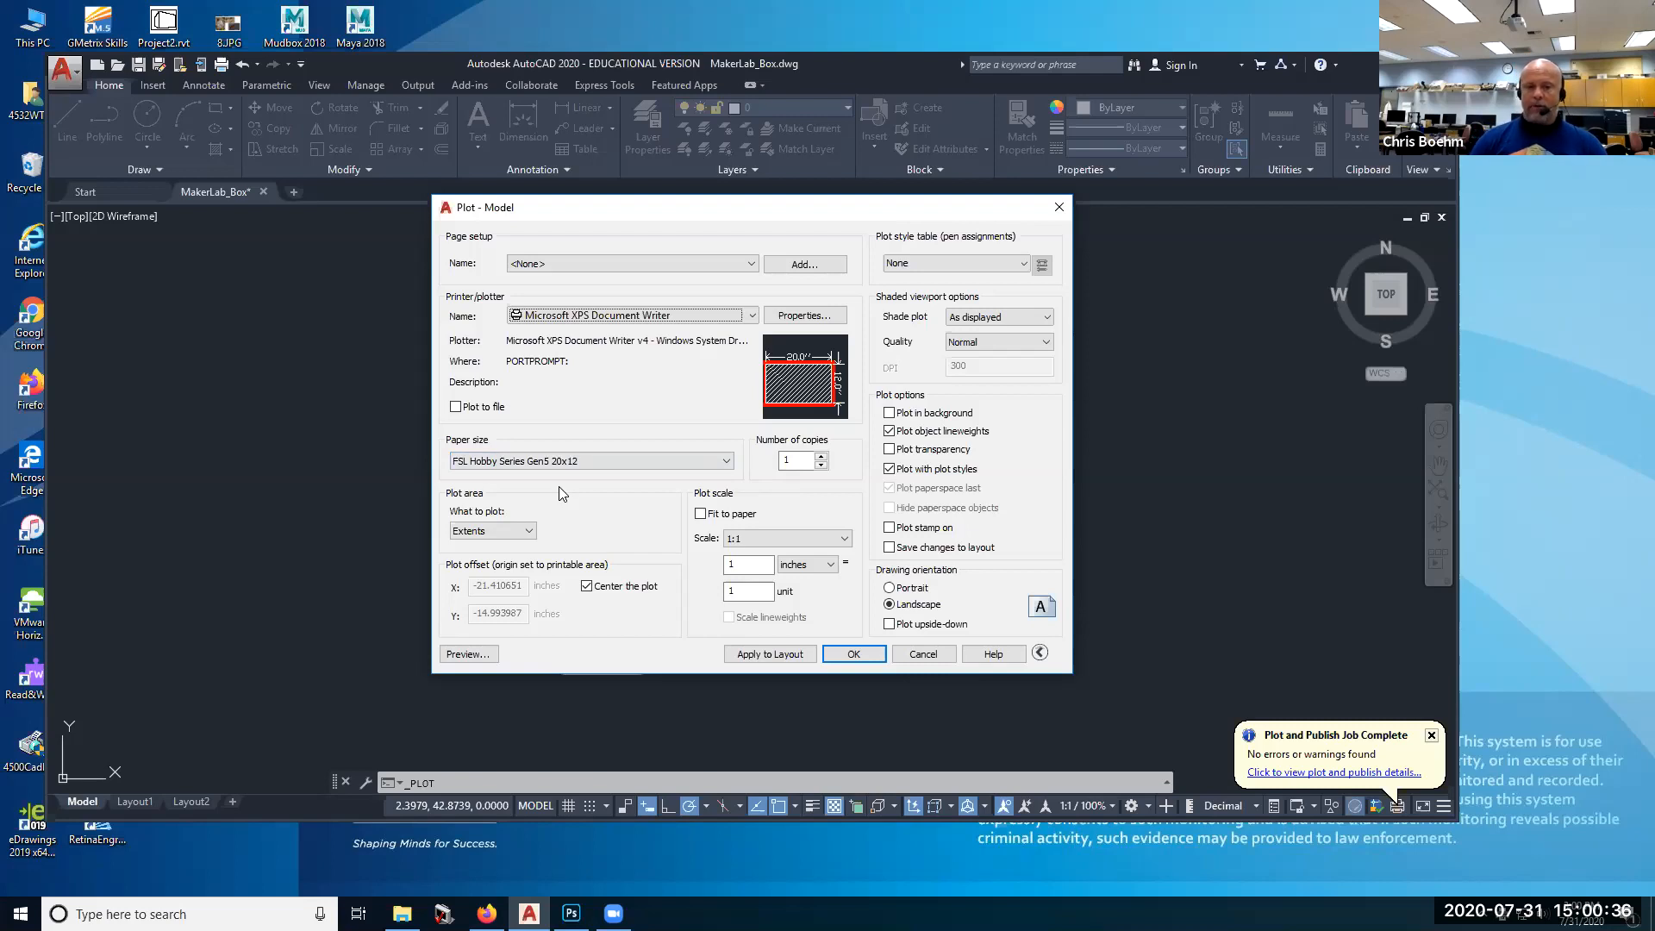
Step: Set the plot area to a window enclosing the whole box layout and start the plot
left_click(530, 533)
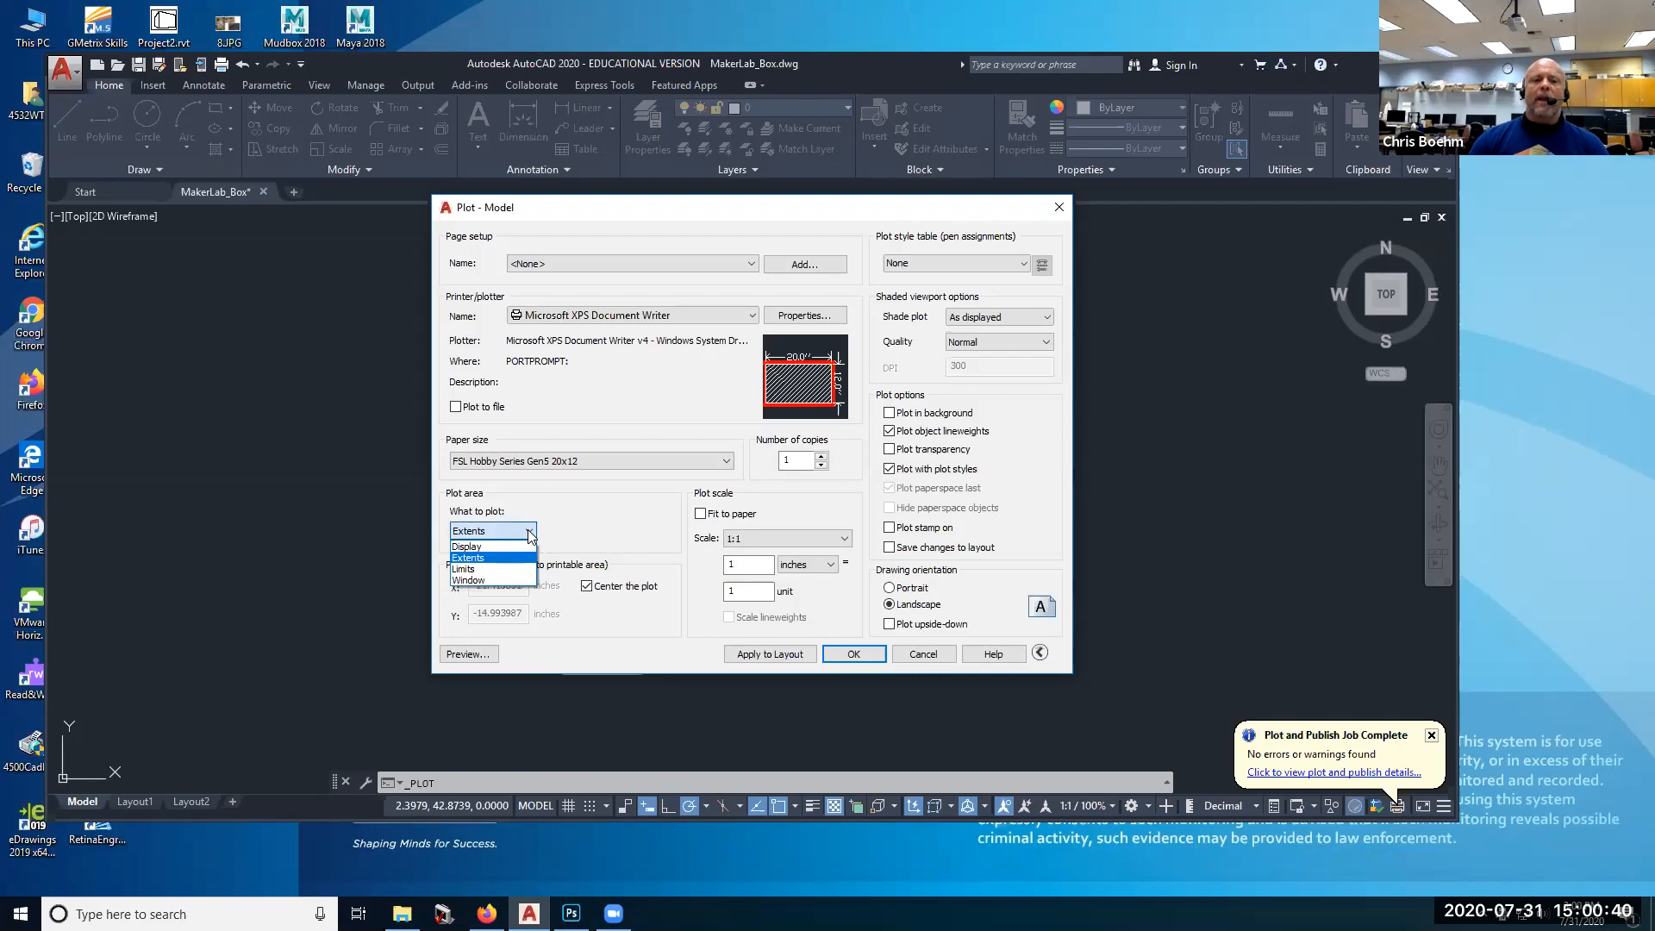
left_click(502, 580)
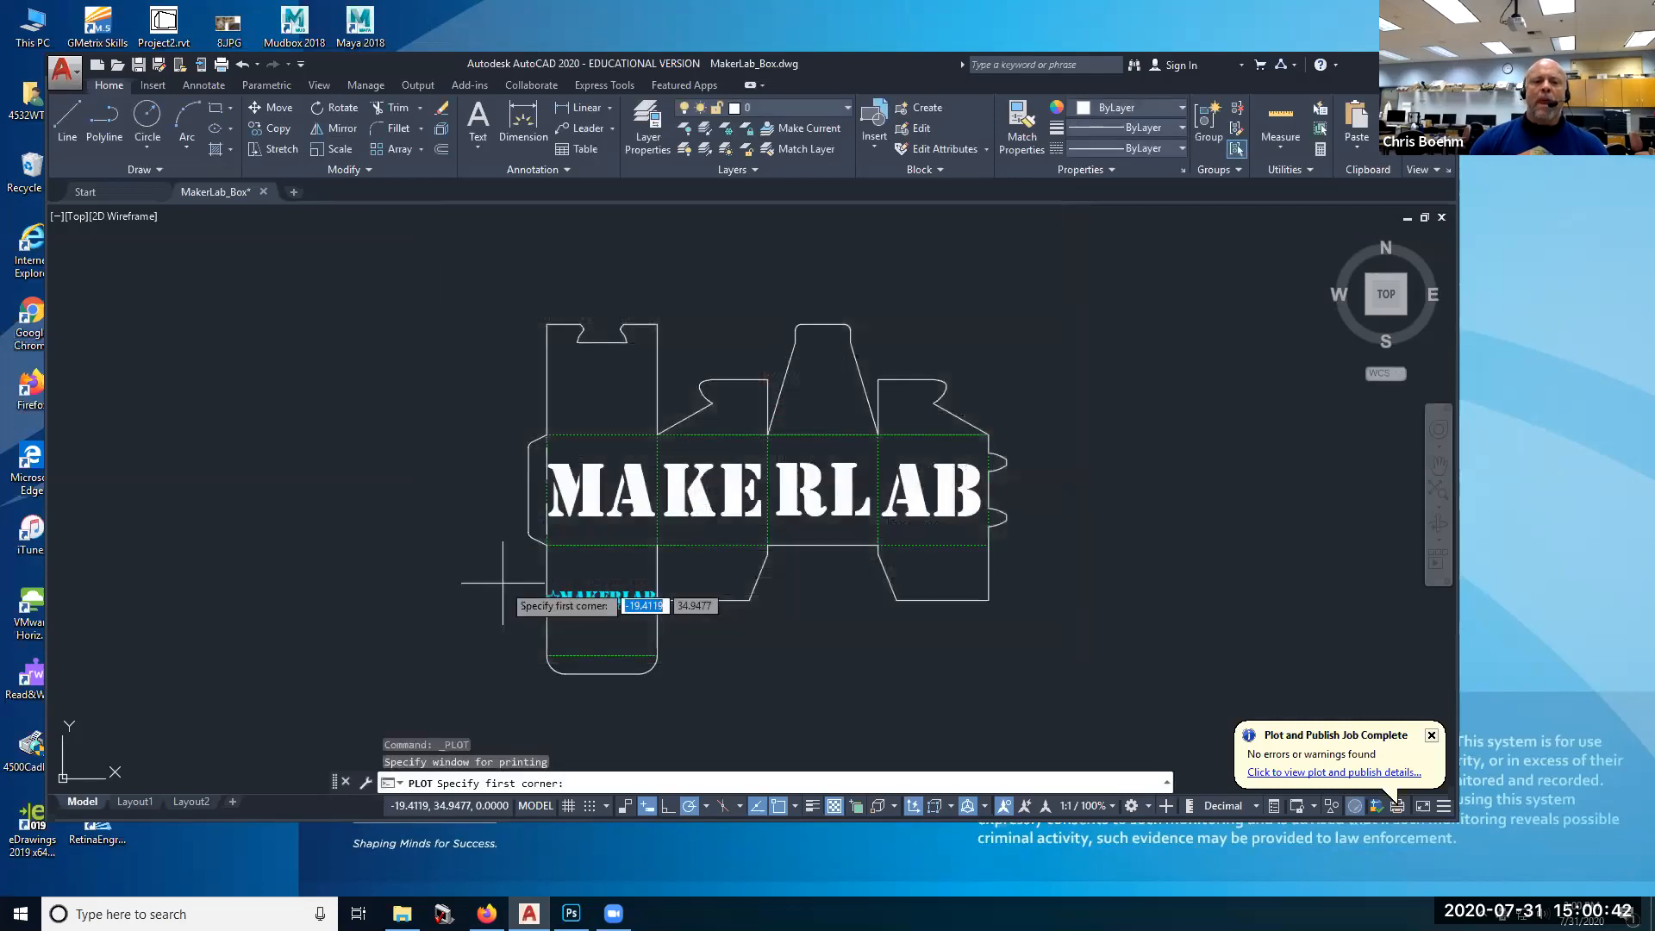
left_click(446, 253)
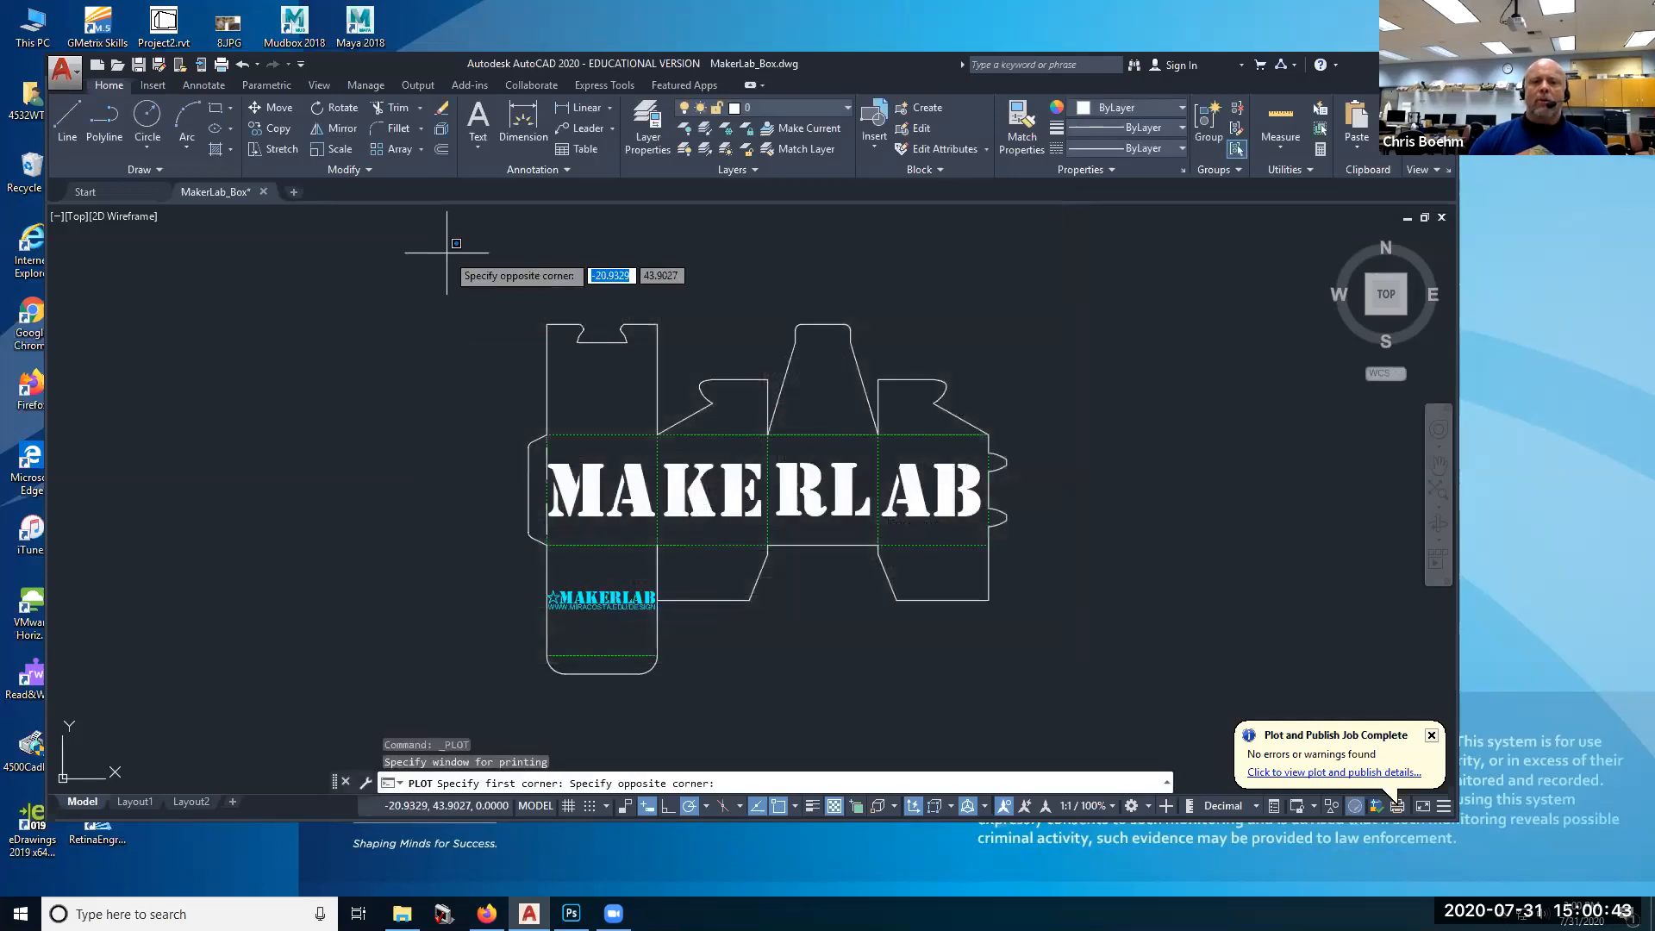
left_click(1091, 693)
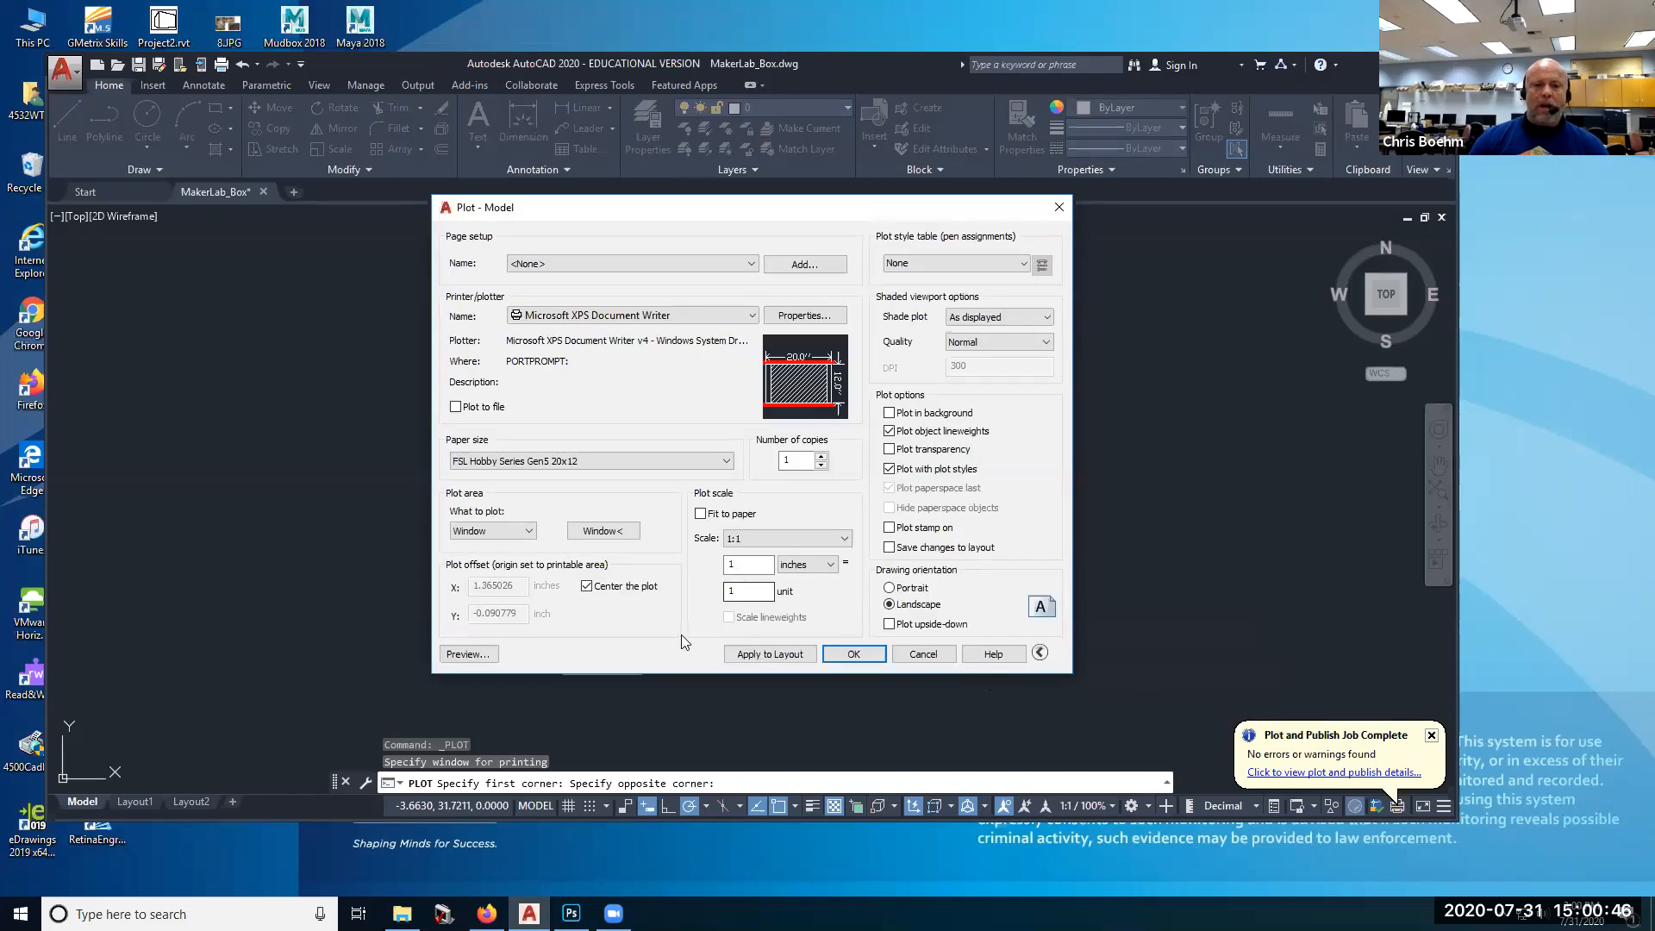
left_click(842, 653)
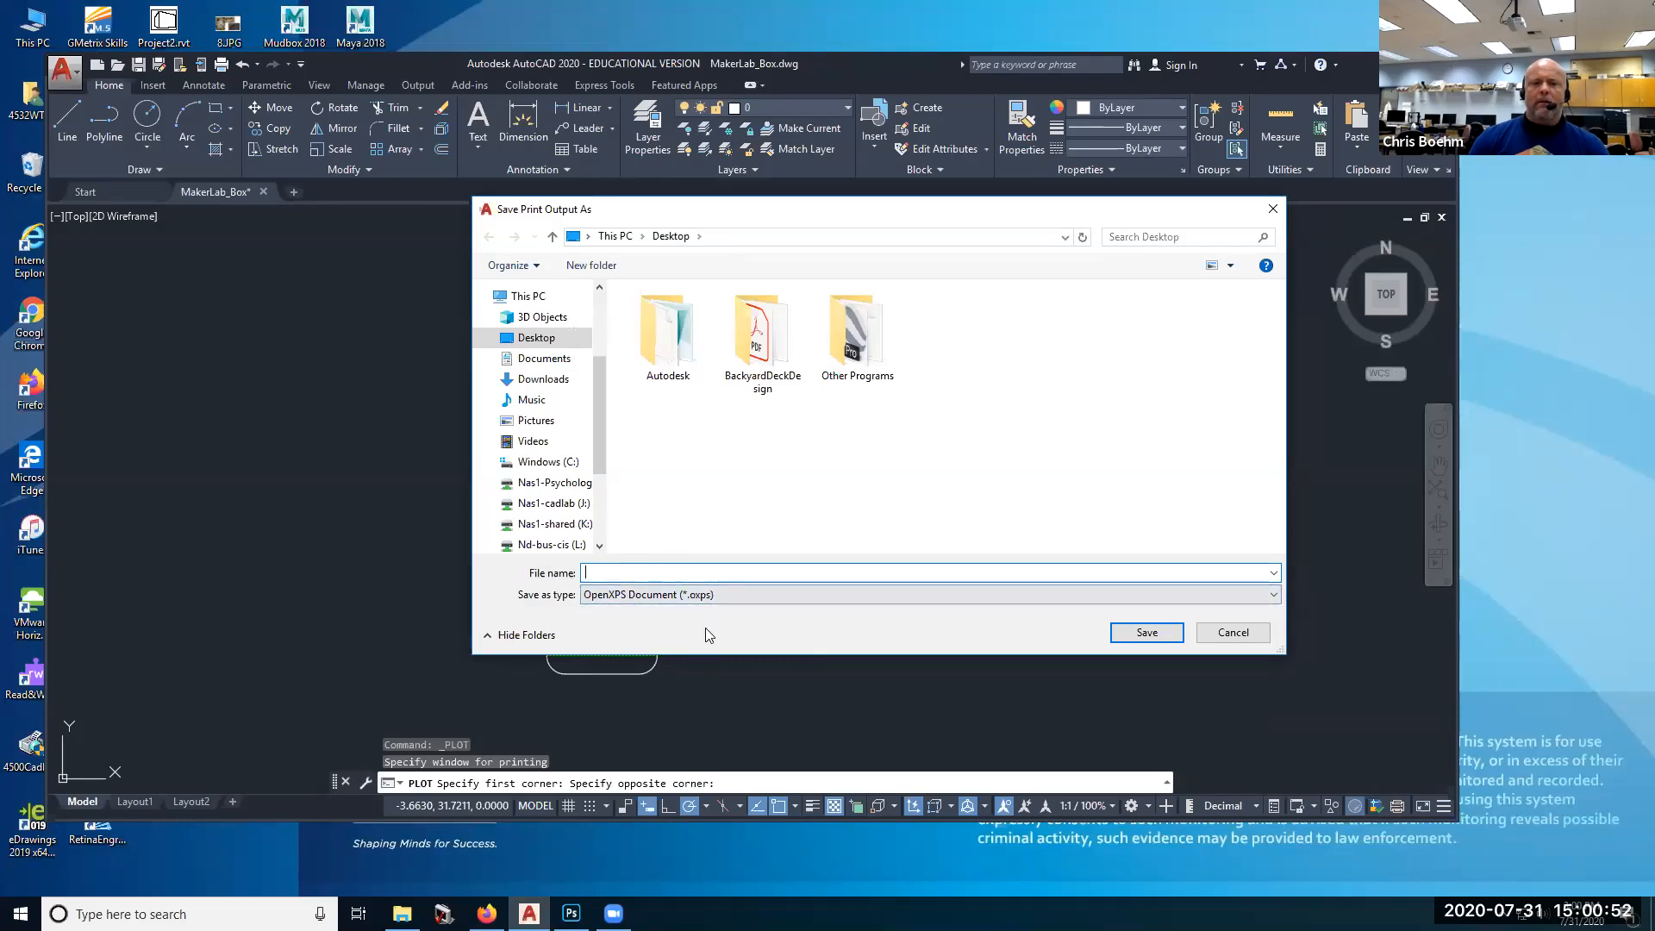
Step: Save the plot output to the desktop as an XPS Document (*.xps) named MakerLabCube
left_click(752, 596)
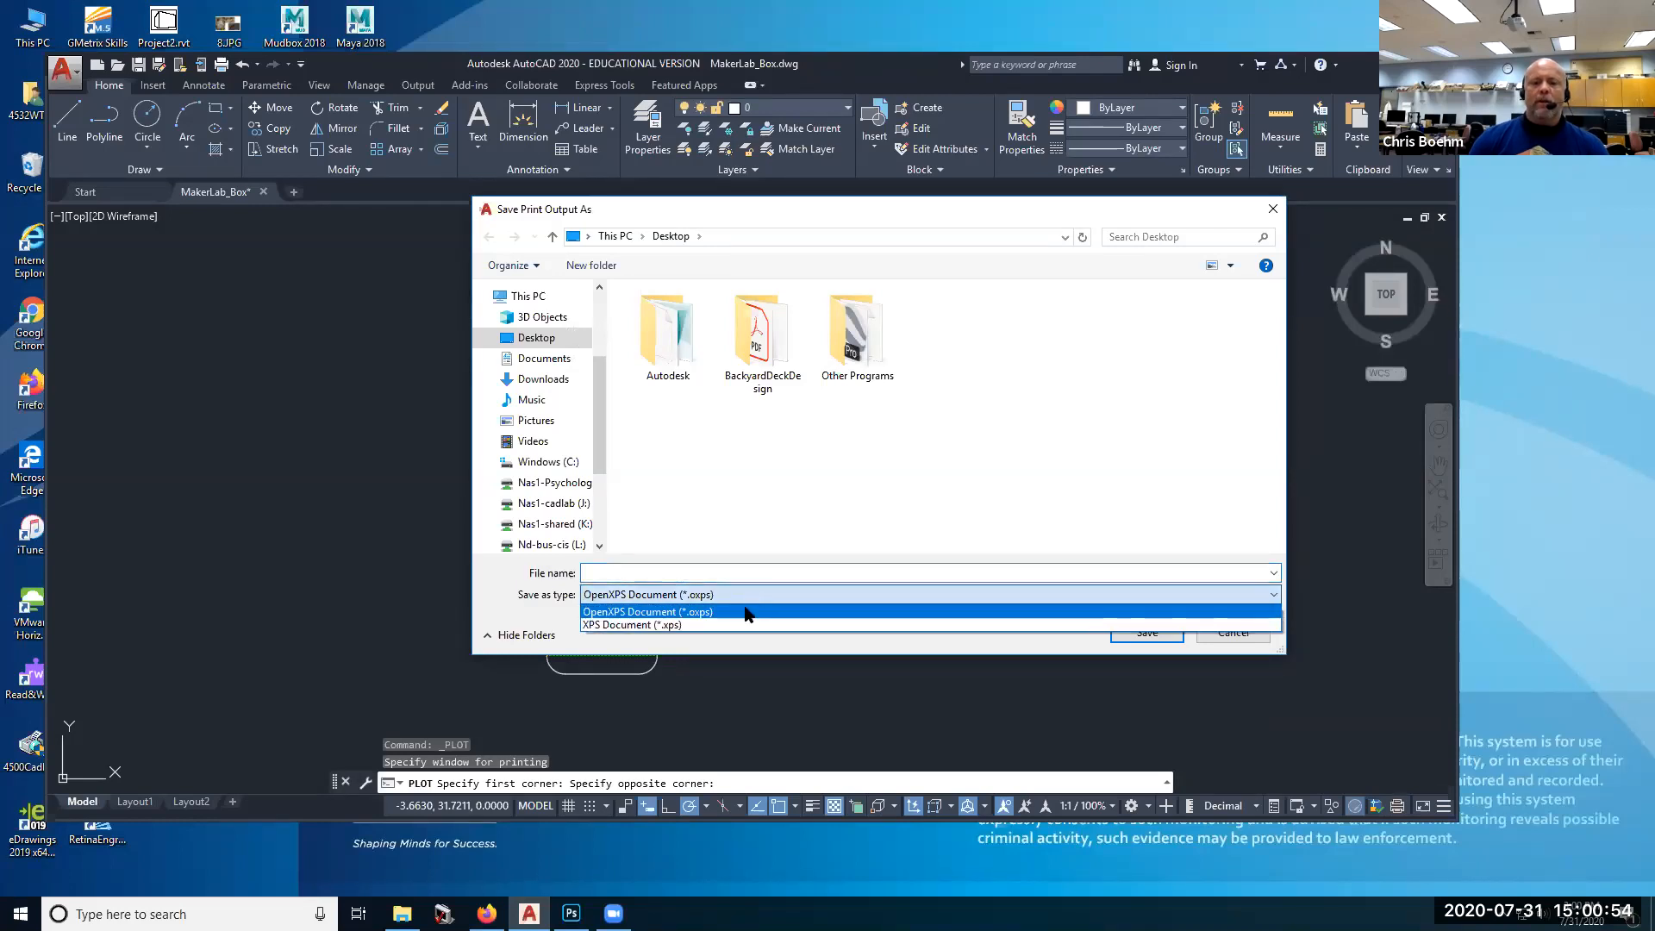
left_click(742, 618)
left_click(628, 570)
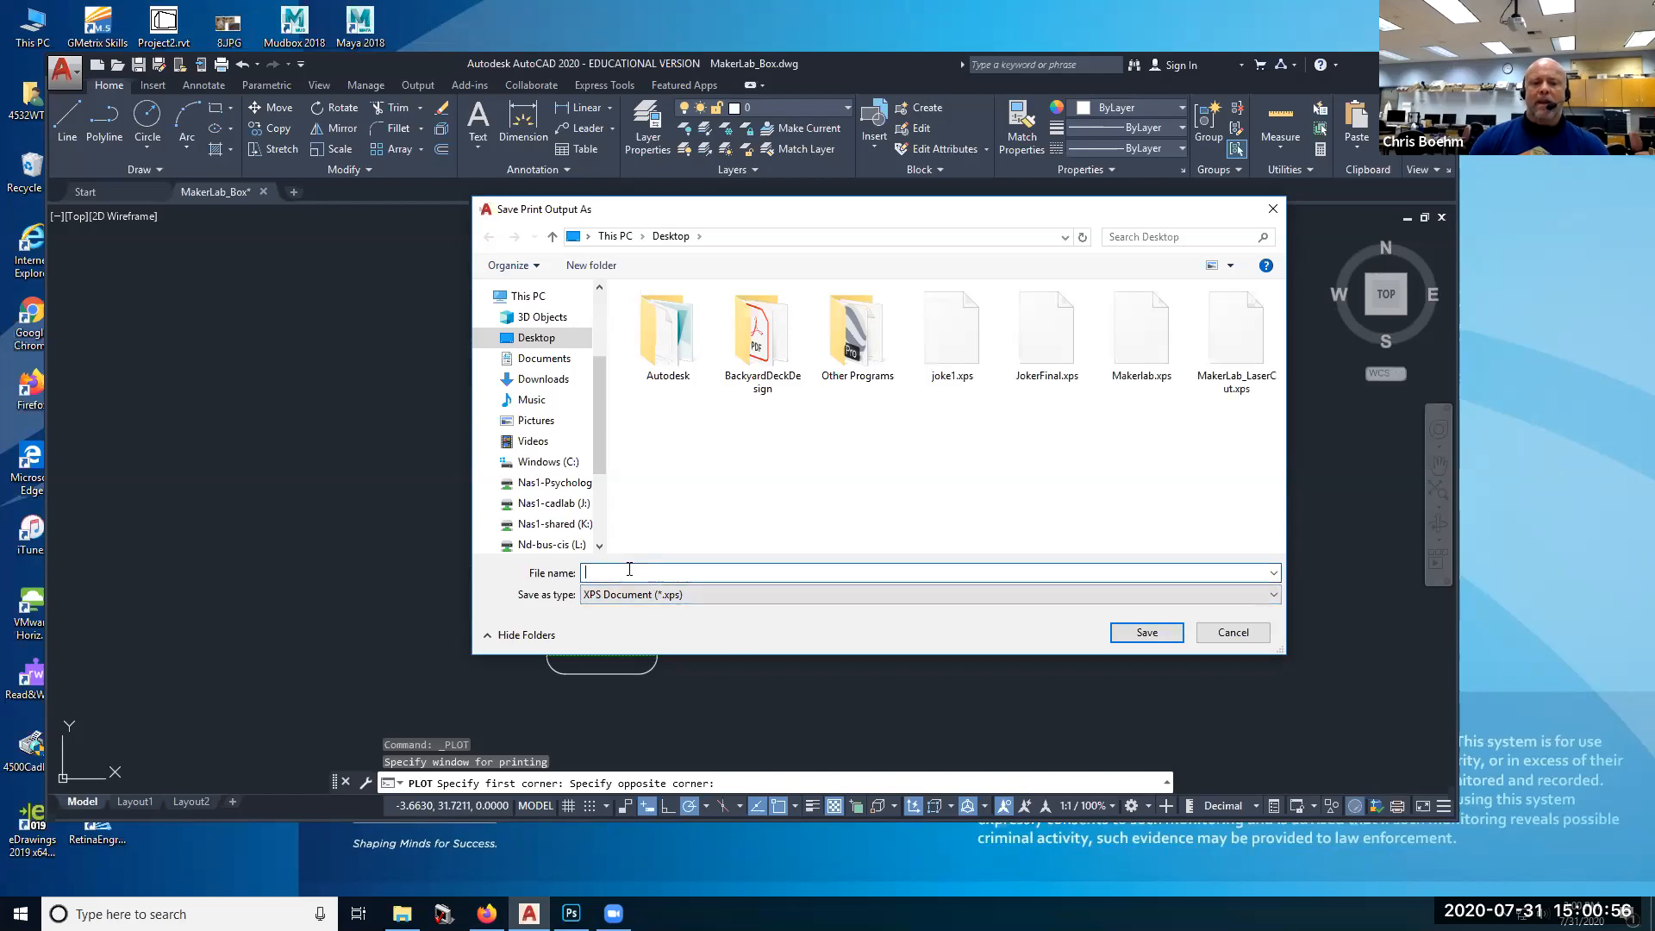
type("Maker")
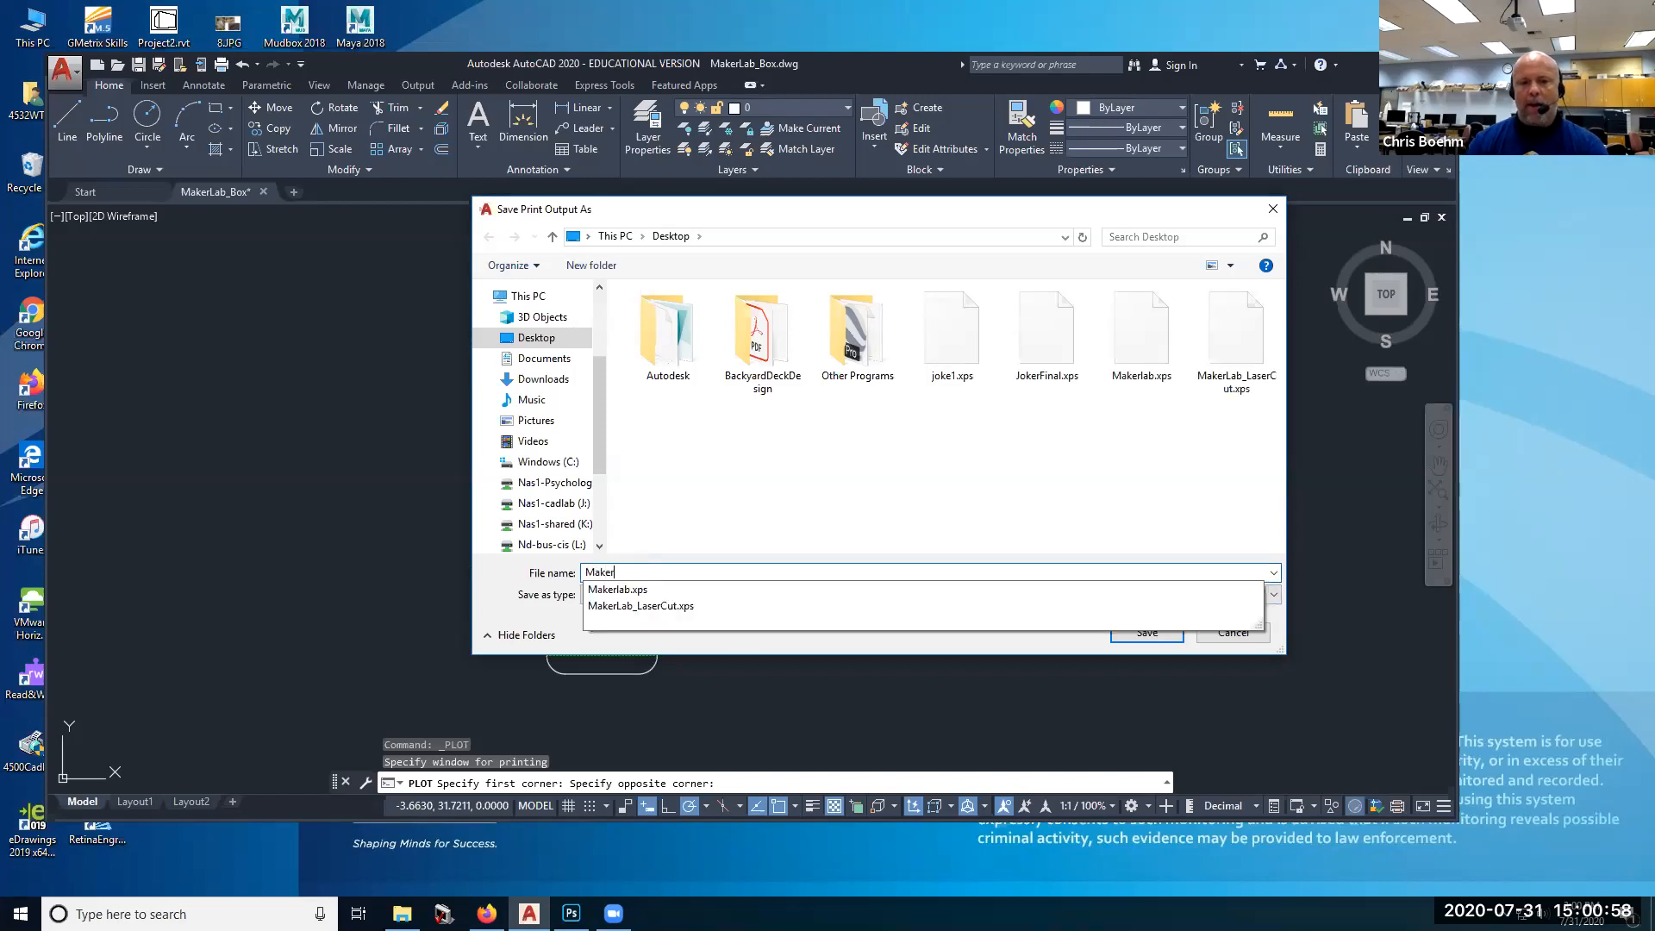
type("Lab_V2")
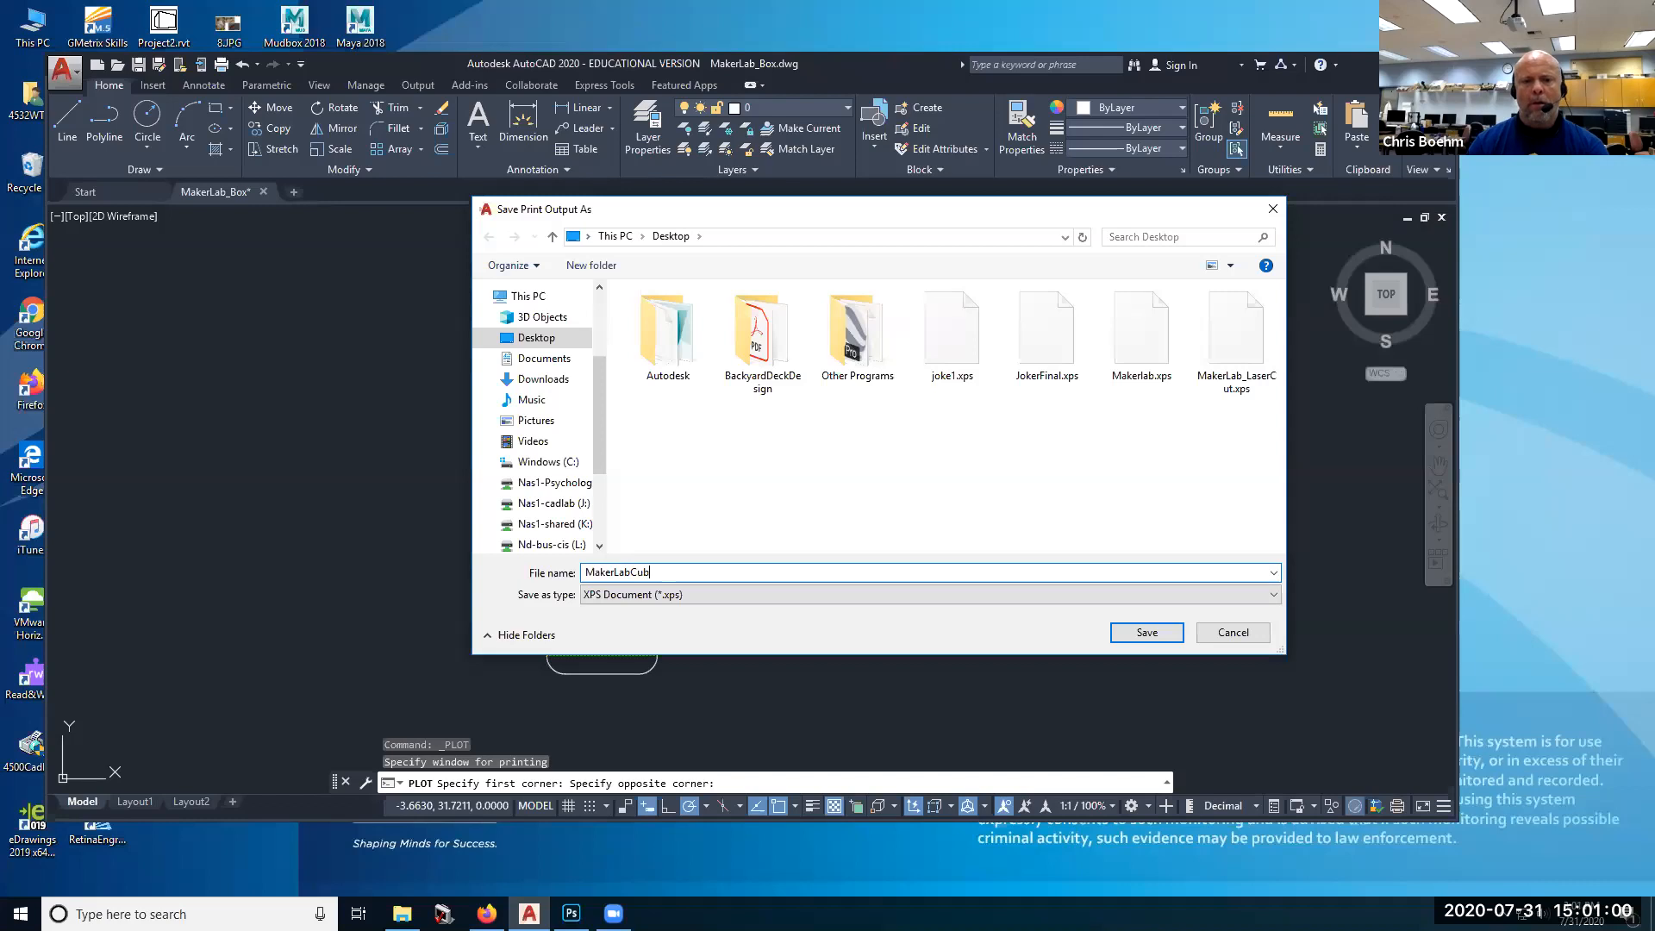
key("Return")
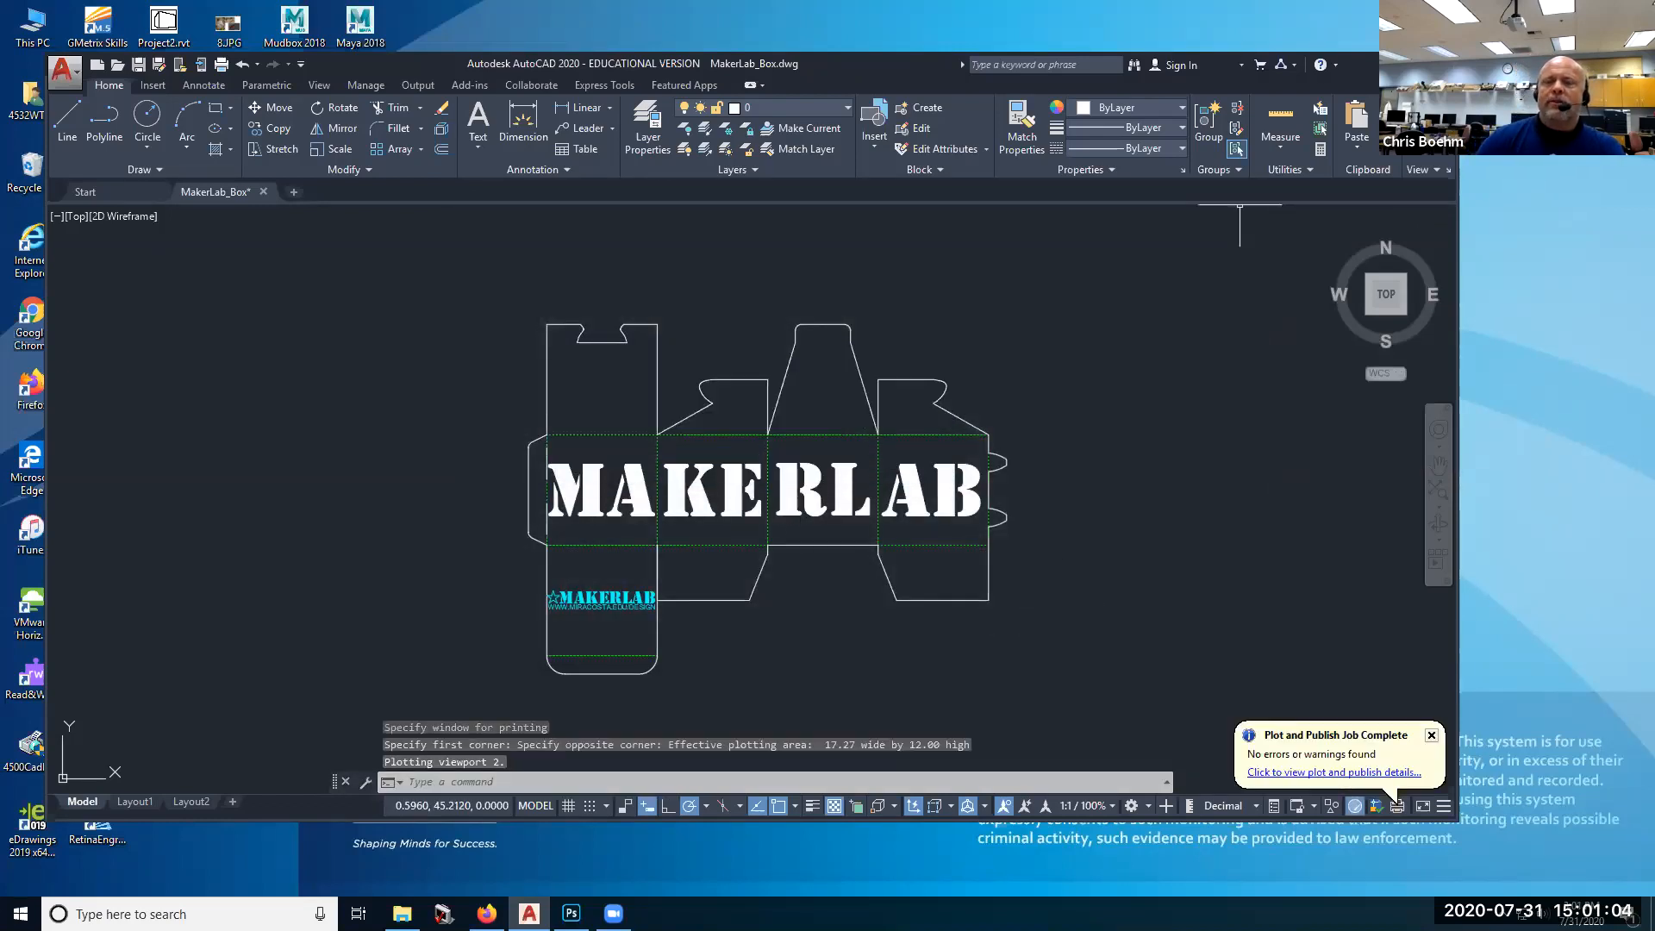
Step: Launch RetinaEngrave from the desktop and open the file joke1.xps
key("super+d")
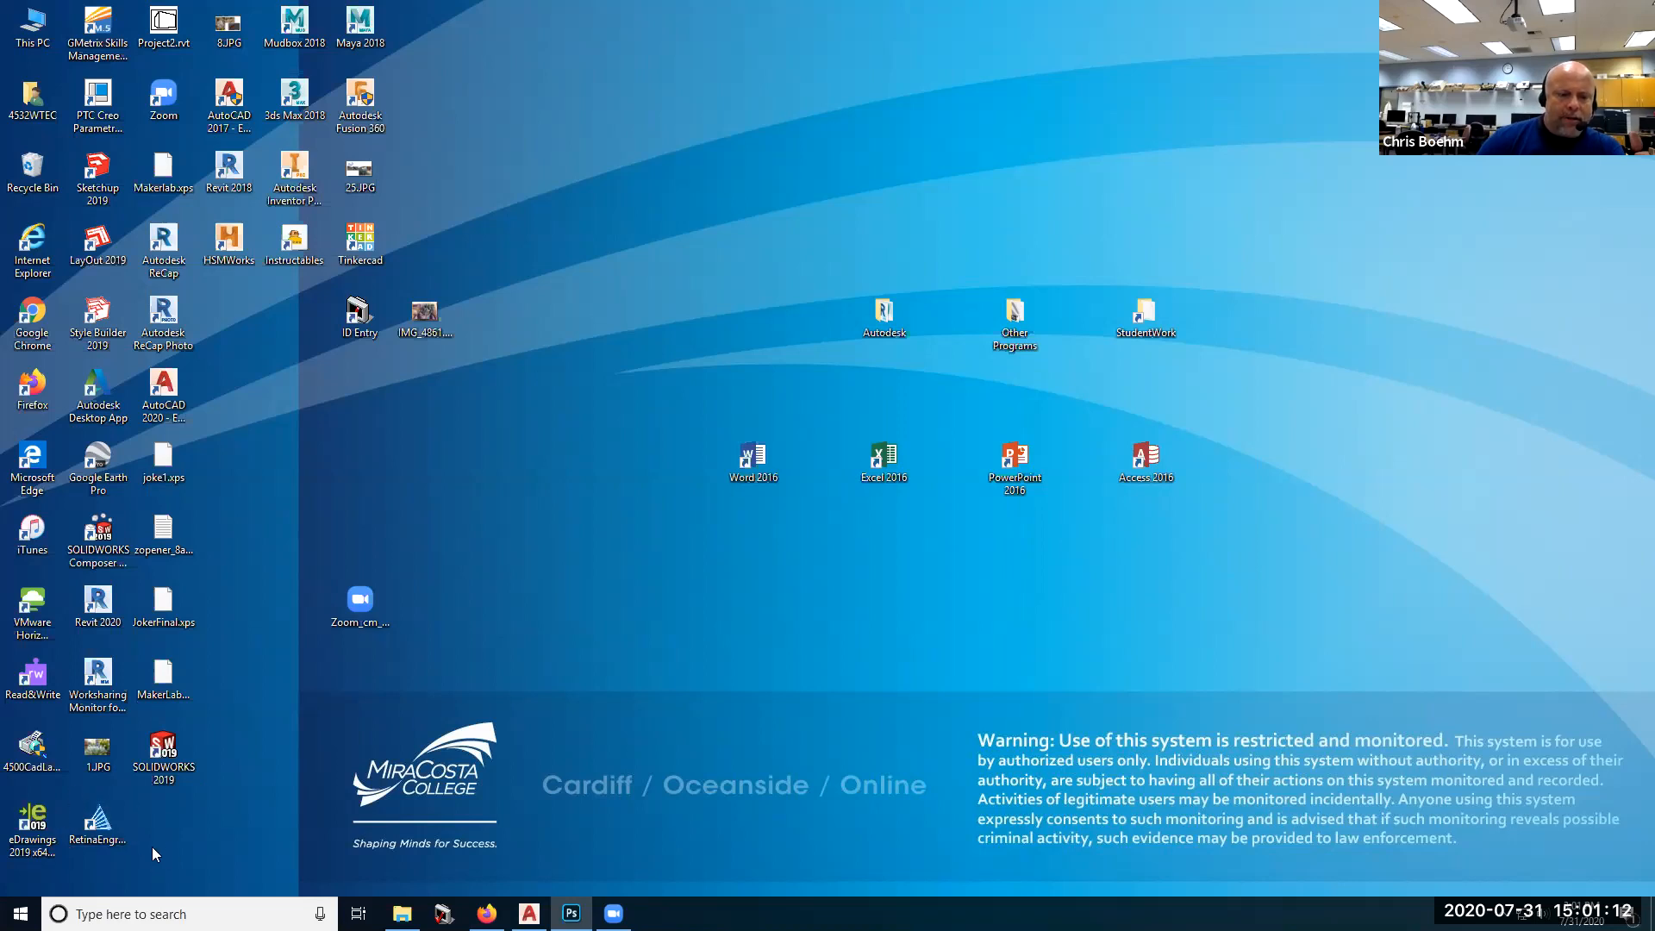
double_click(108, 823)
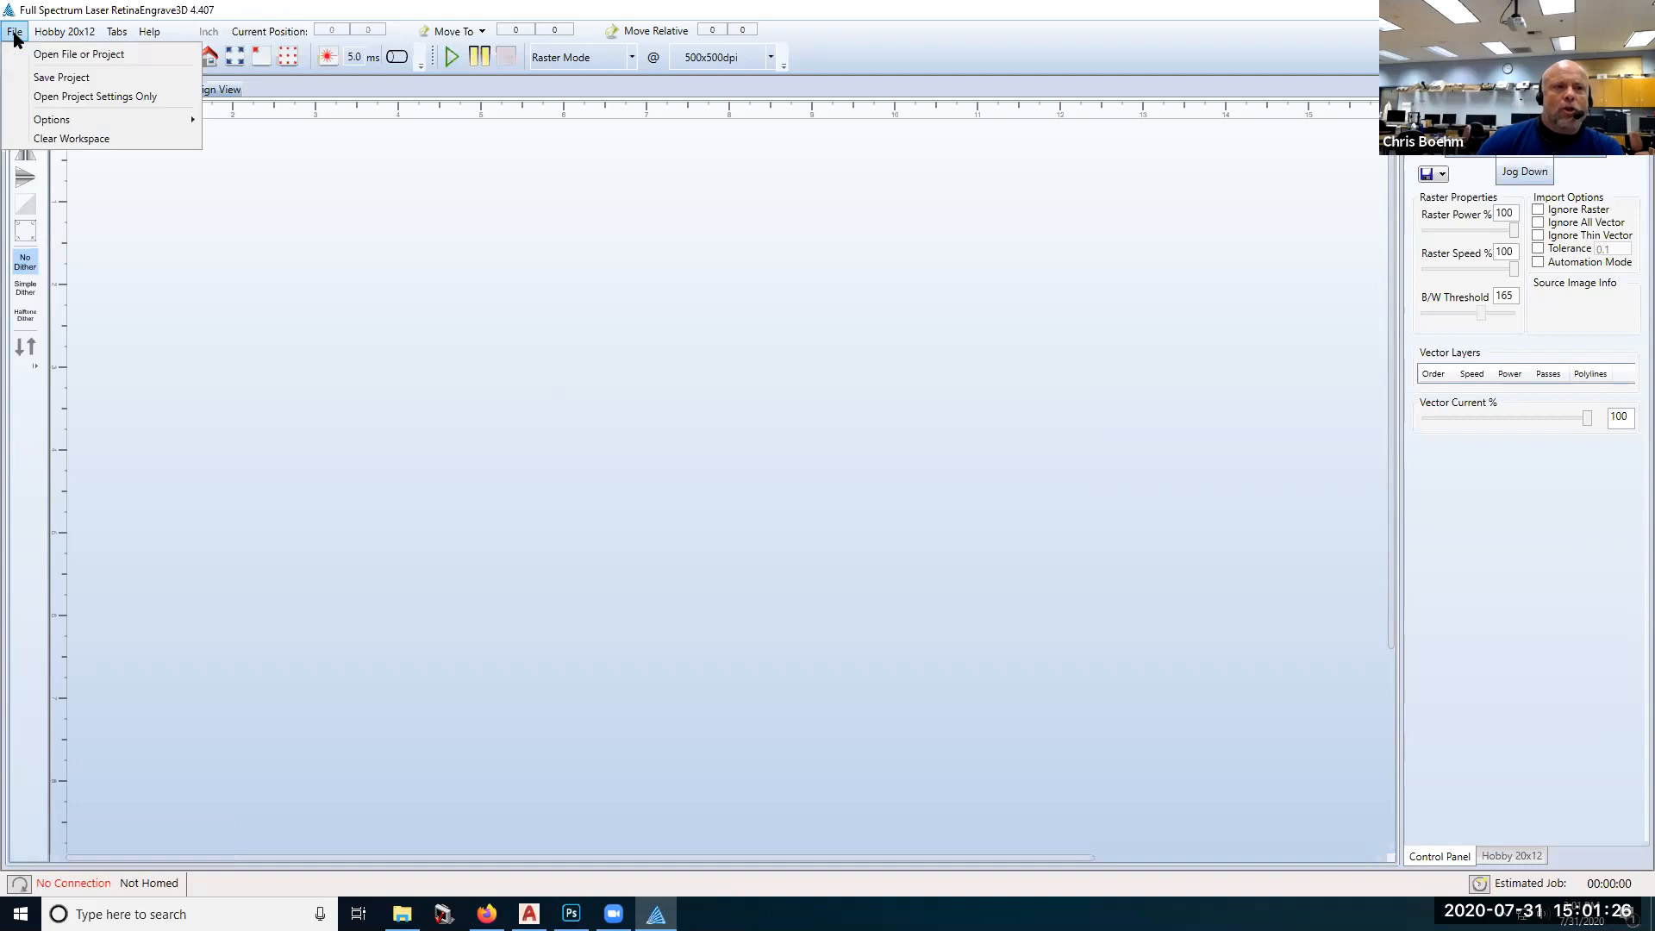
left_click(62, 58)
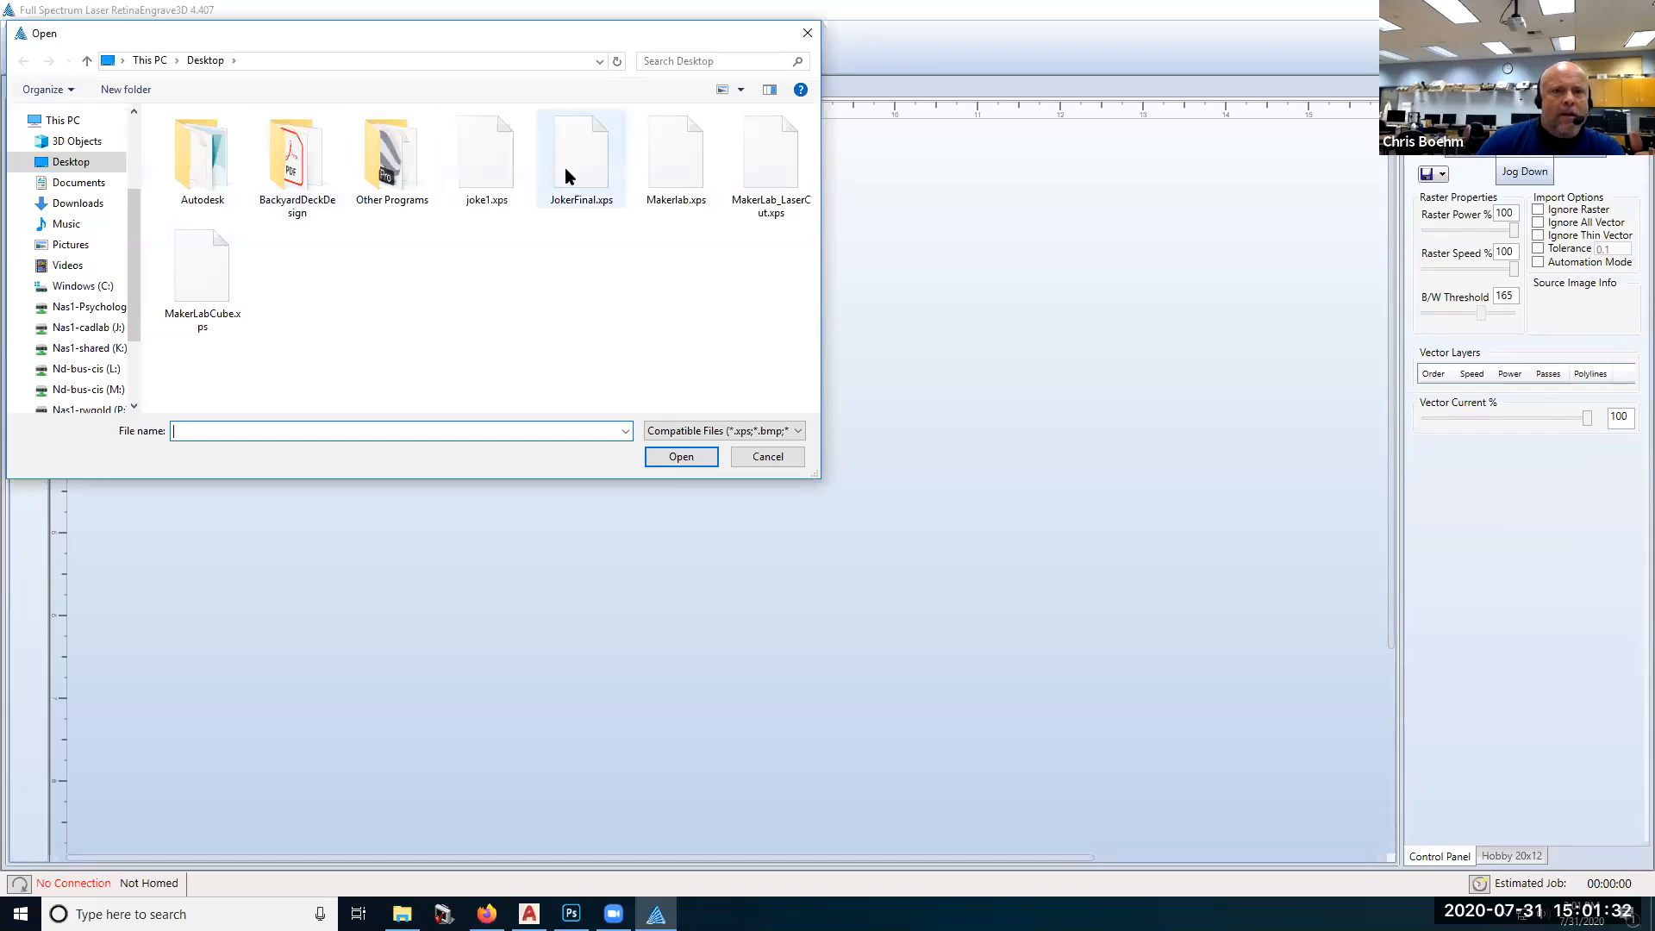
left_click(504, 175)
left_click(681, 457)
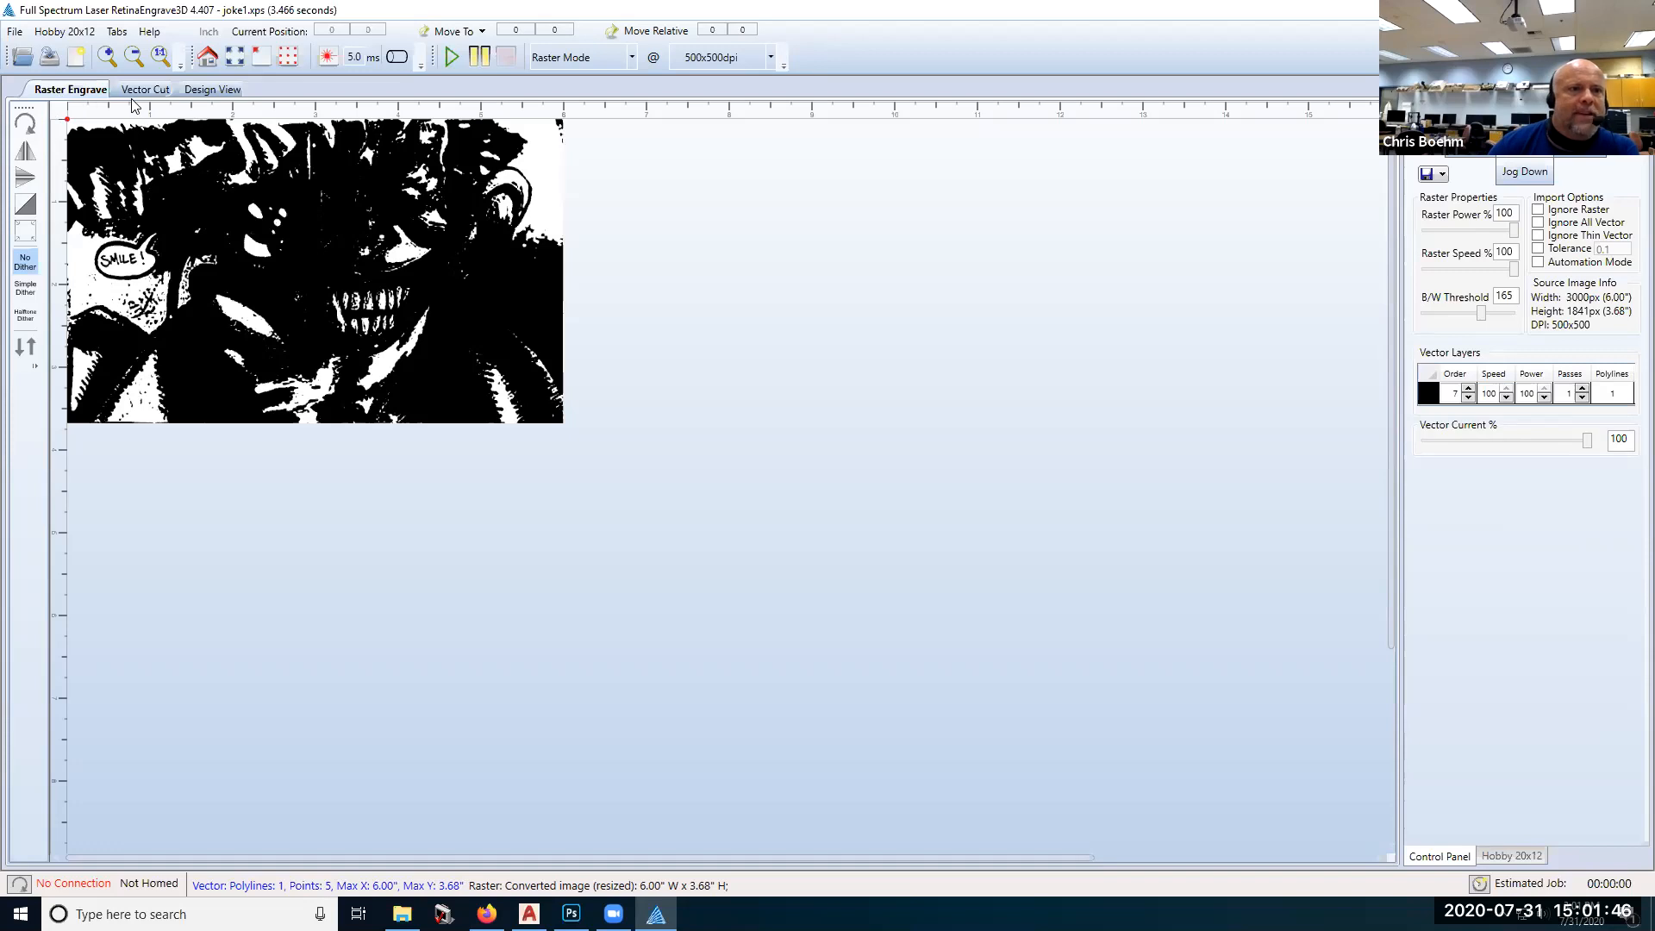
Step: Look at the job in Design View and Vector Cut, and return to the Raster Engrave view
left_click(214, 88)
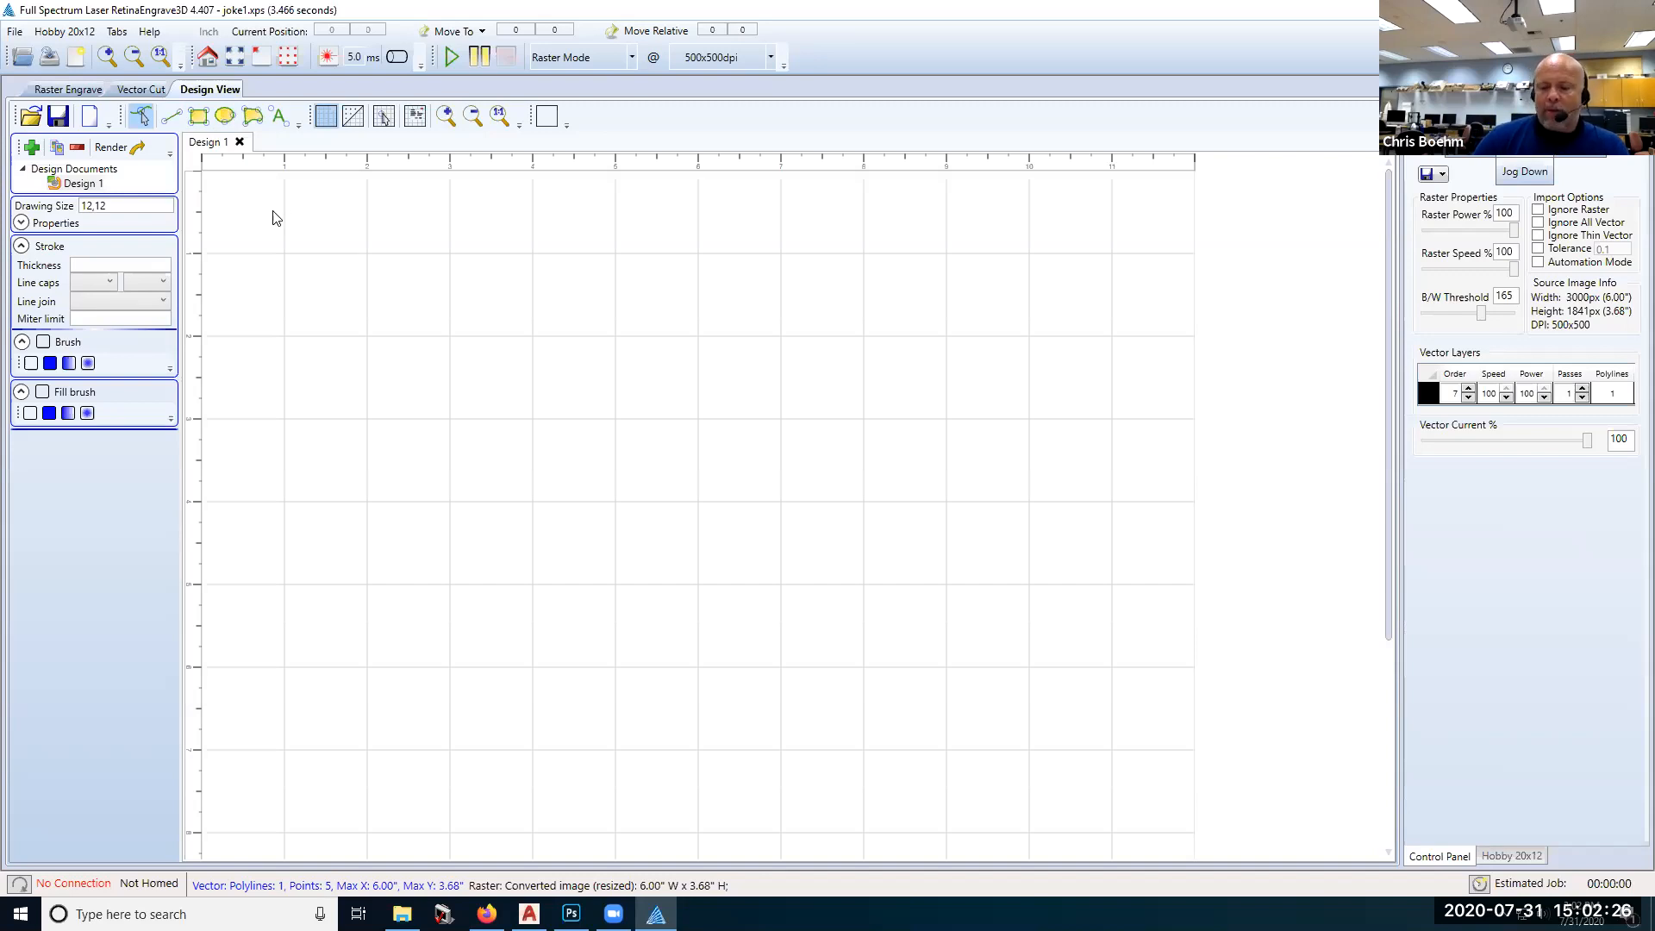
left_click(134, 87)
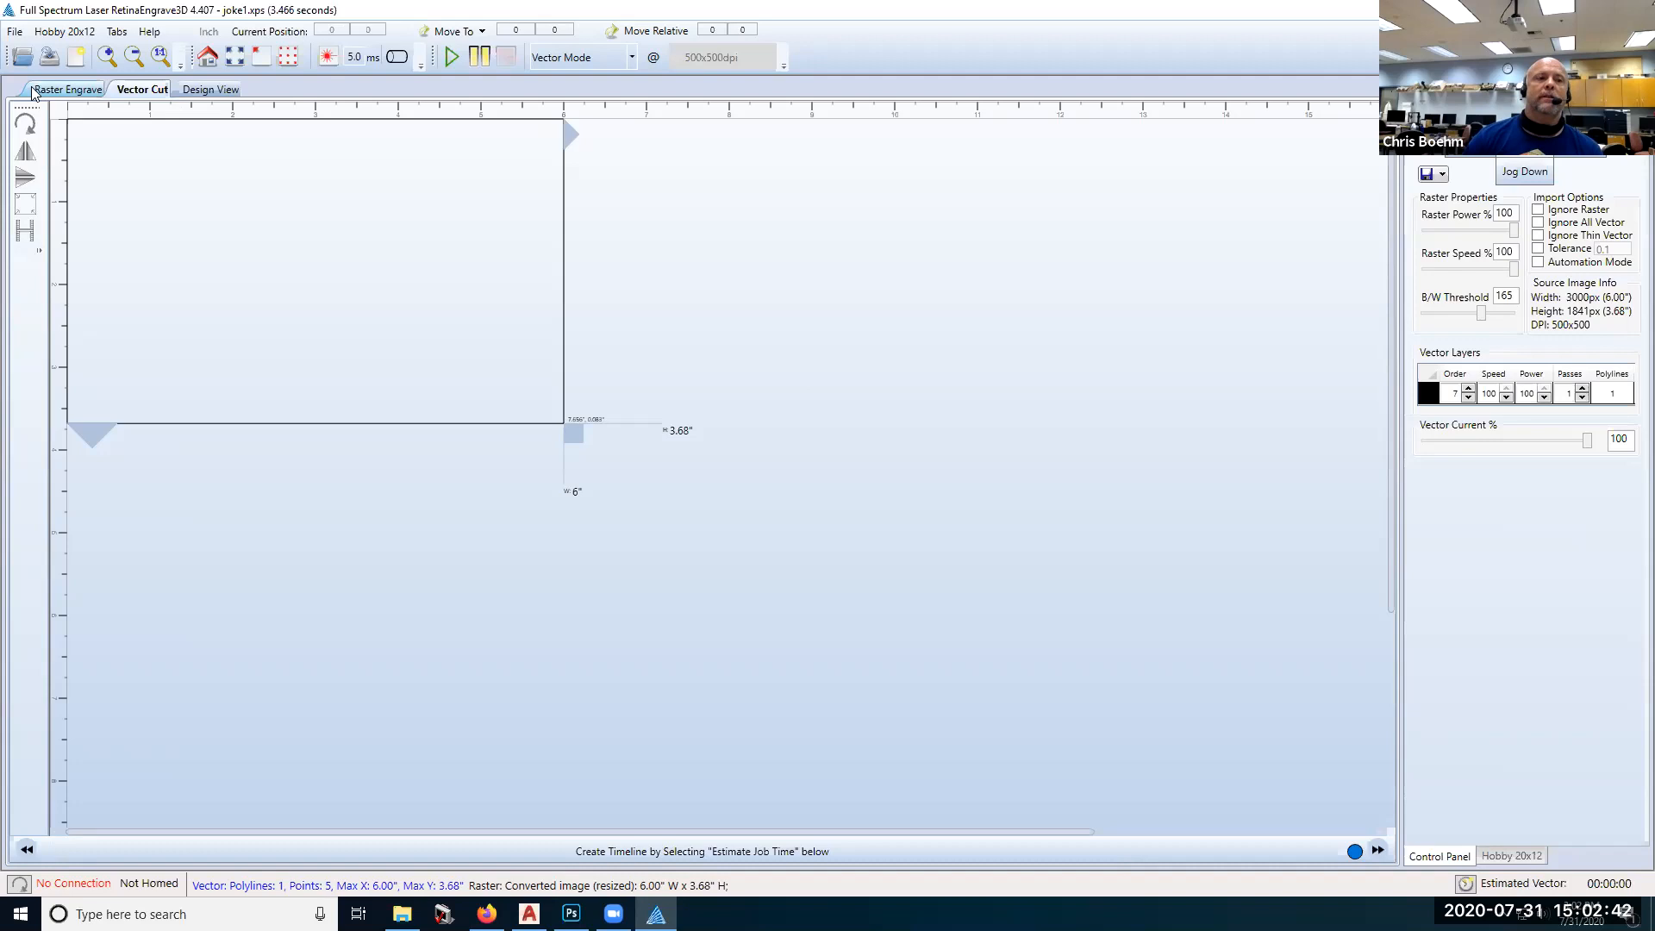
left_click(79, 92)
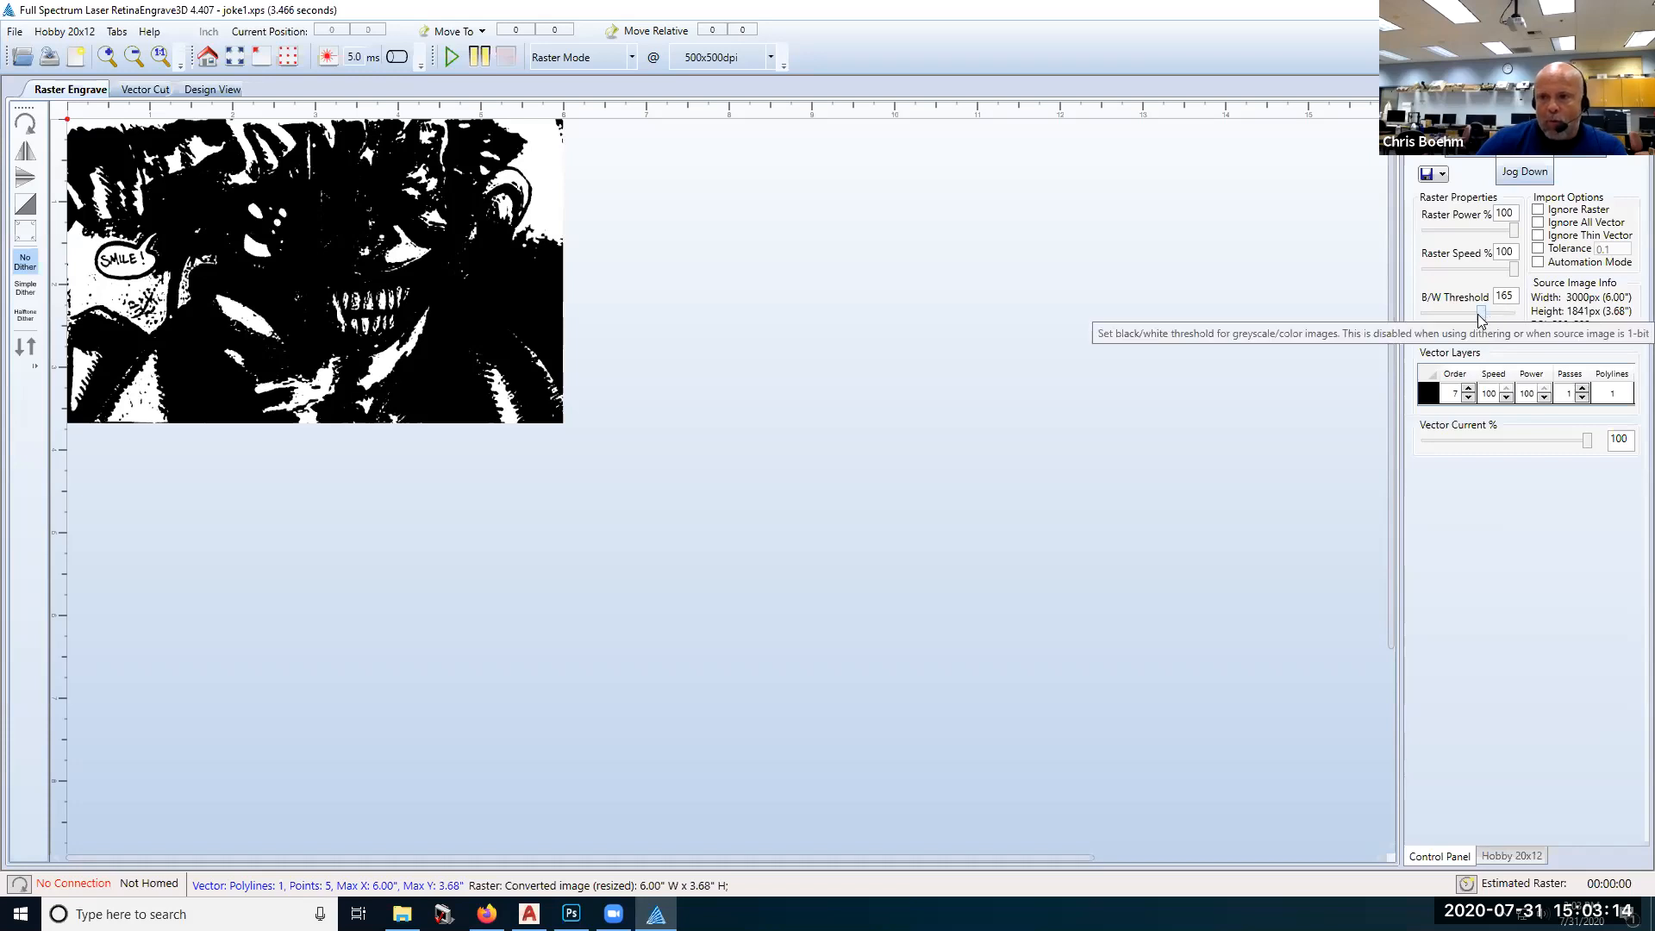
Step: Set the raster image's B/W threshold to 129, try simple dithering, and apply halftone dithering
mouse_move(1482, 314)
left_mouse_down()
mouse_move(1522, 317)
mouse_move(1427, 316)
mouse_move(1468, 306)
left_mouse_up()
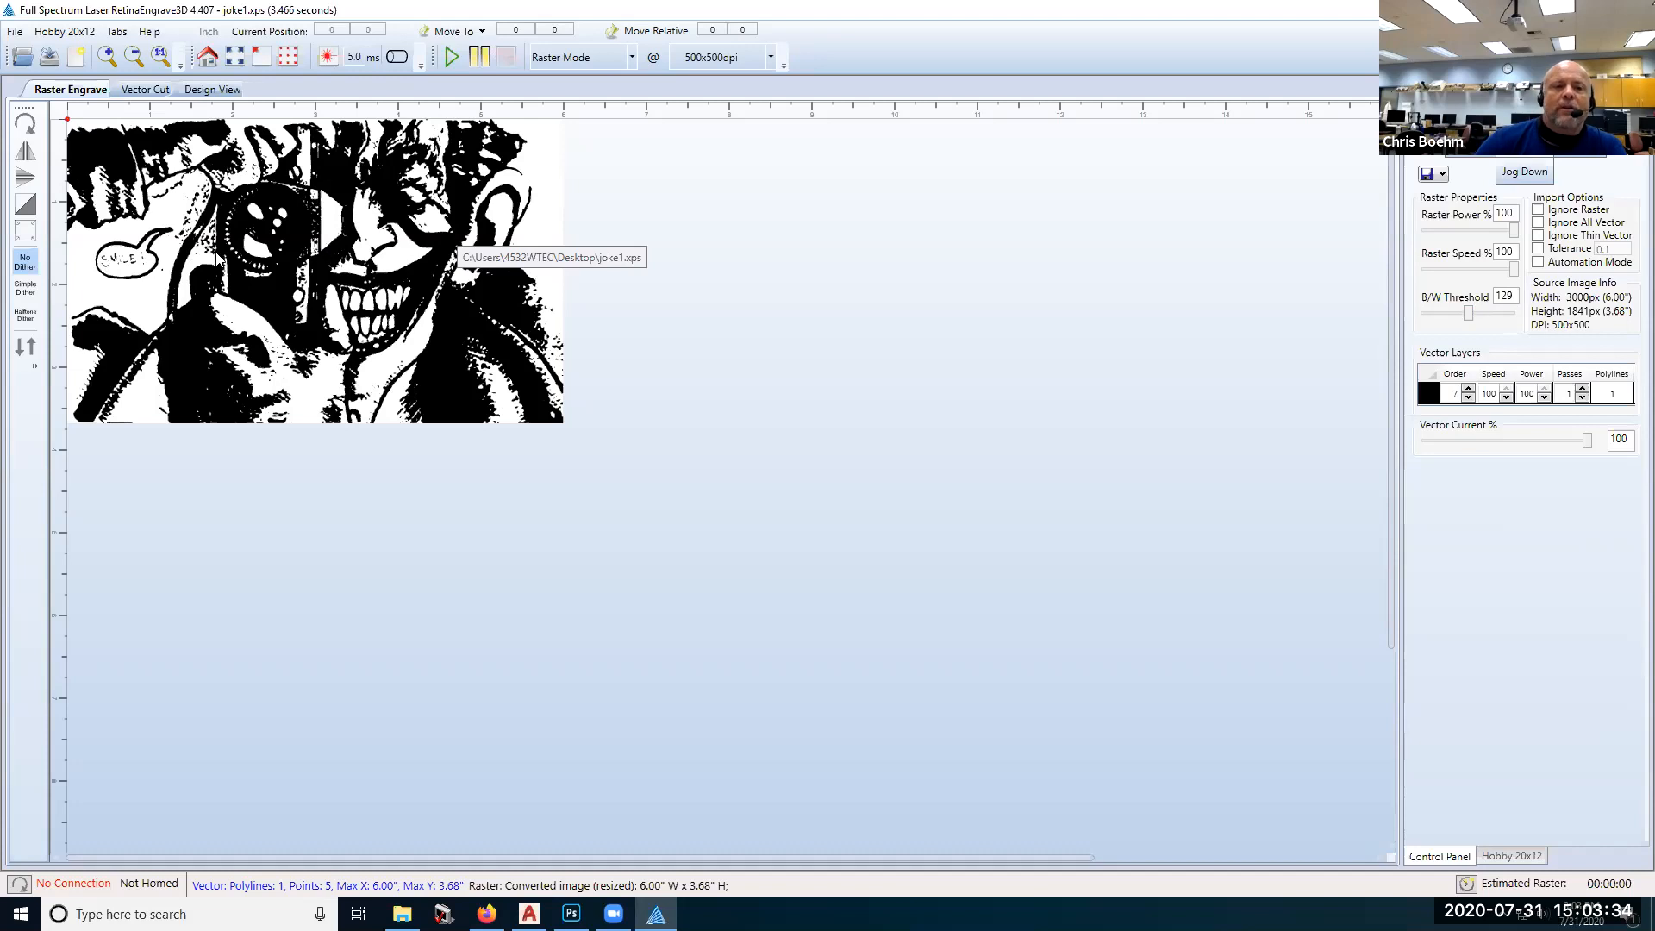
left_click(24, 290)
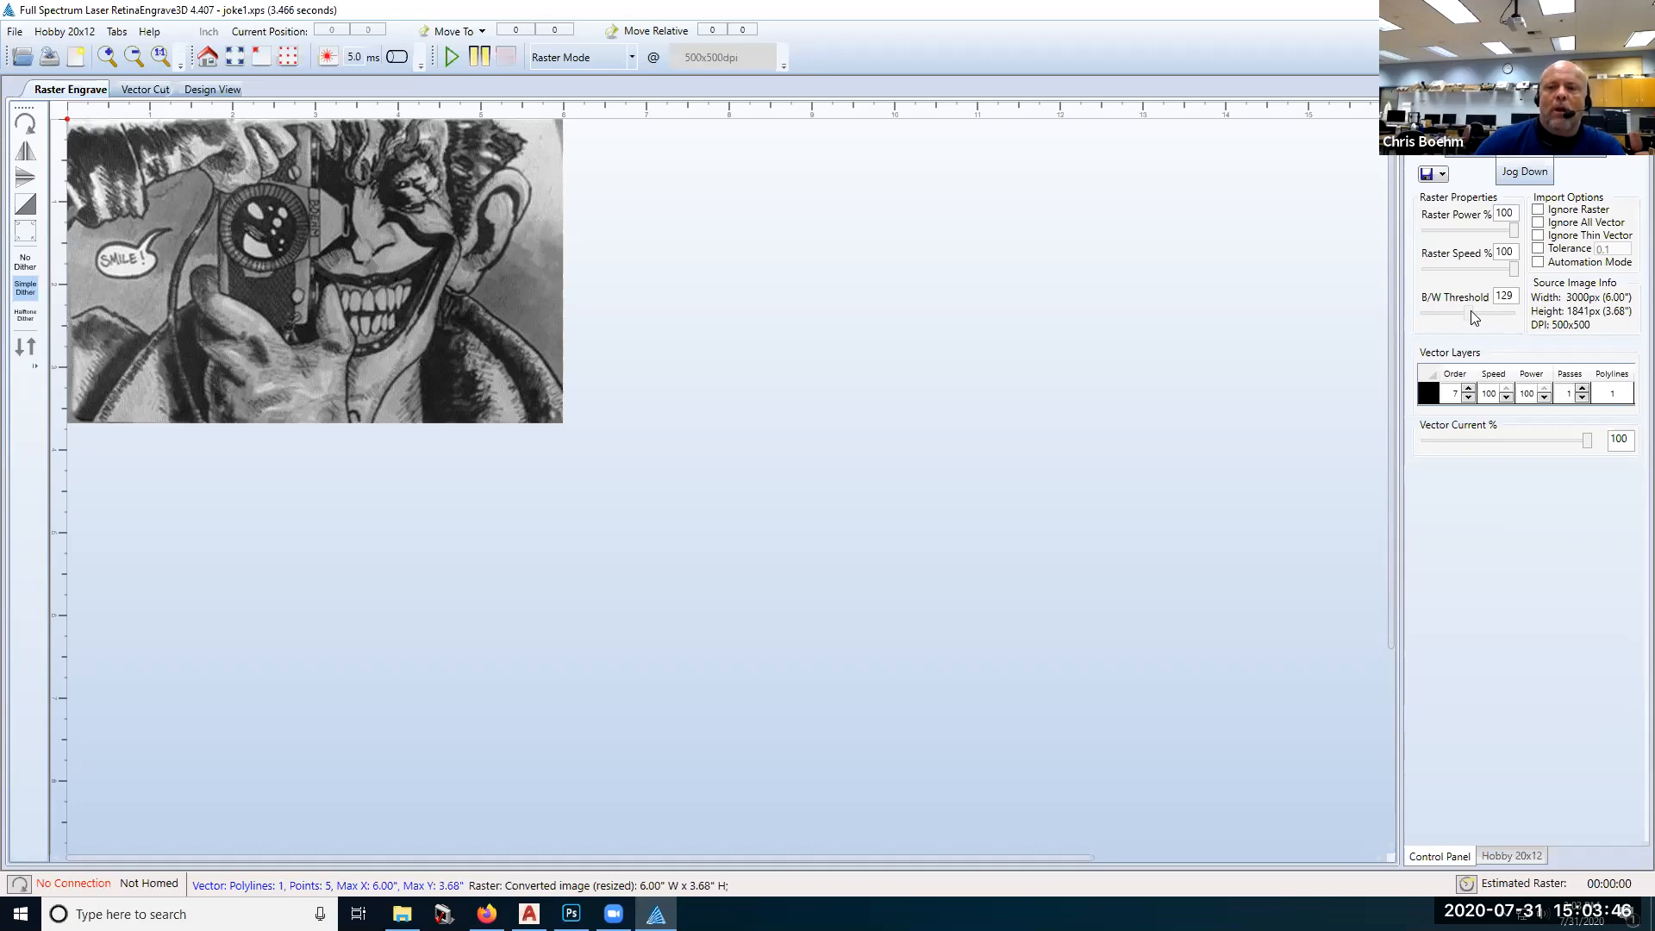
left_click(25, 316)
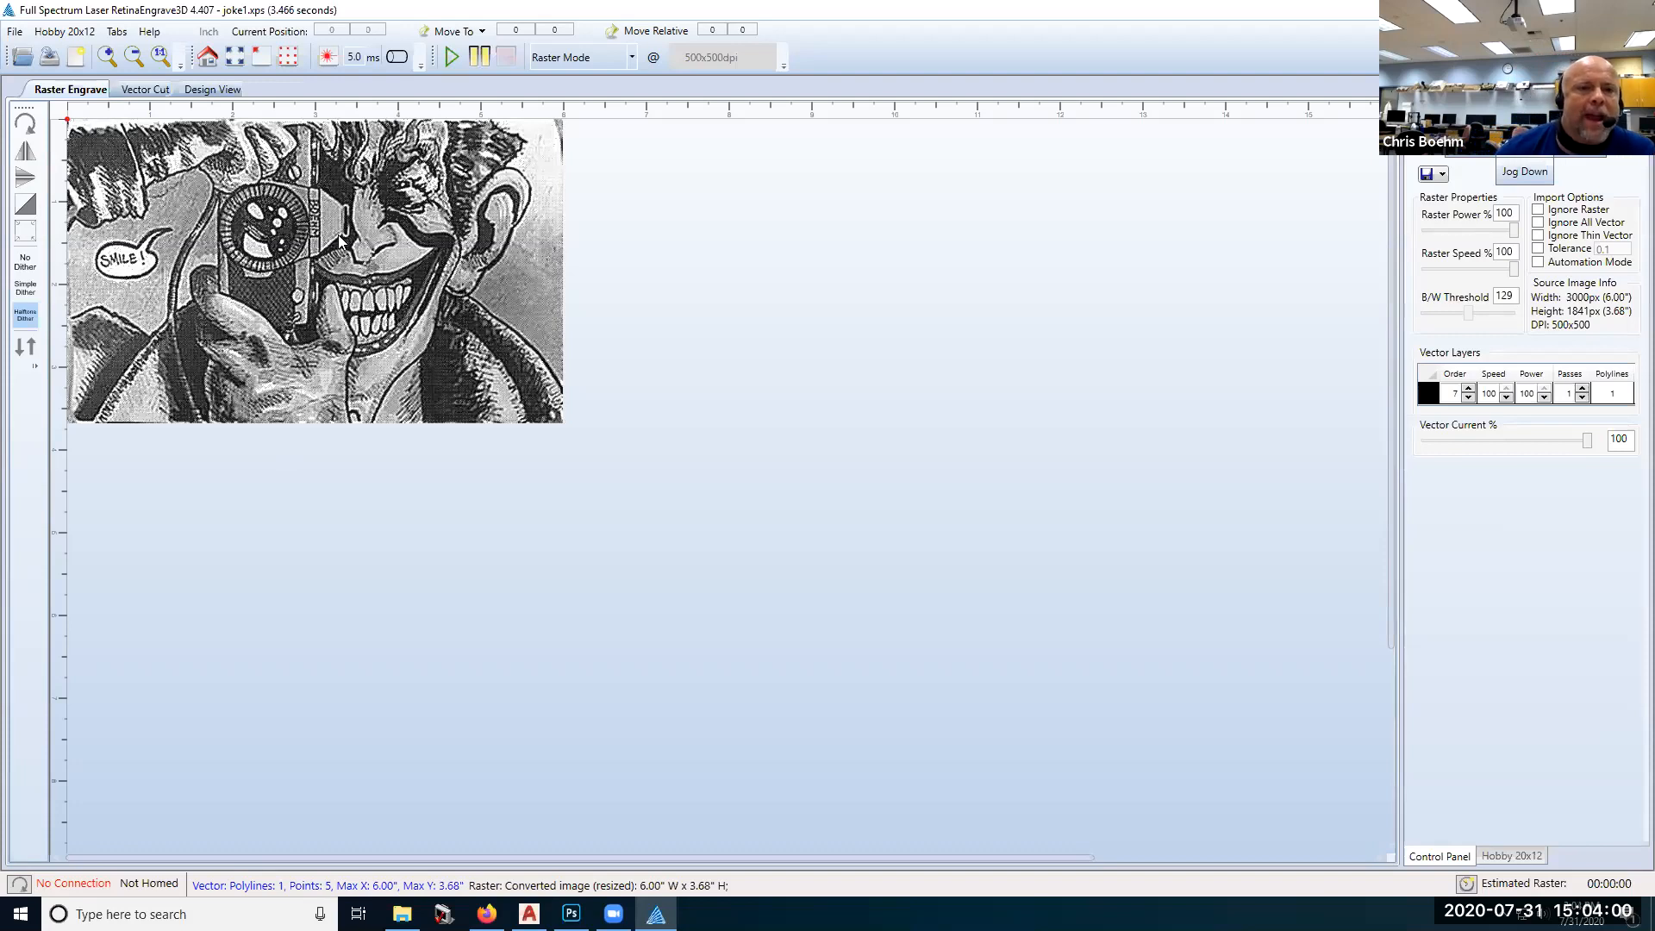
Step: Compare the raster image with simple dithering and return it to halftone dithering
left_click(21, 290)
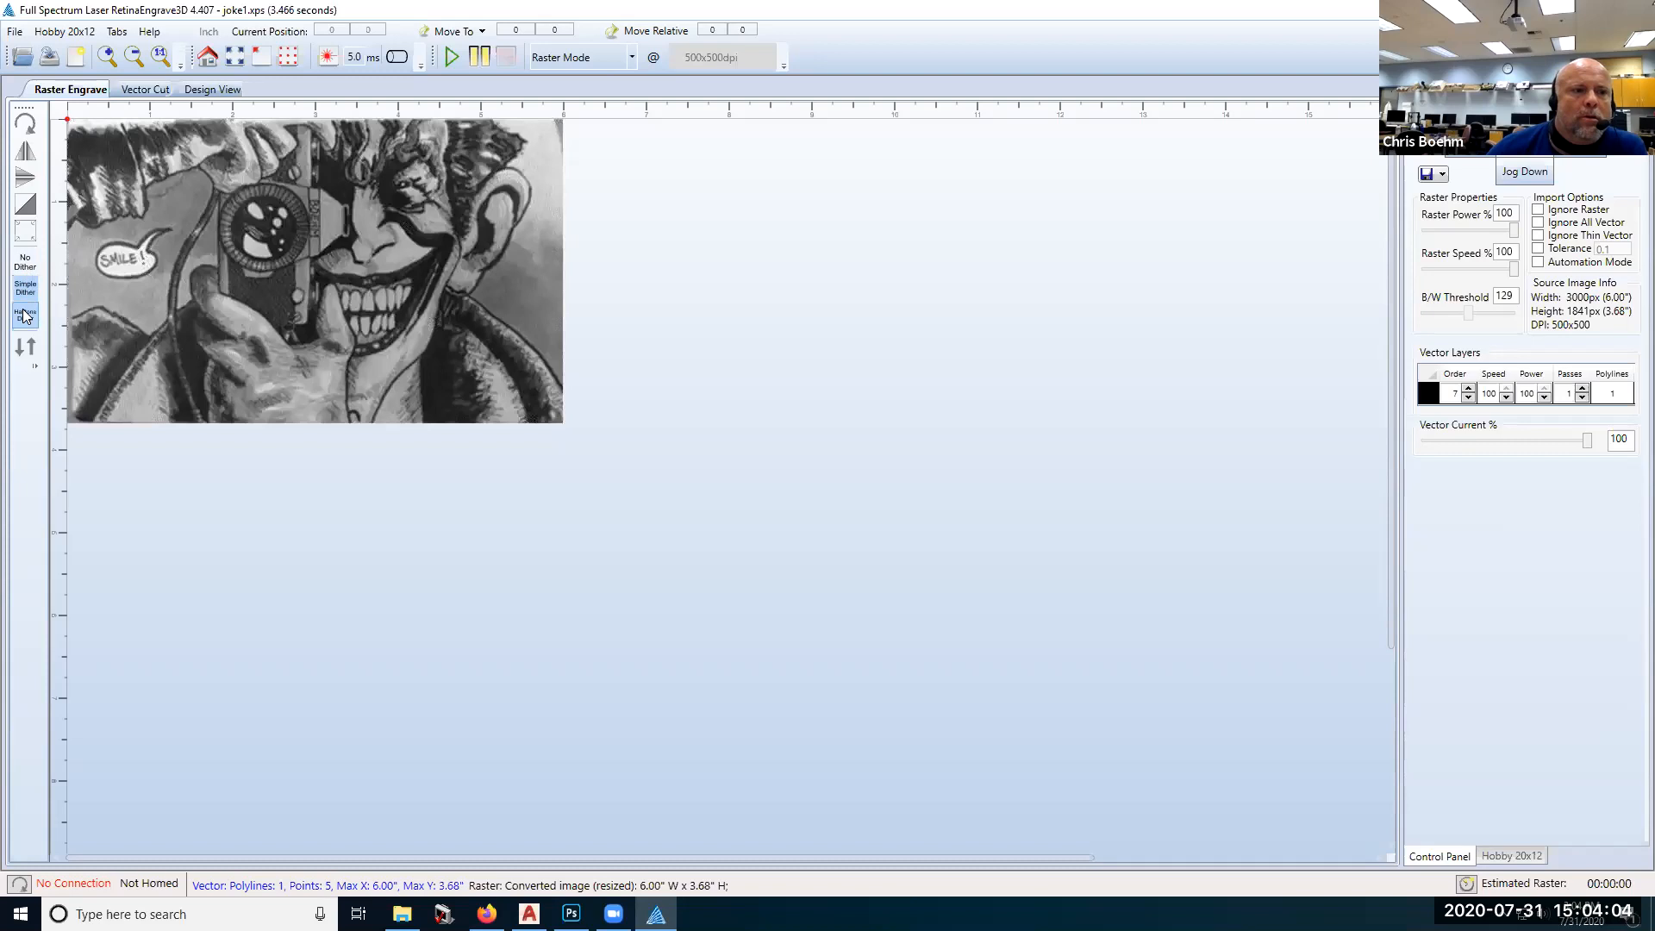
left_click(25, 316)
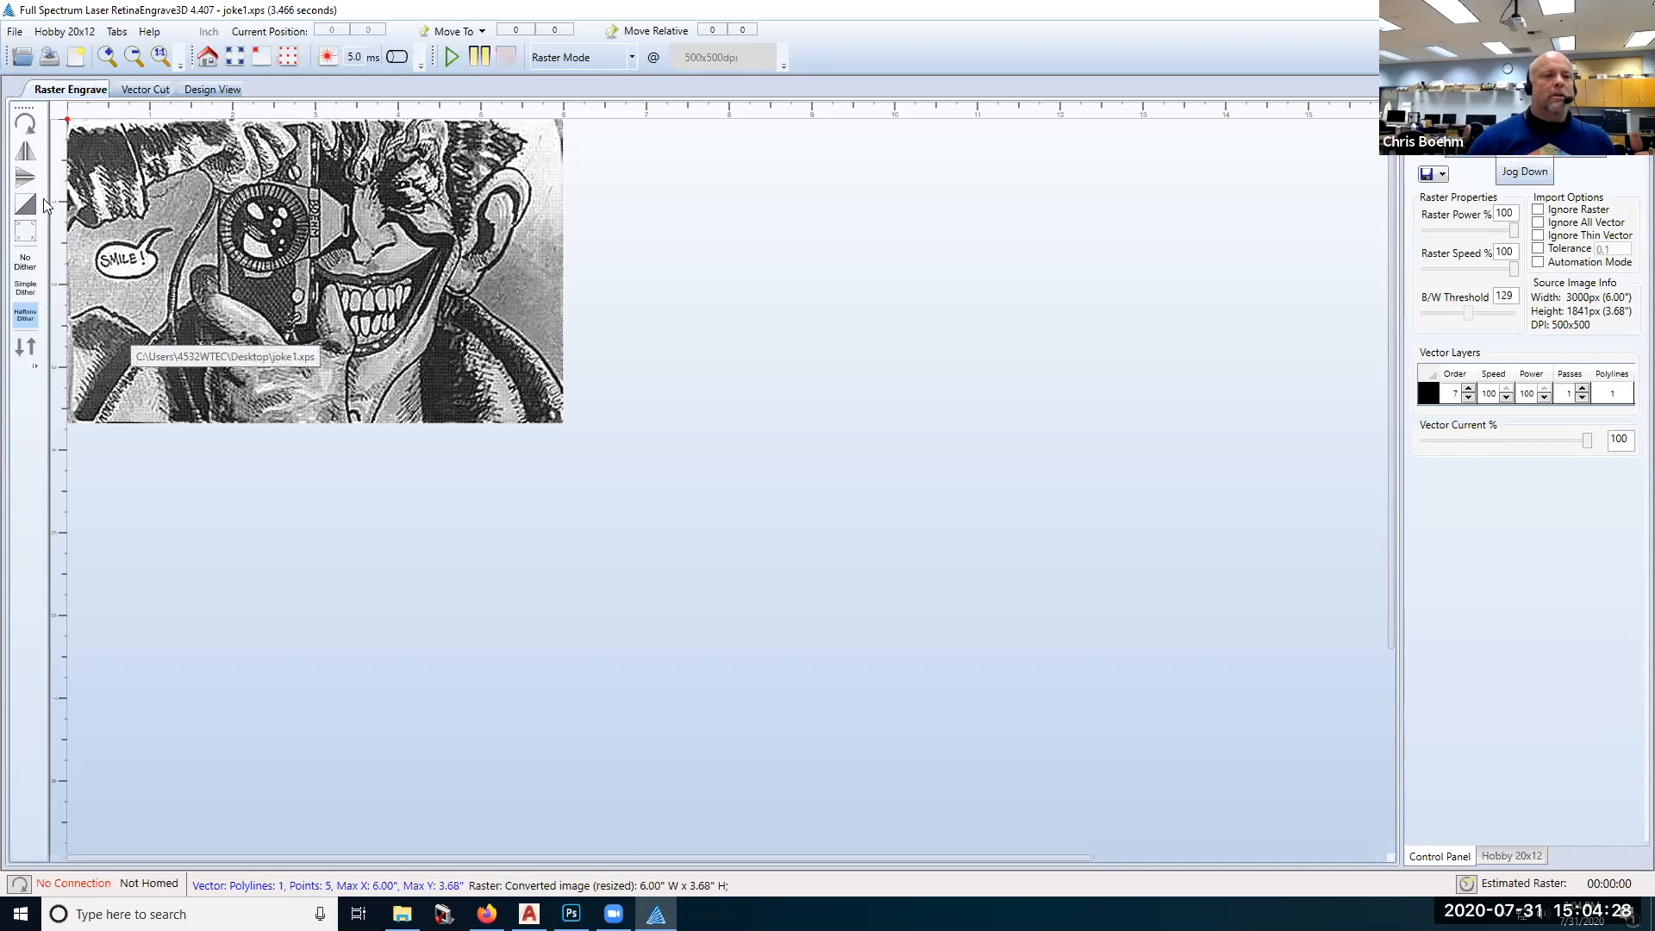
Step: Demonstrate rotating the raster image through full turns, returning it to its original upright orientation
left_click(26, 125)
left_click(26, 126)
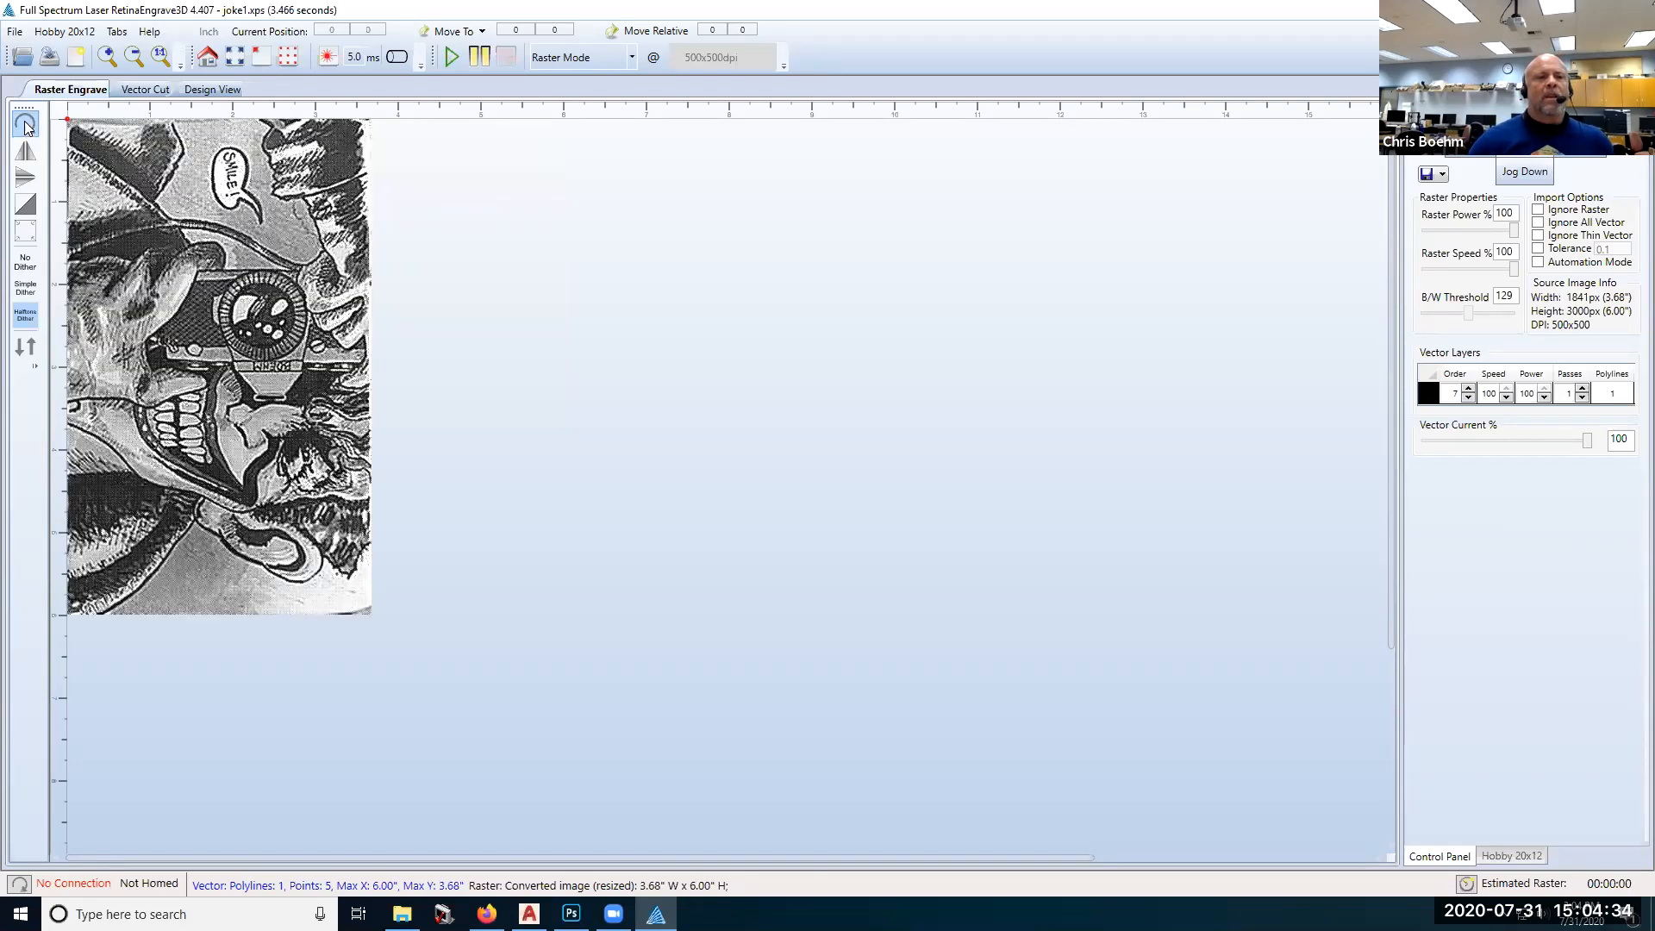
left_click(26, 126)
left_click(26, 126)
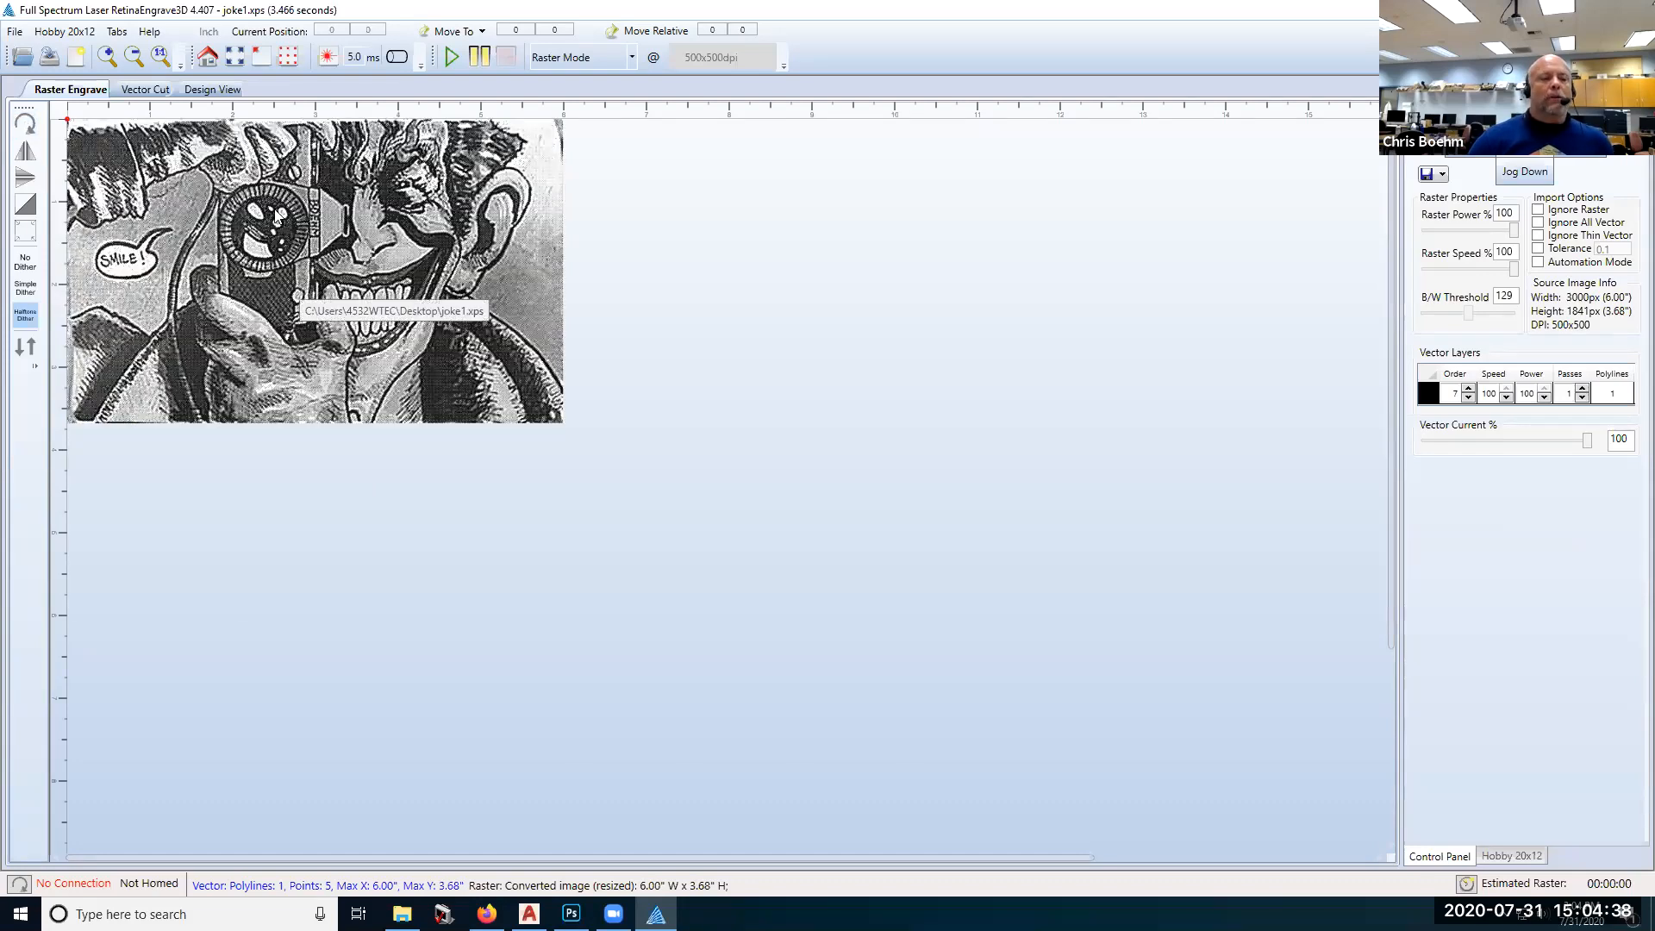
scroll(669, 444, "down", 3)
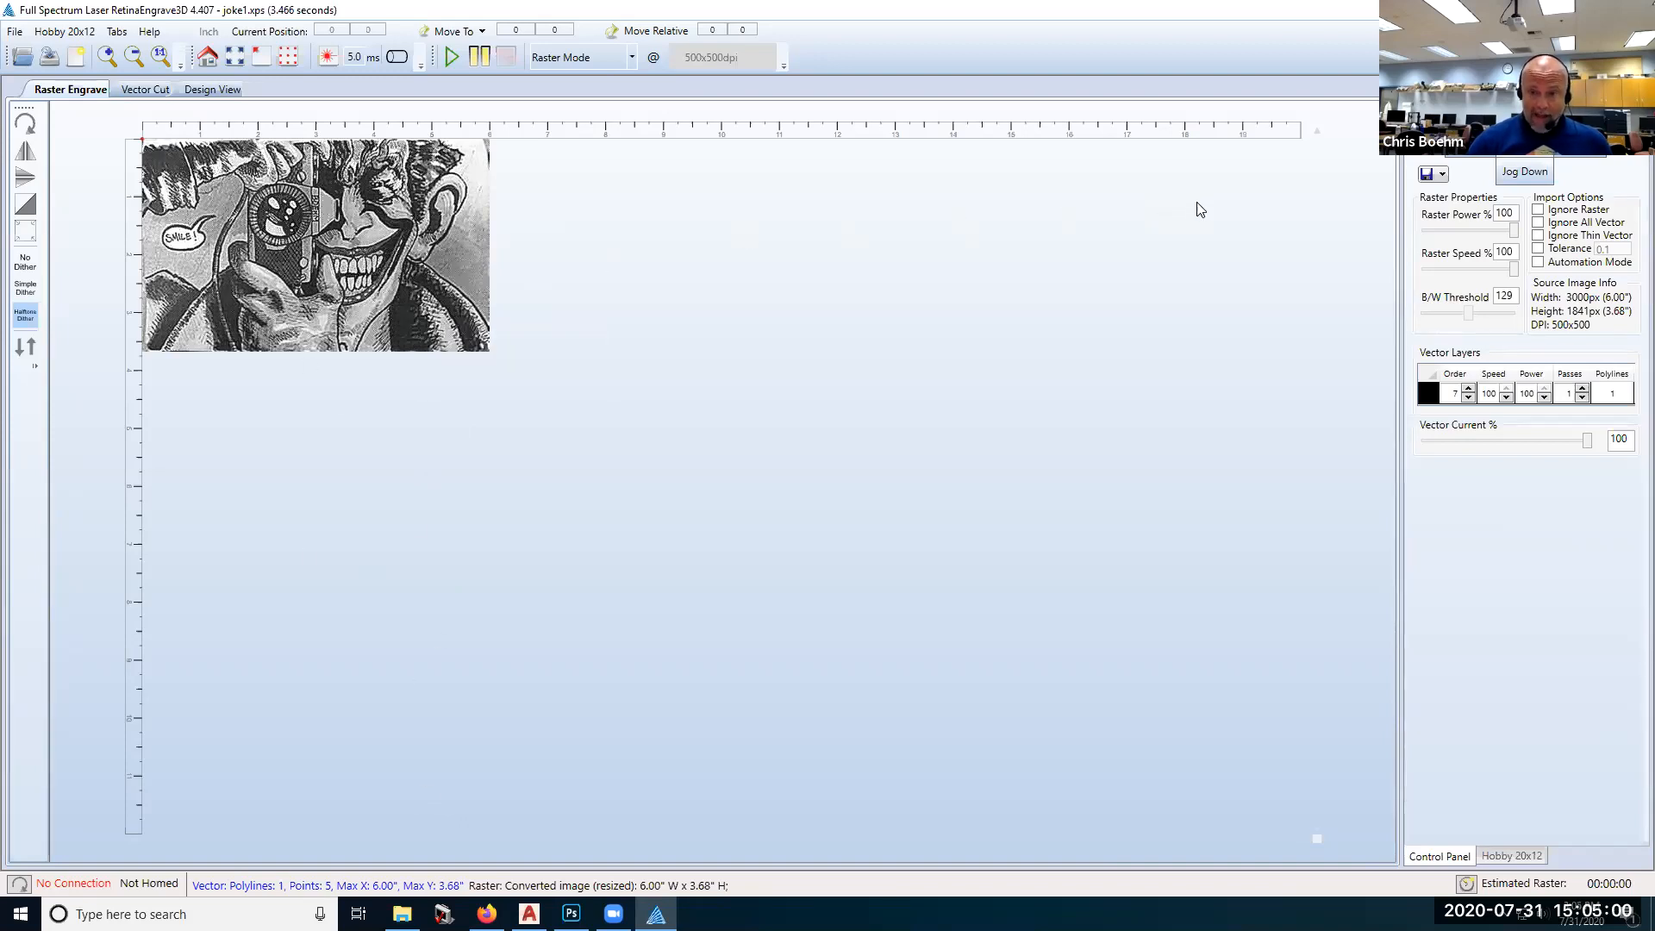
left_click(24, 124)
left_click(25, 124)
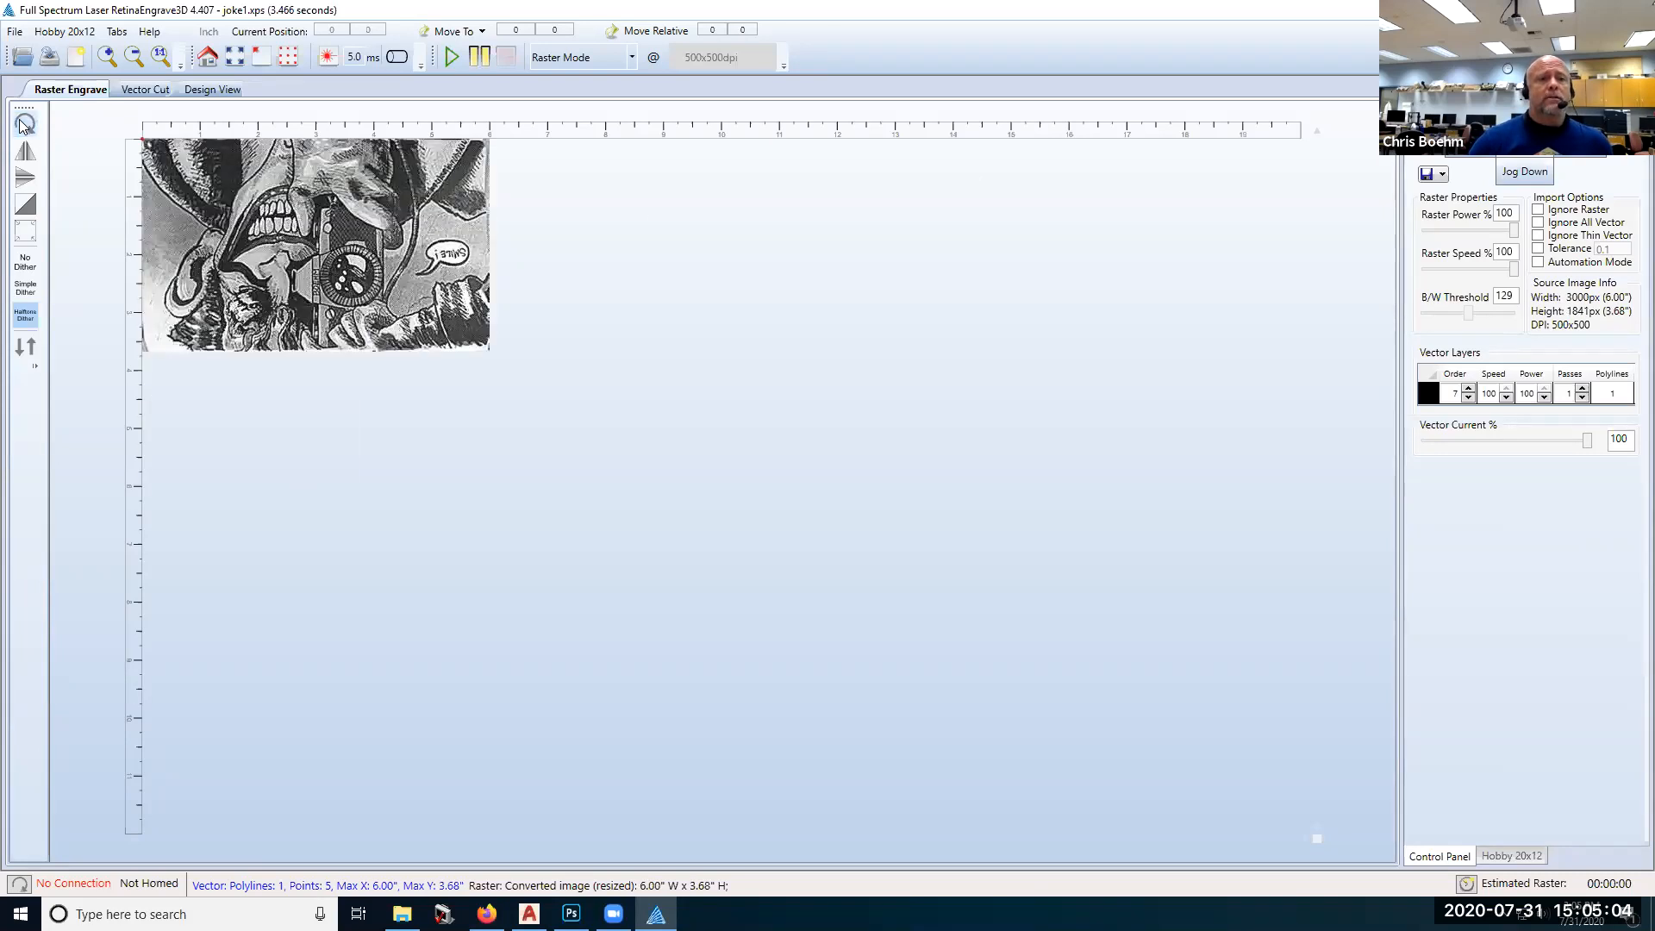
left_click(24, 124)
left_click(24, 124)
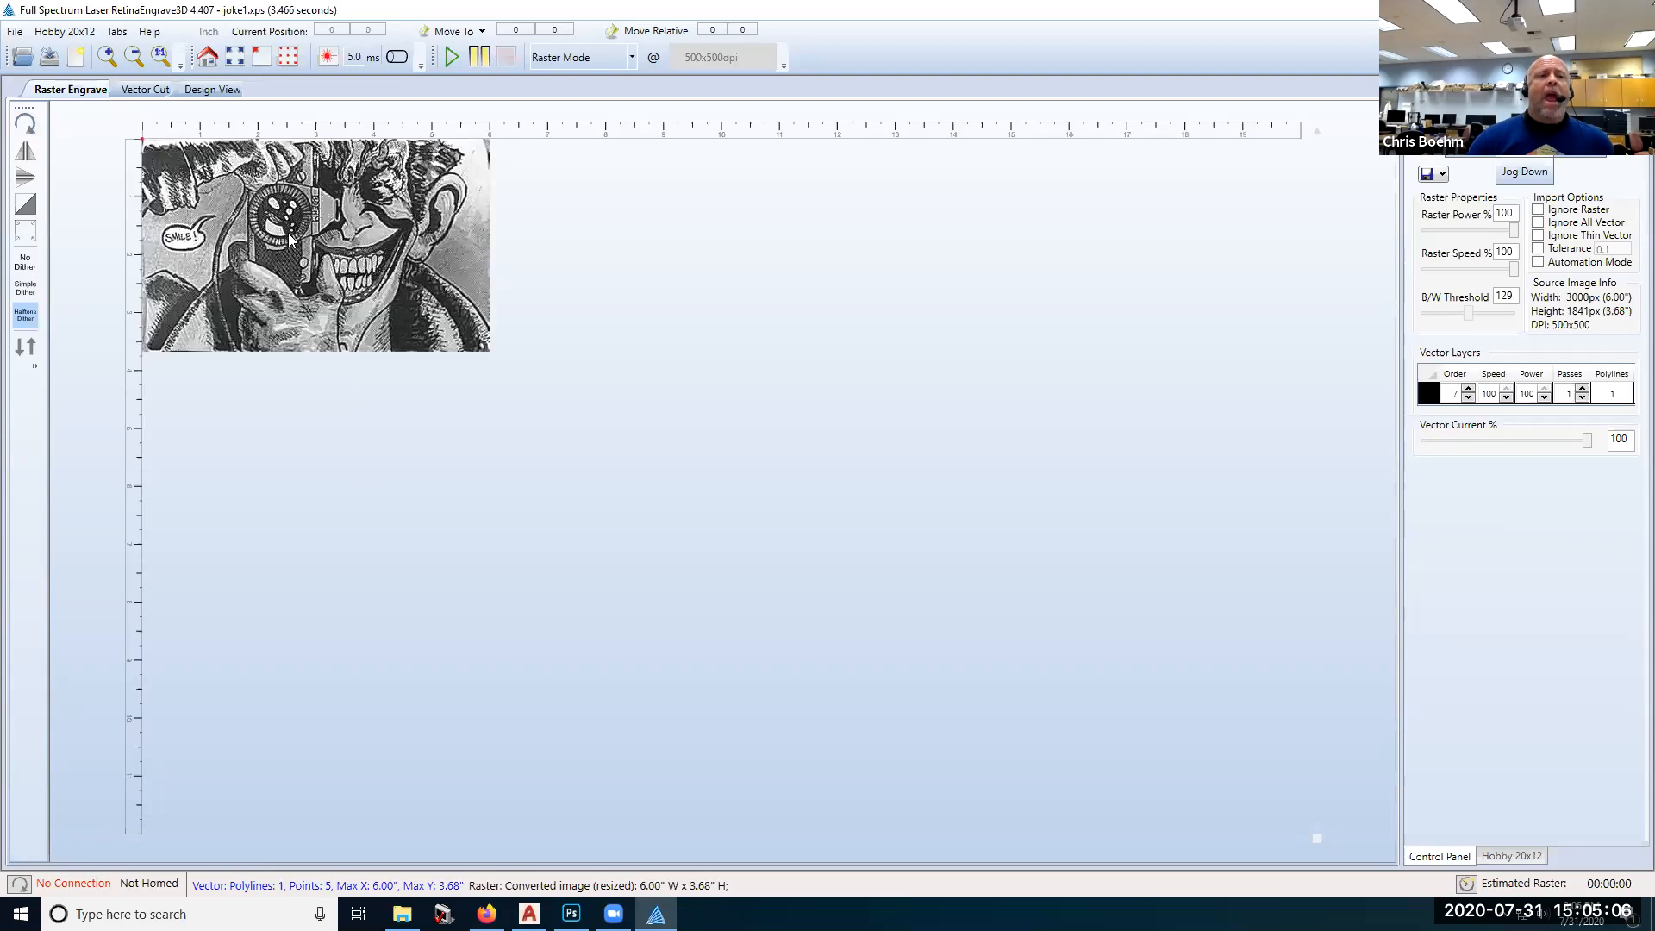
Step: Enlarge the raster image with a scale factor of 1.75 to 18.38" x 11.28" and reapply halftone dithering
left_click(28, 225)
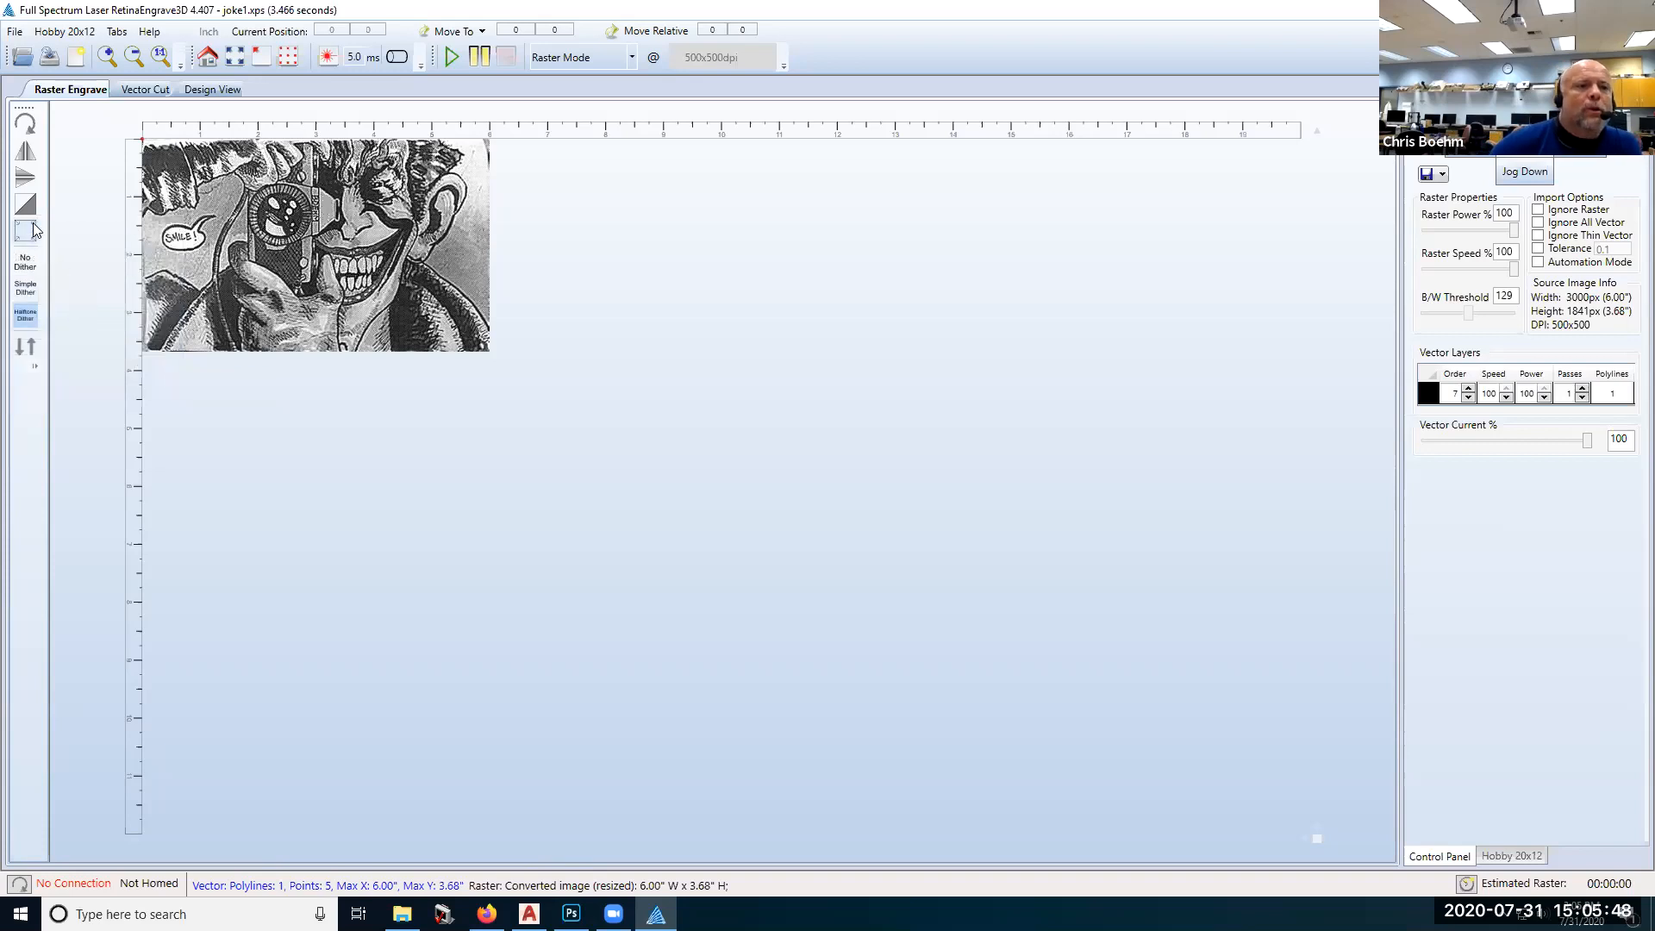
mouse_move(31, 233)
double_click(57, 312)
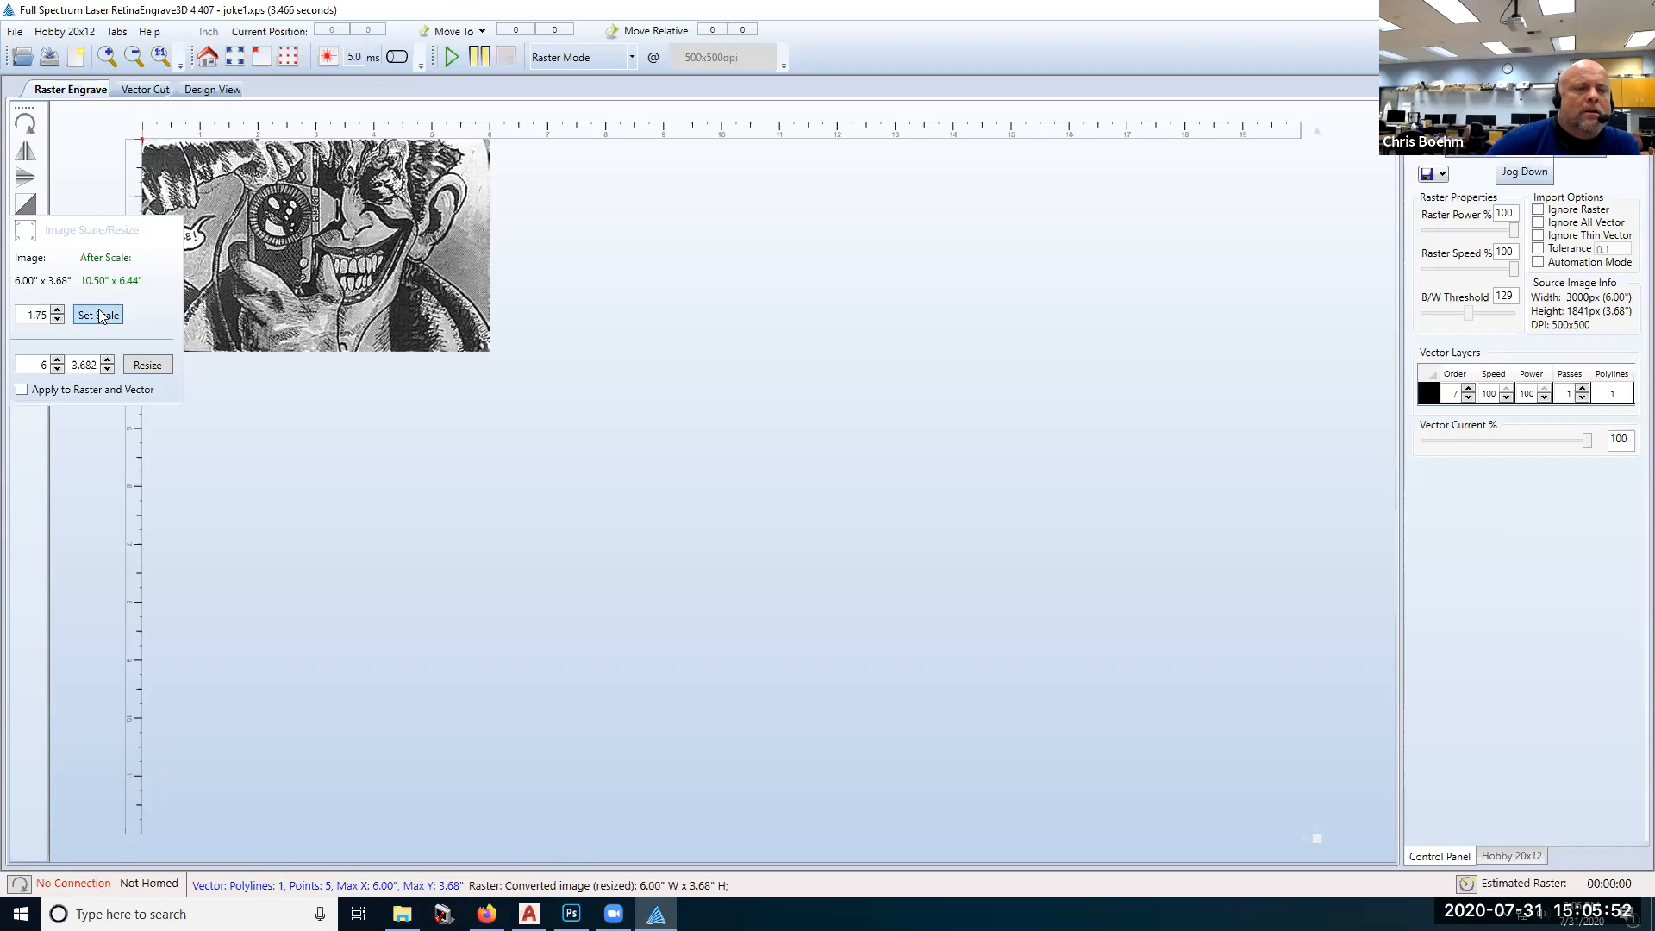
left_click(99, 316)
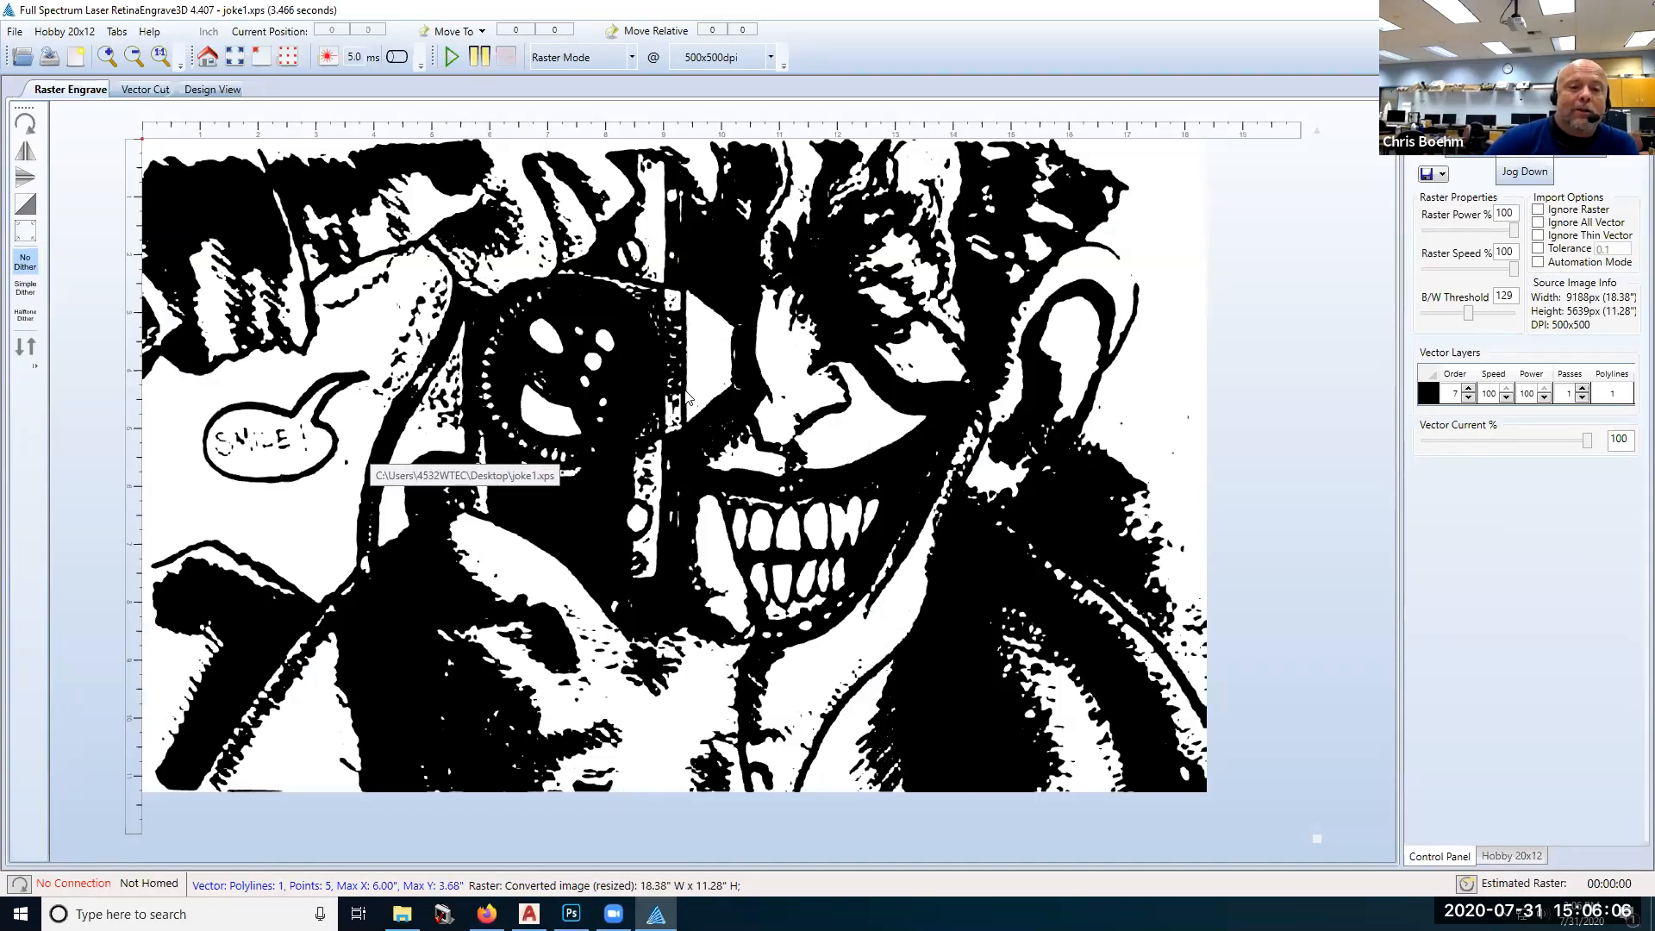
left_click(29, 315)
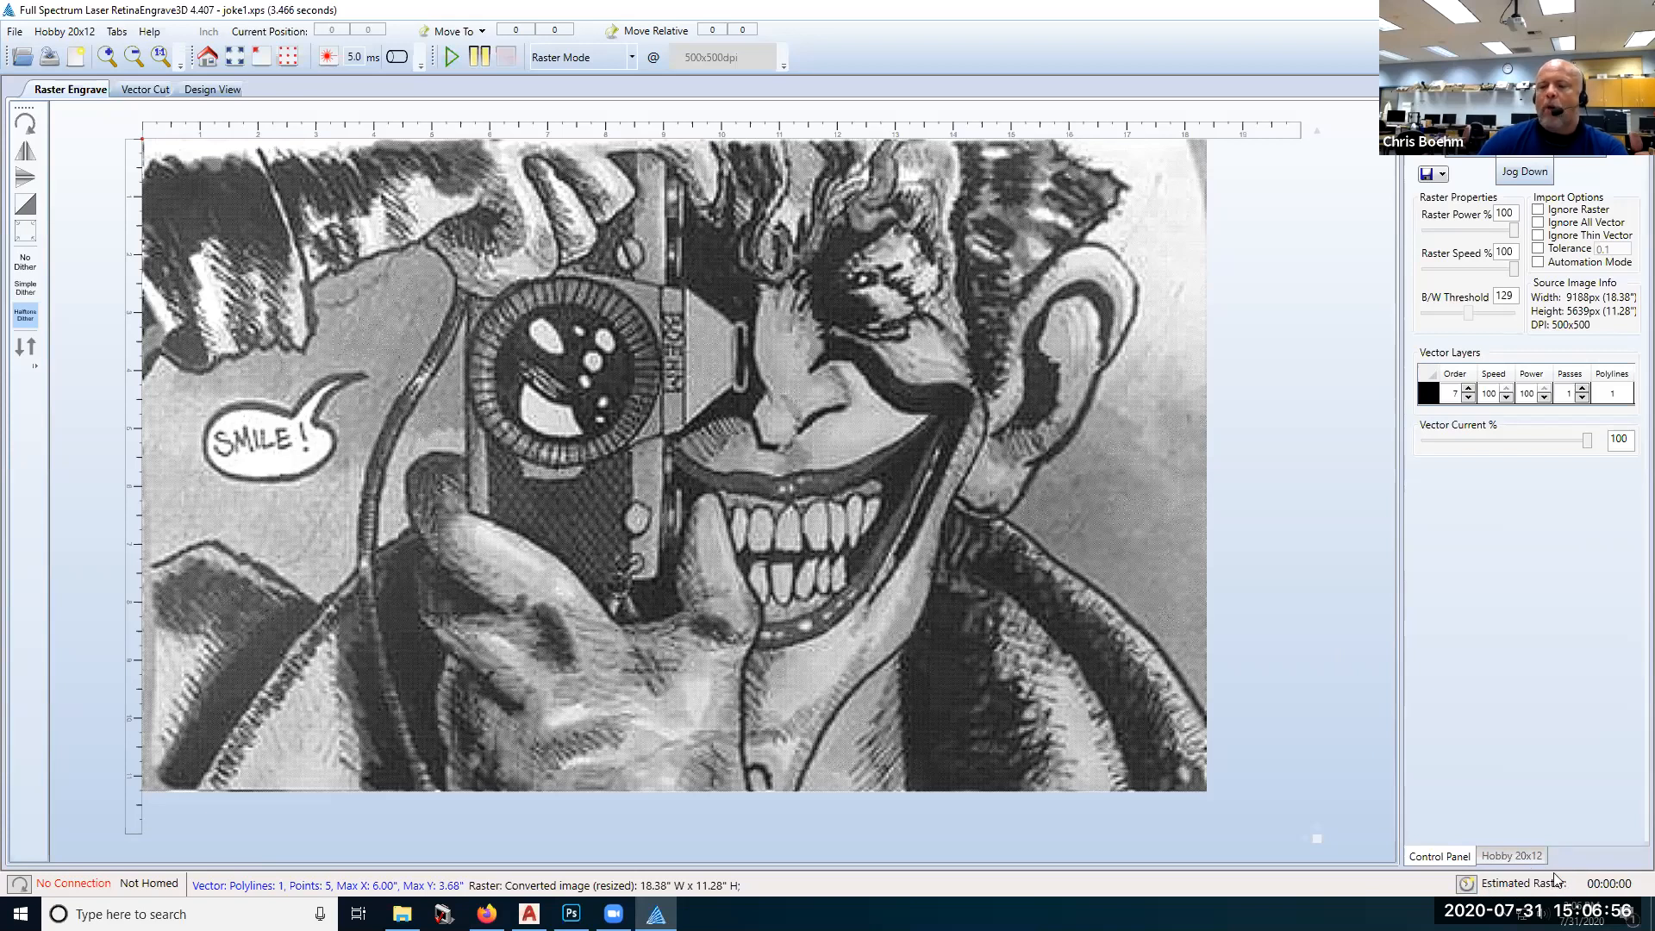
Step: Estimate the raster engraving time for the enlarged image
left_click(1466, 884)
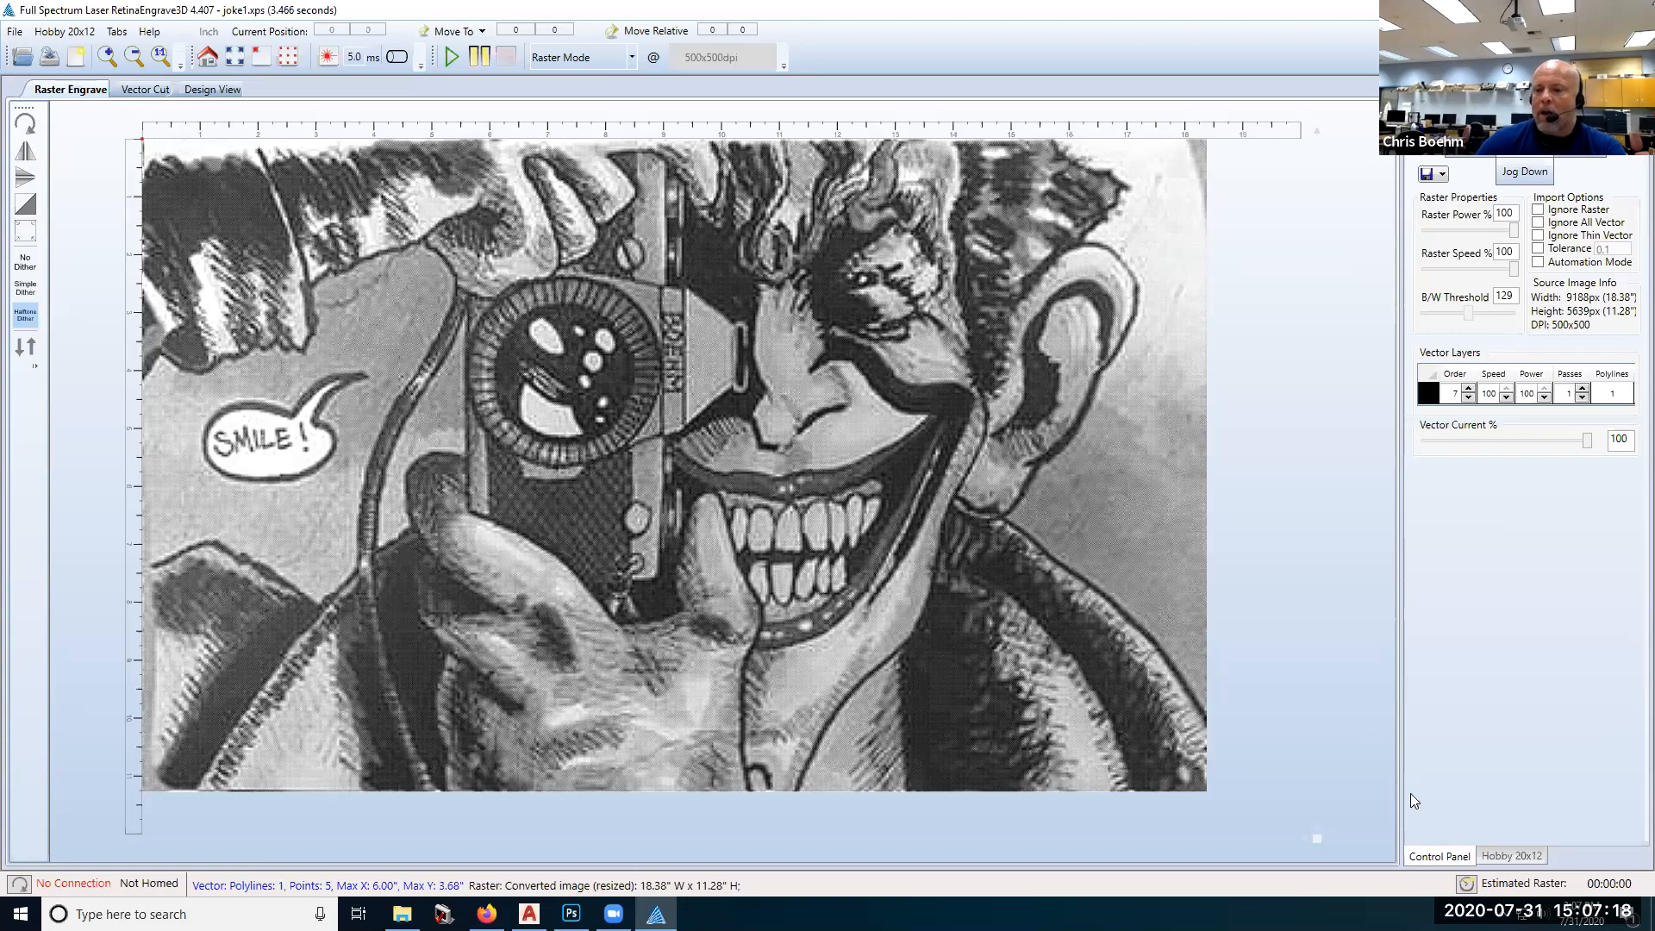
left_click(1466, 885)
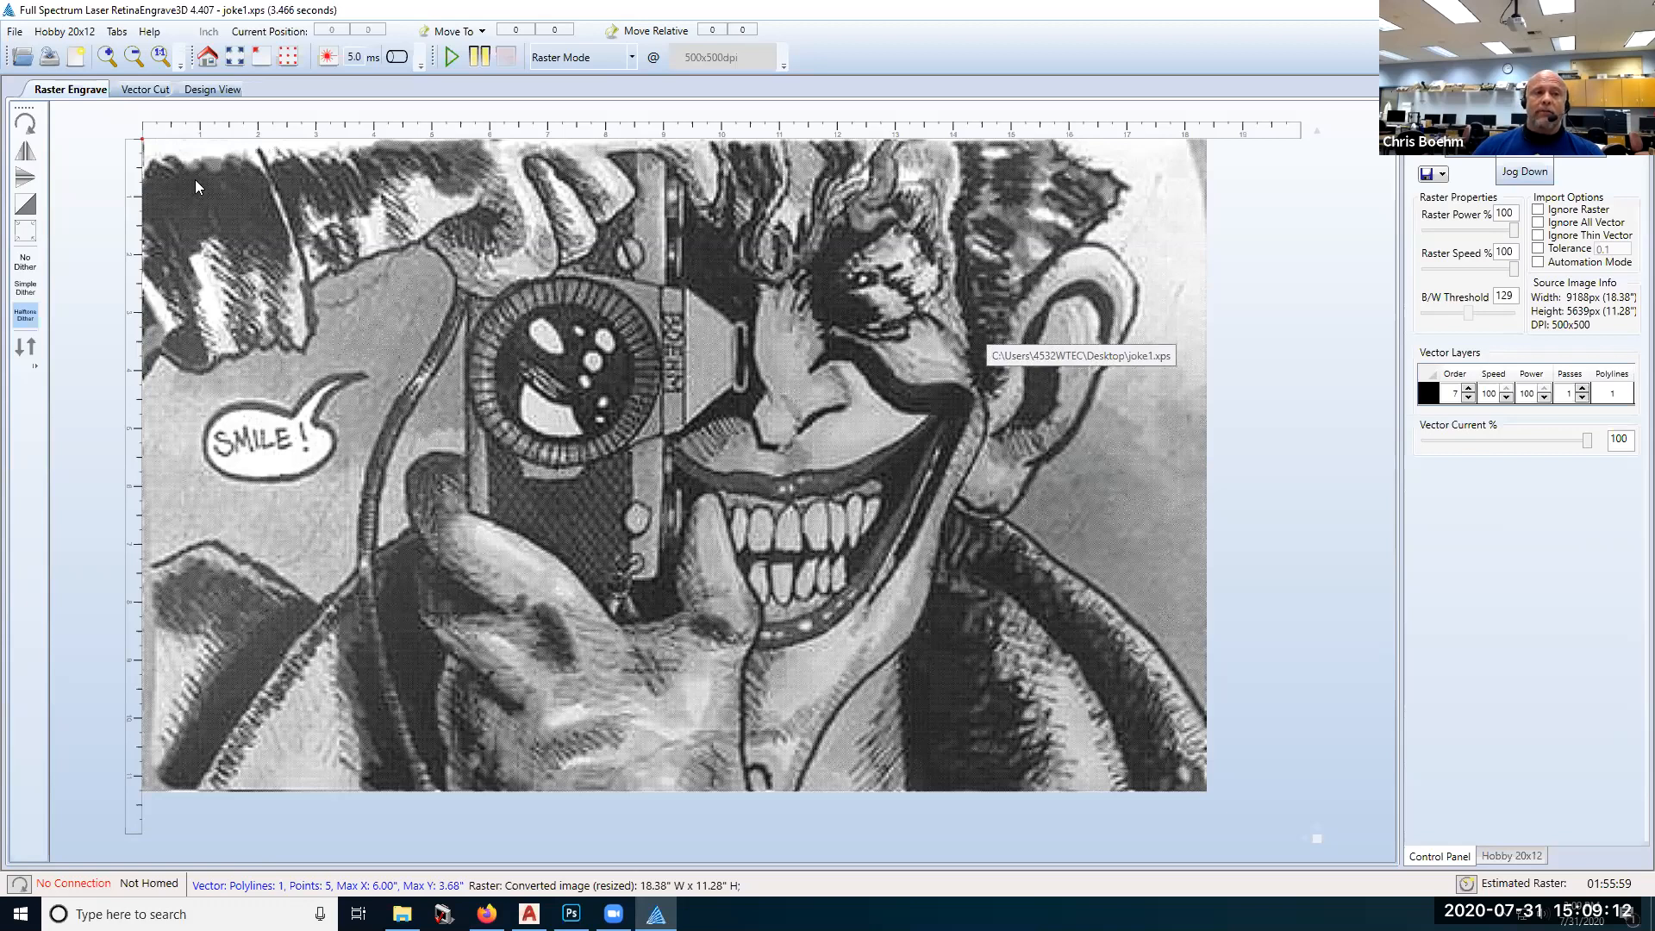
Step: Clear the workspace and try to open Makerlab.xps from the desktop folder
left_click(15, 33)
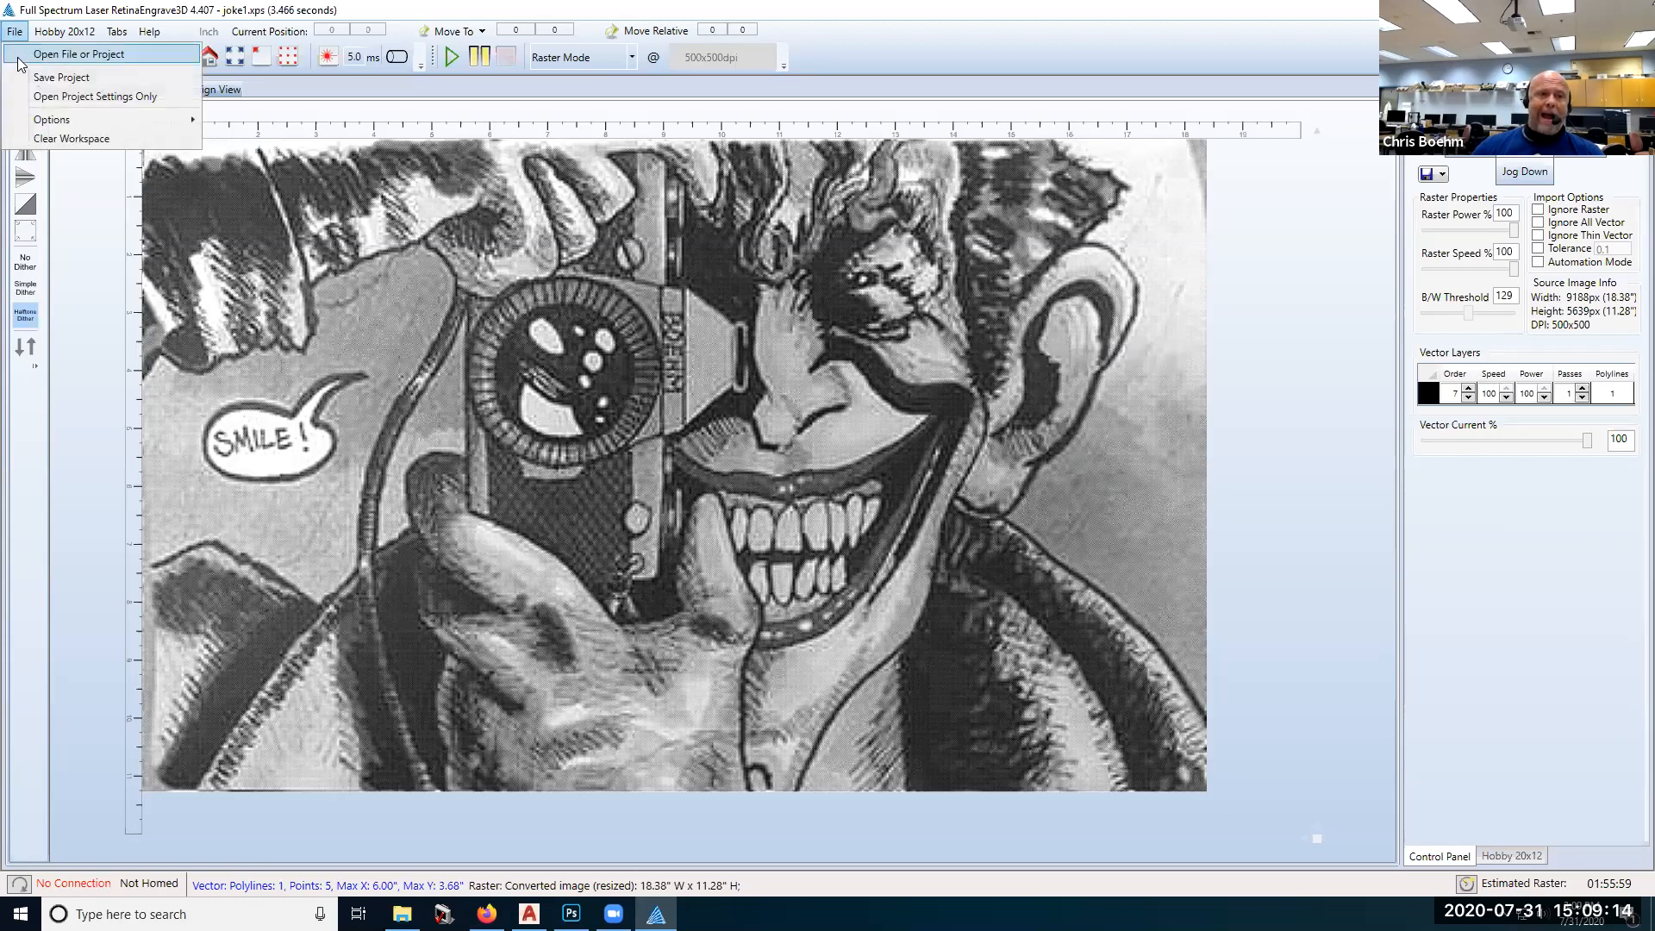
left_click(86, 139)
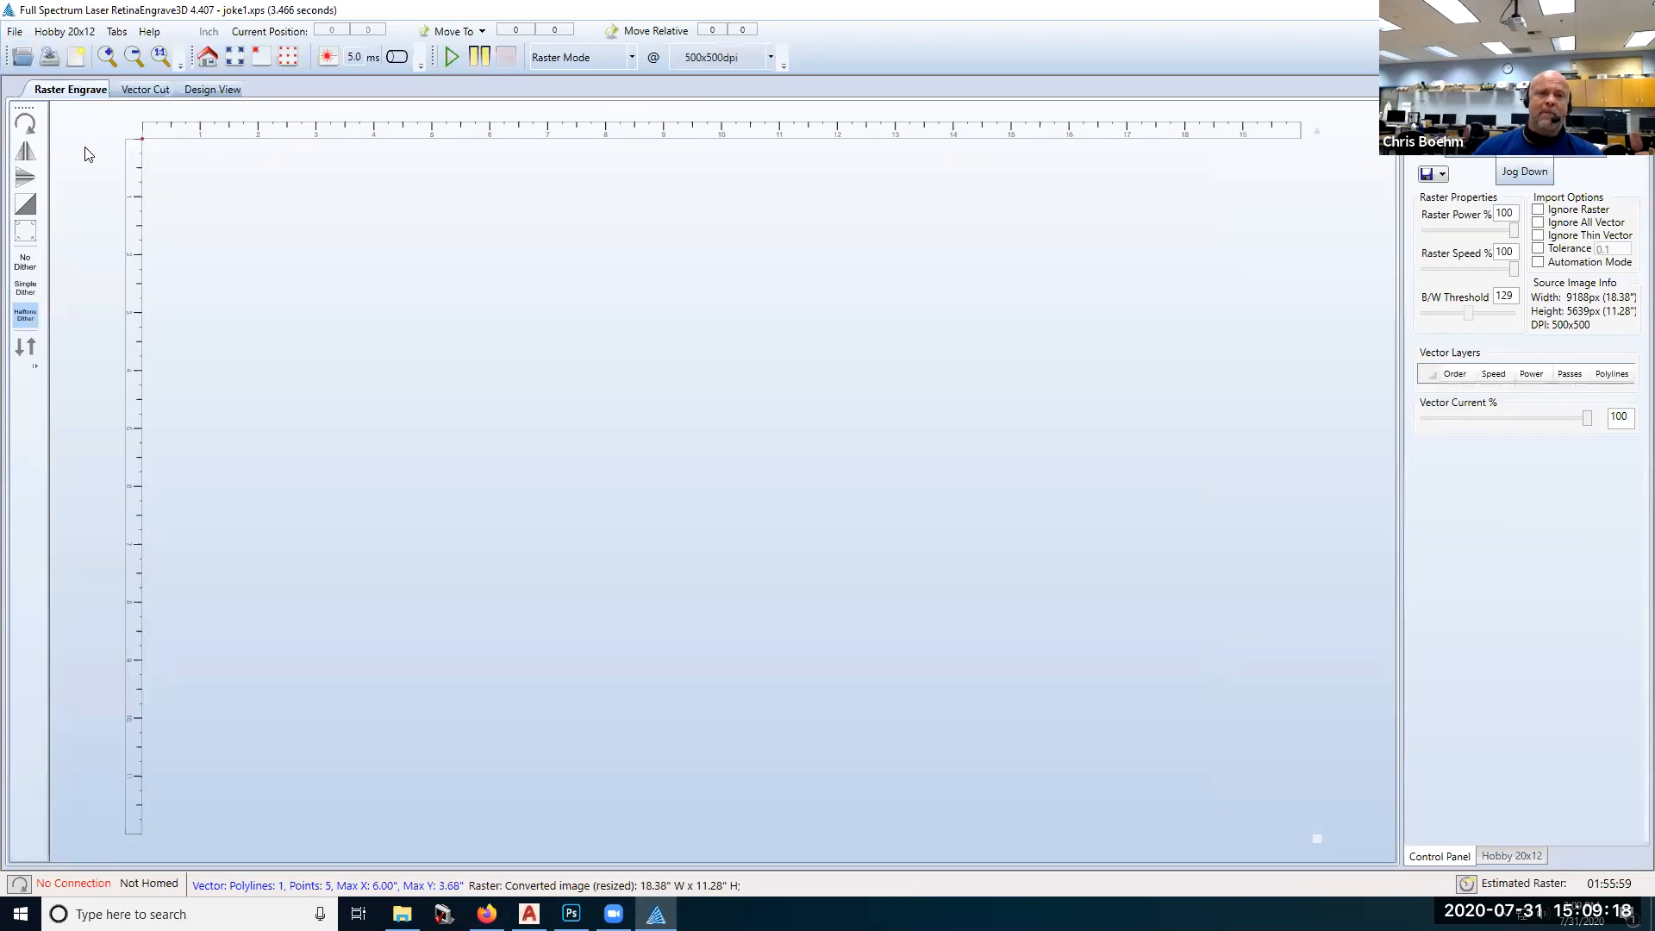
left_click(14, 34)
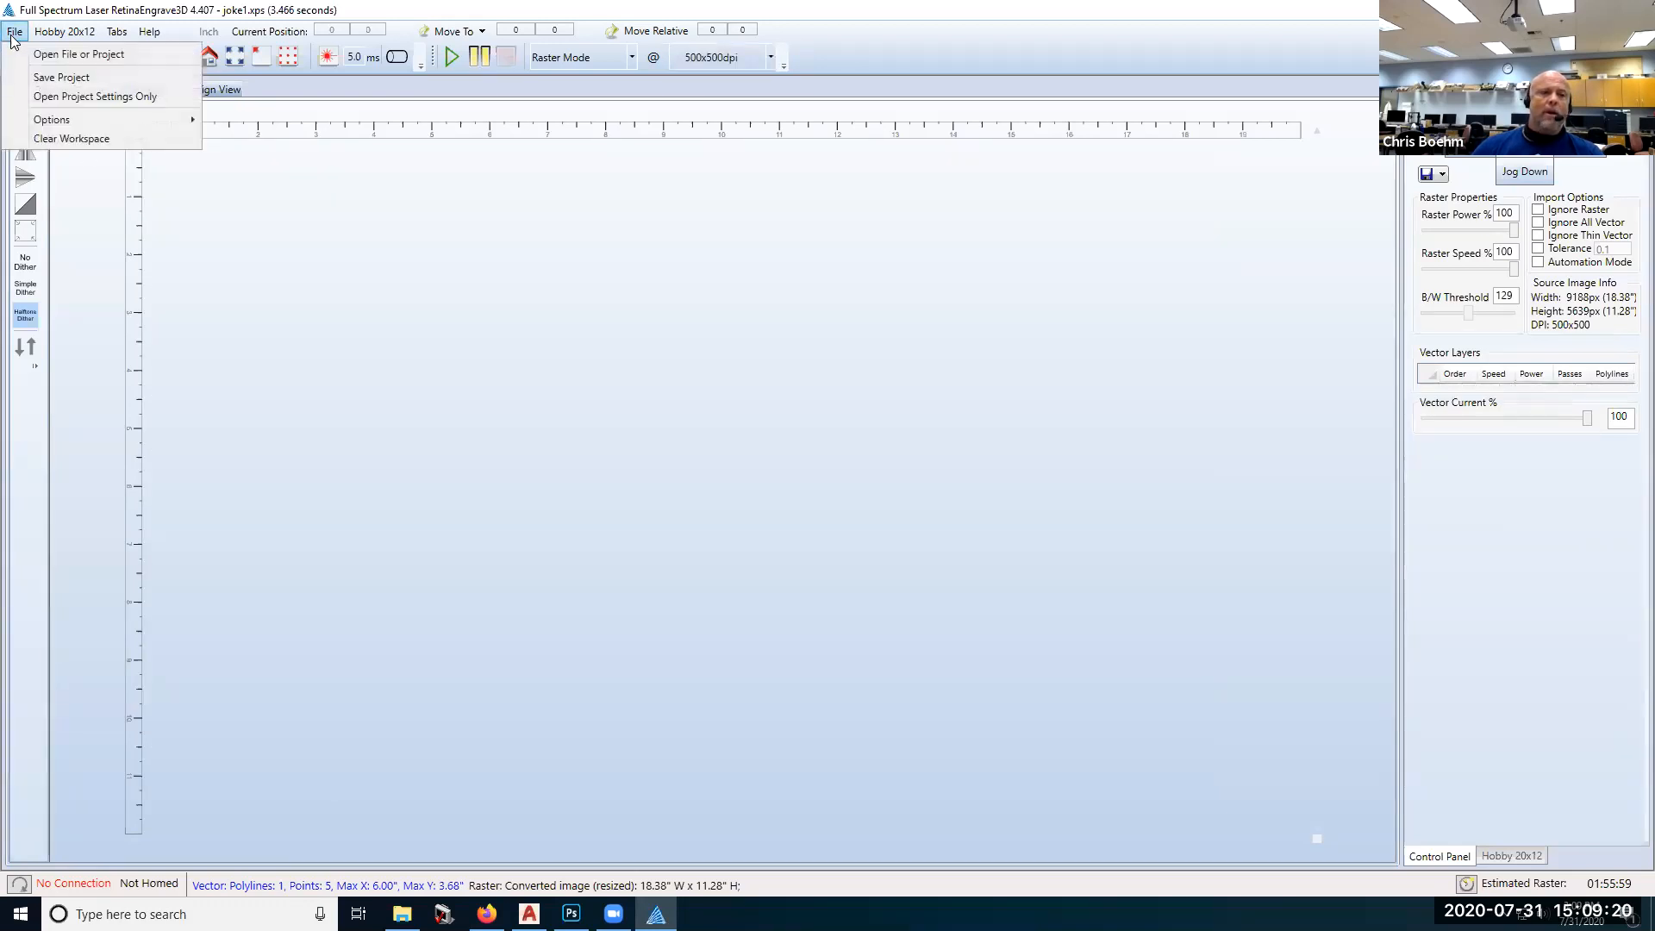
left_click(52, 55)
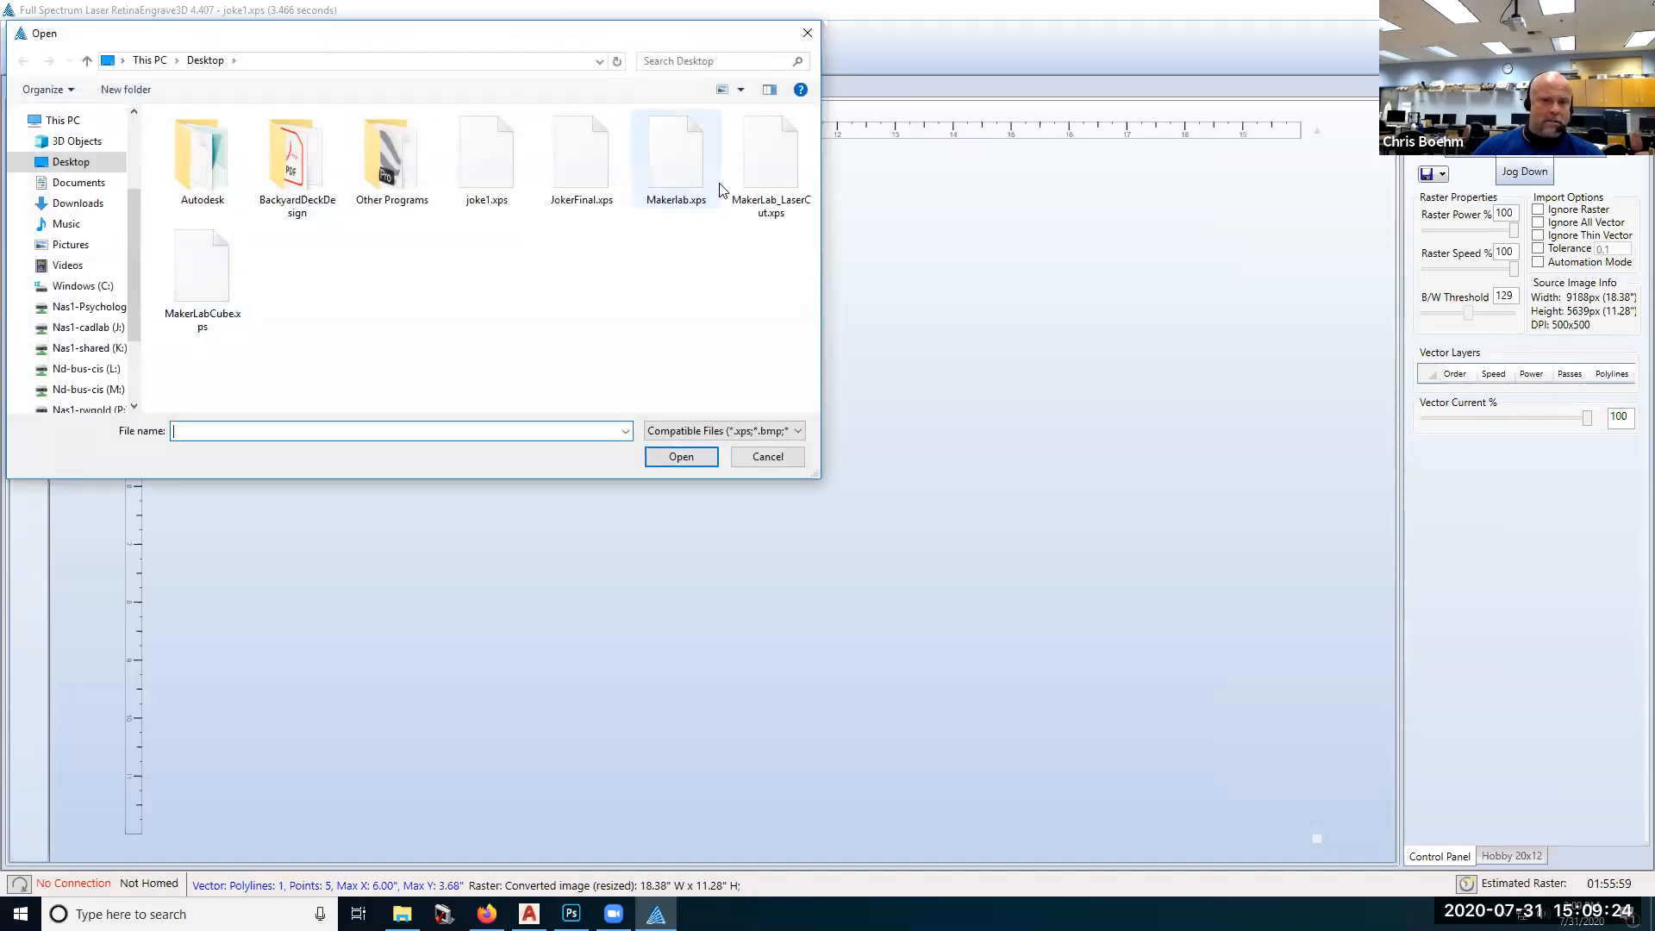
left_click(677, 179)
left_click(687, 462)
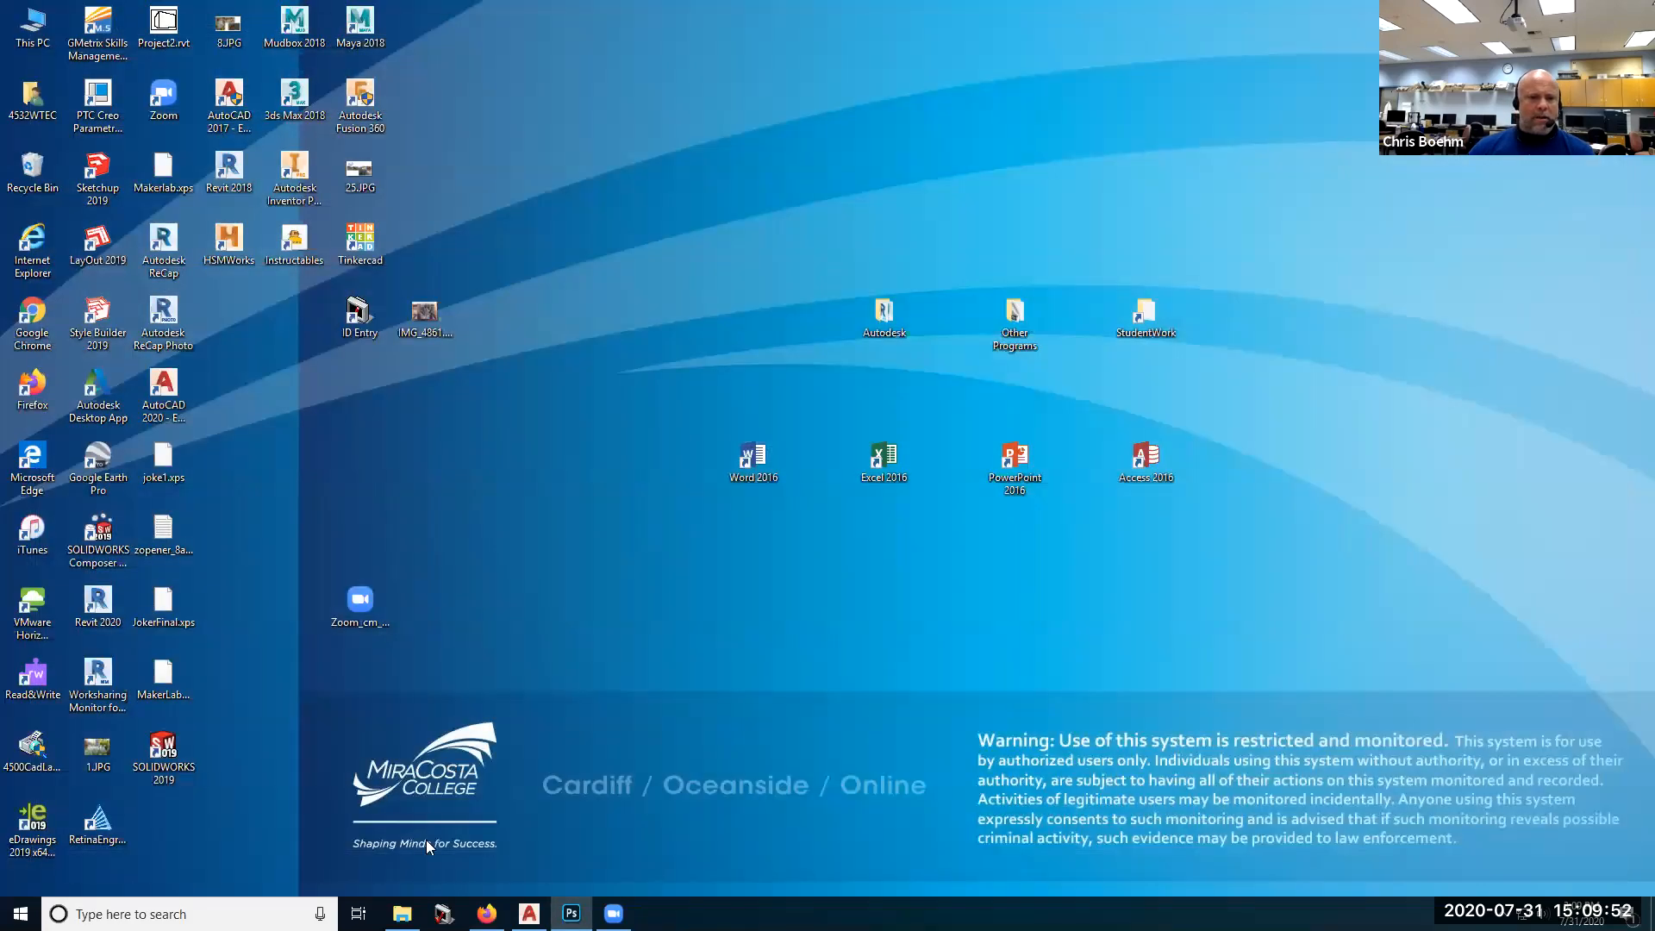
Step: Relaunch RetinaEngrave from the desktop and open the file MakerLabCube.xps
double_click(125, 833)
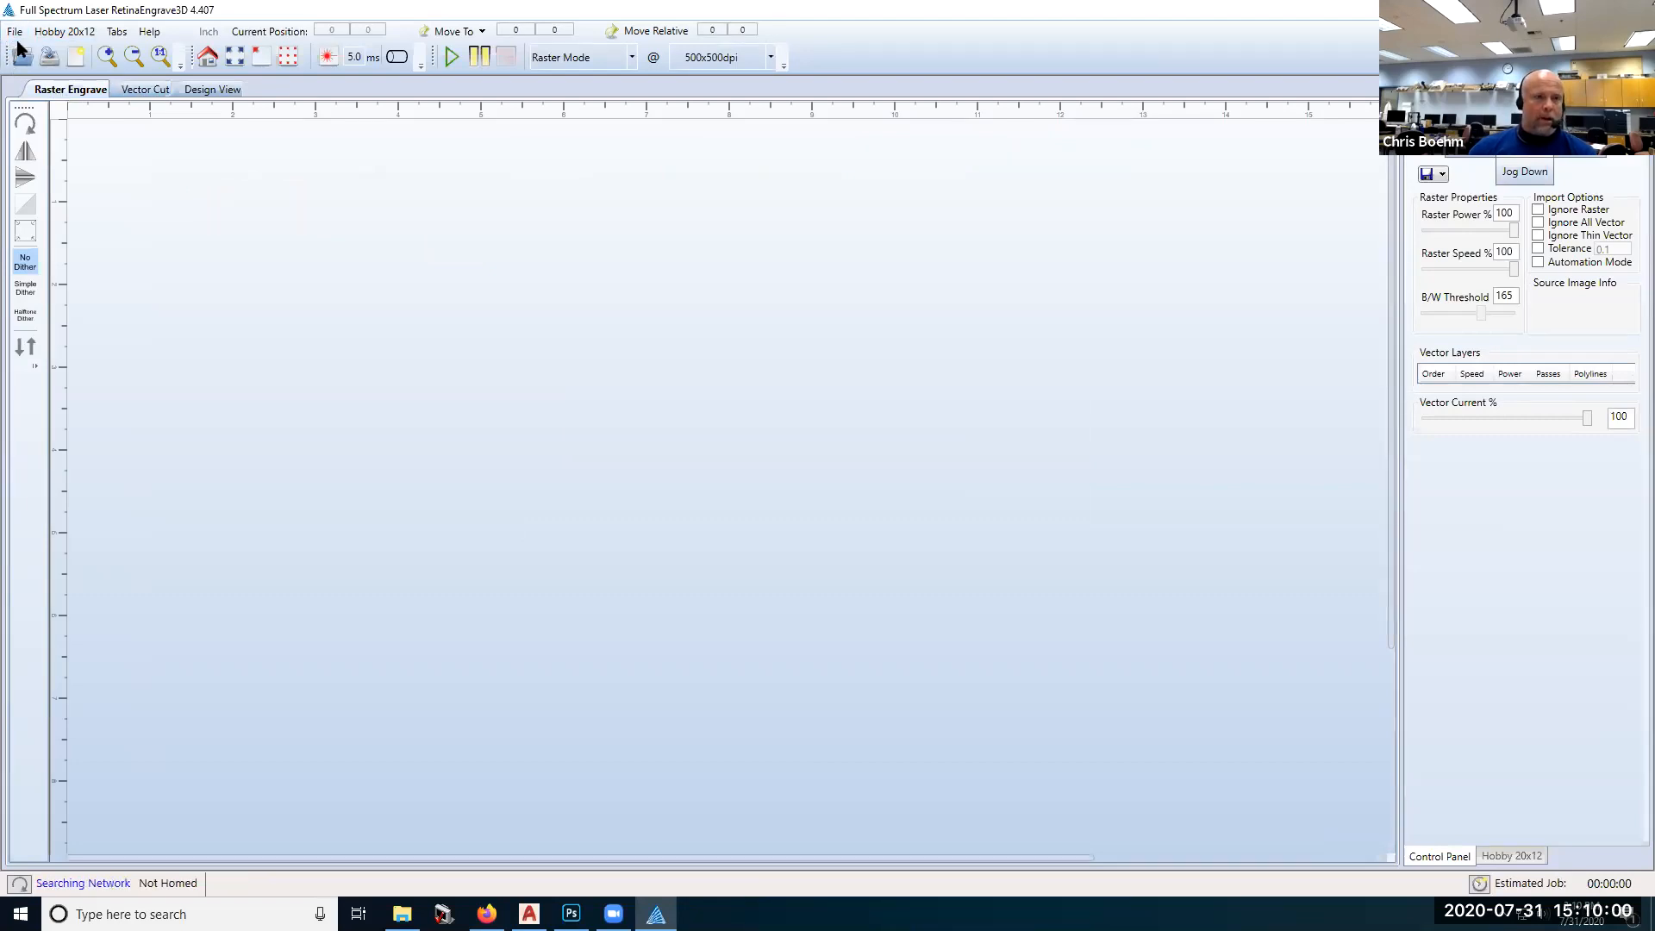
left_click(17, 34)
left_click(54, 54)
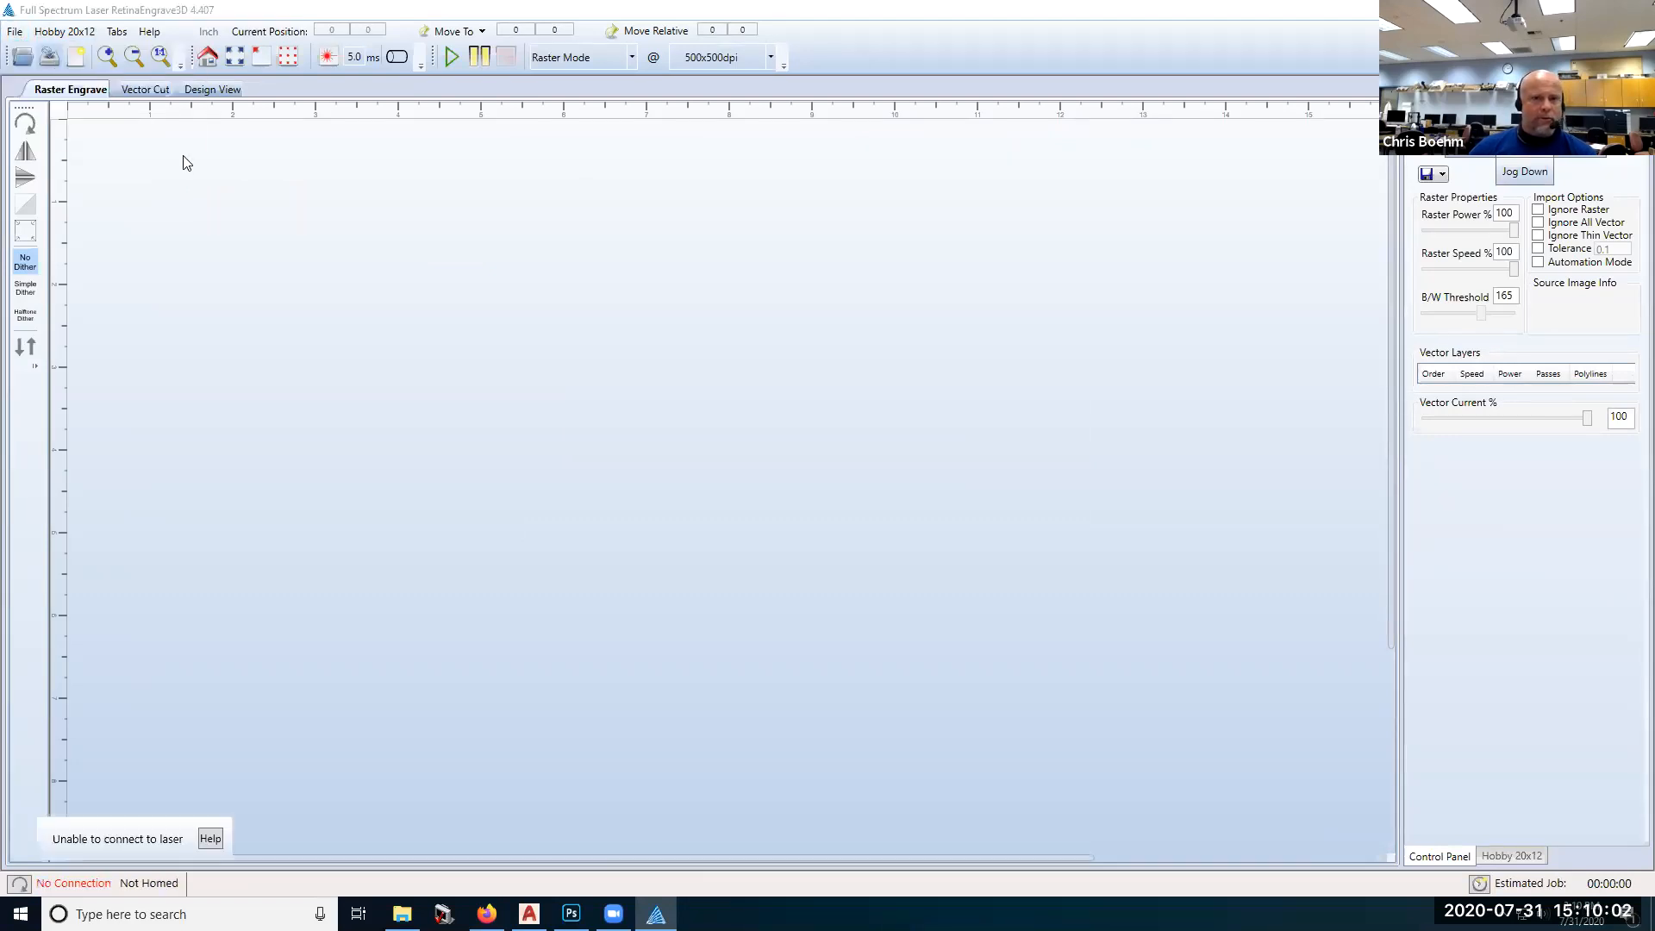
left_click(240, 321)
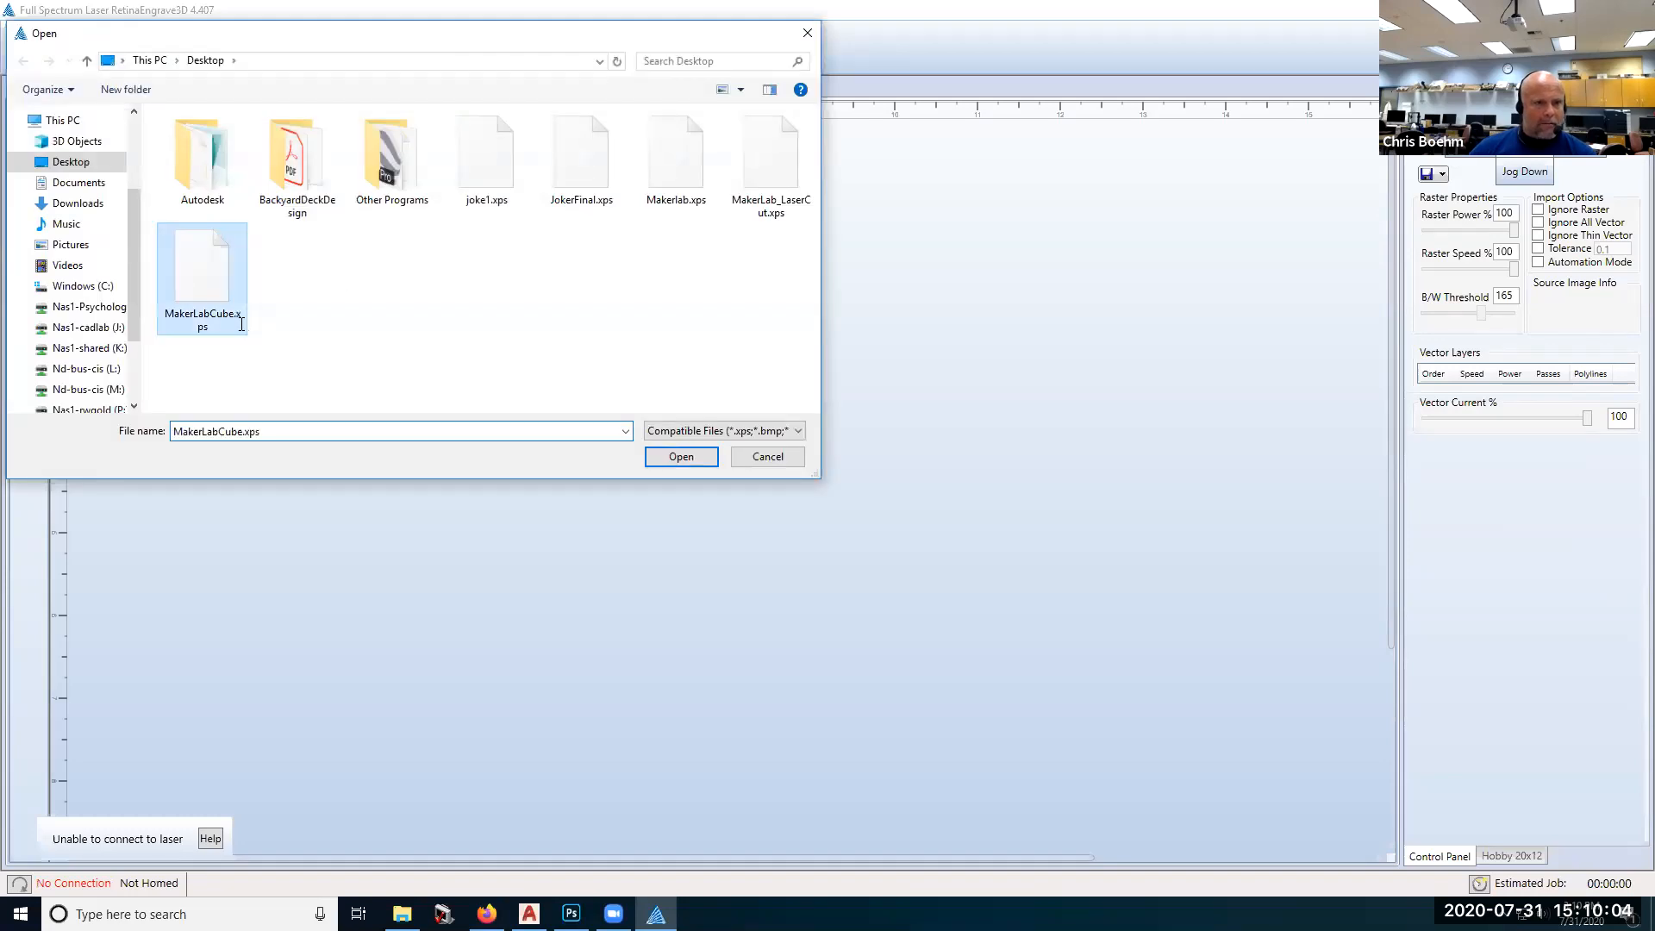
left_click(680, 460)
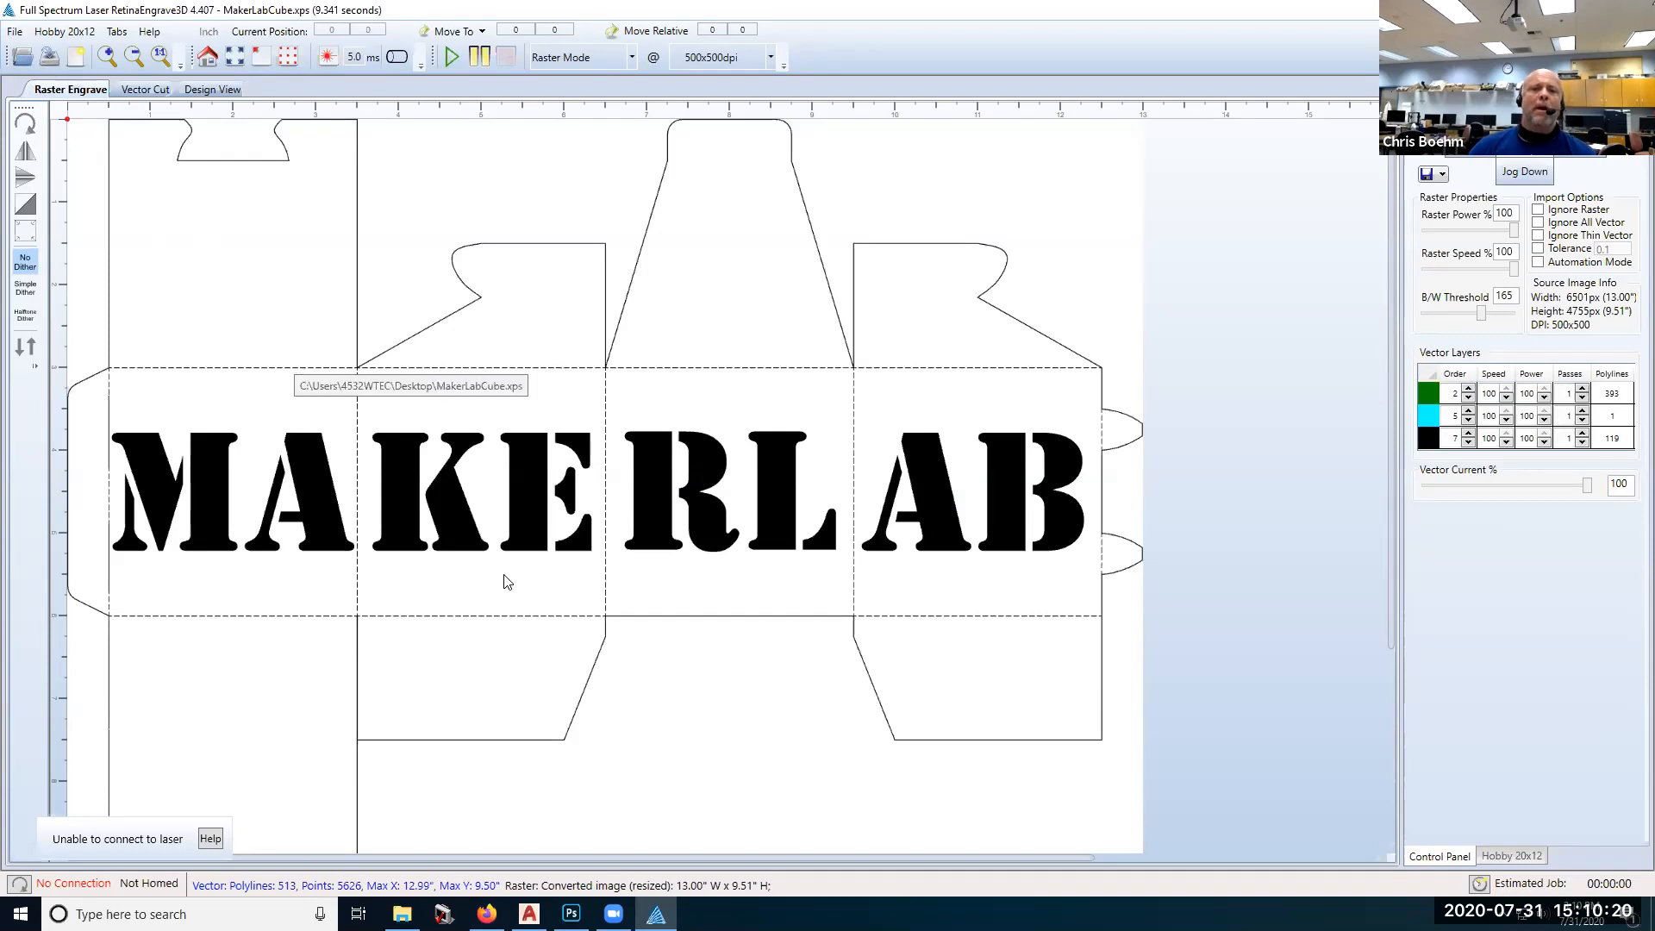
Step: Examine the whole cube layout in Raster Engrave and its coloured cut and fold lines in Vector Cut
scroll(507, 583, "down", 1)
scroll(507, 583, "down", 1)
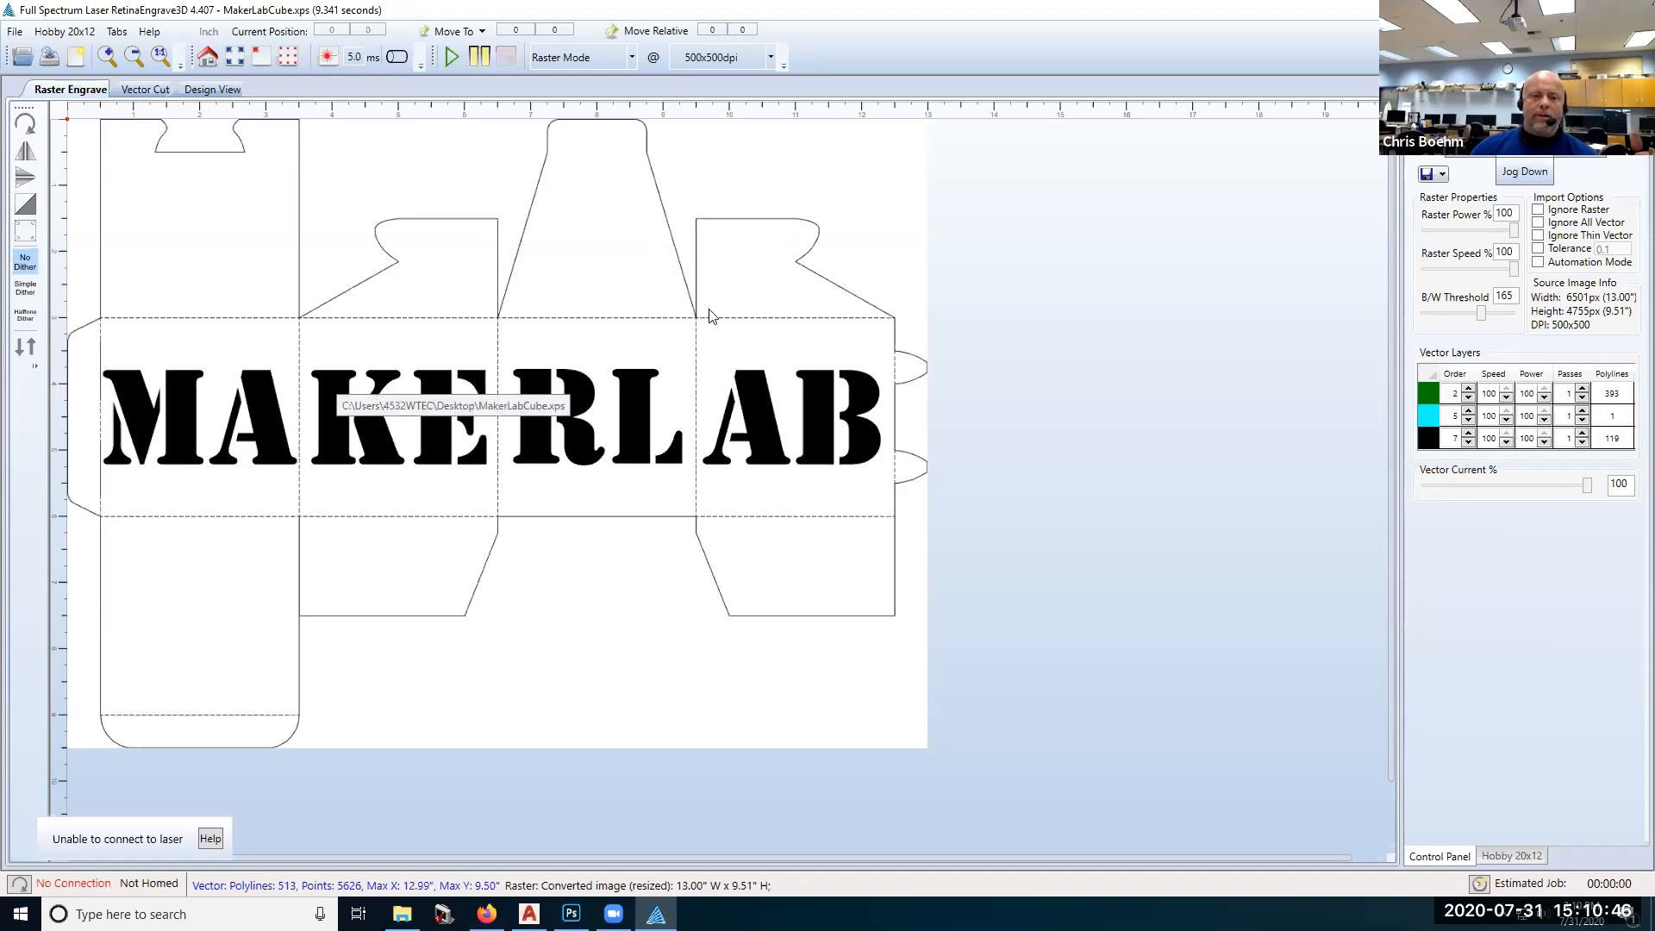
left_click(144, 89)
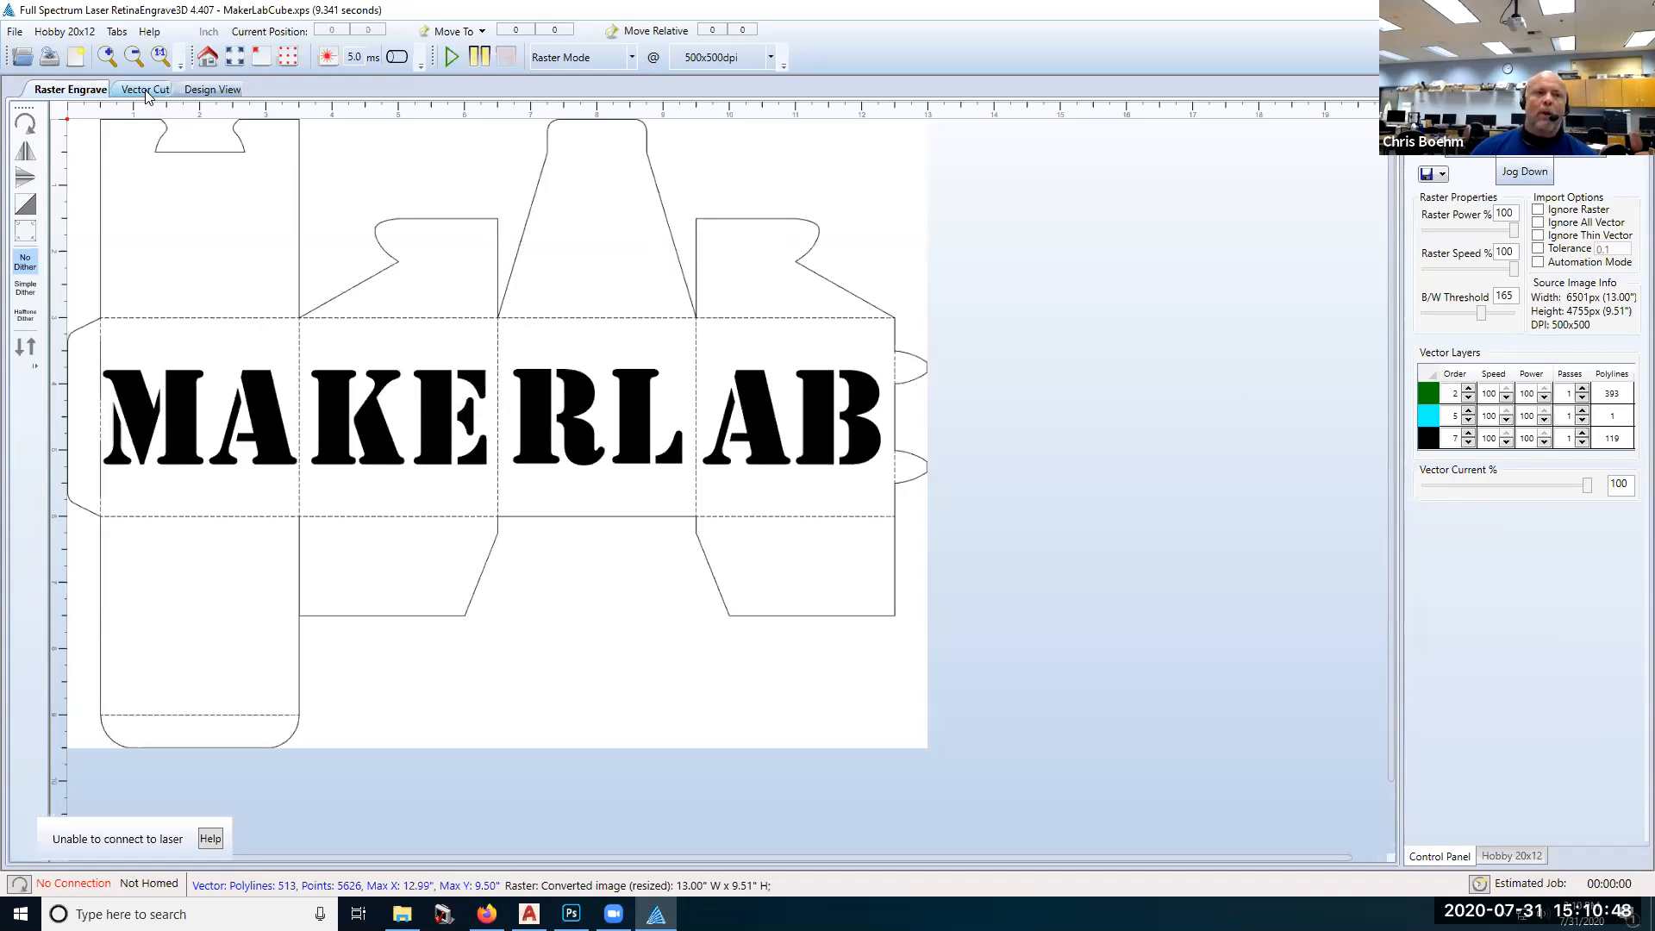
scroll(469, 348, "up", 3)
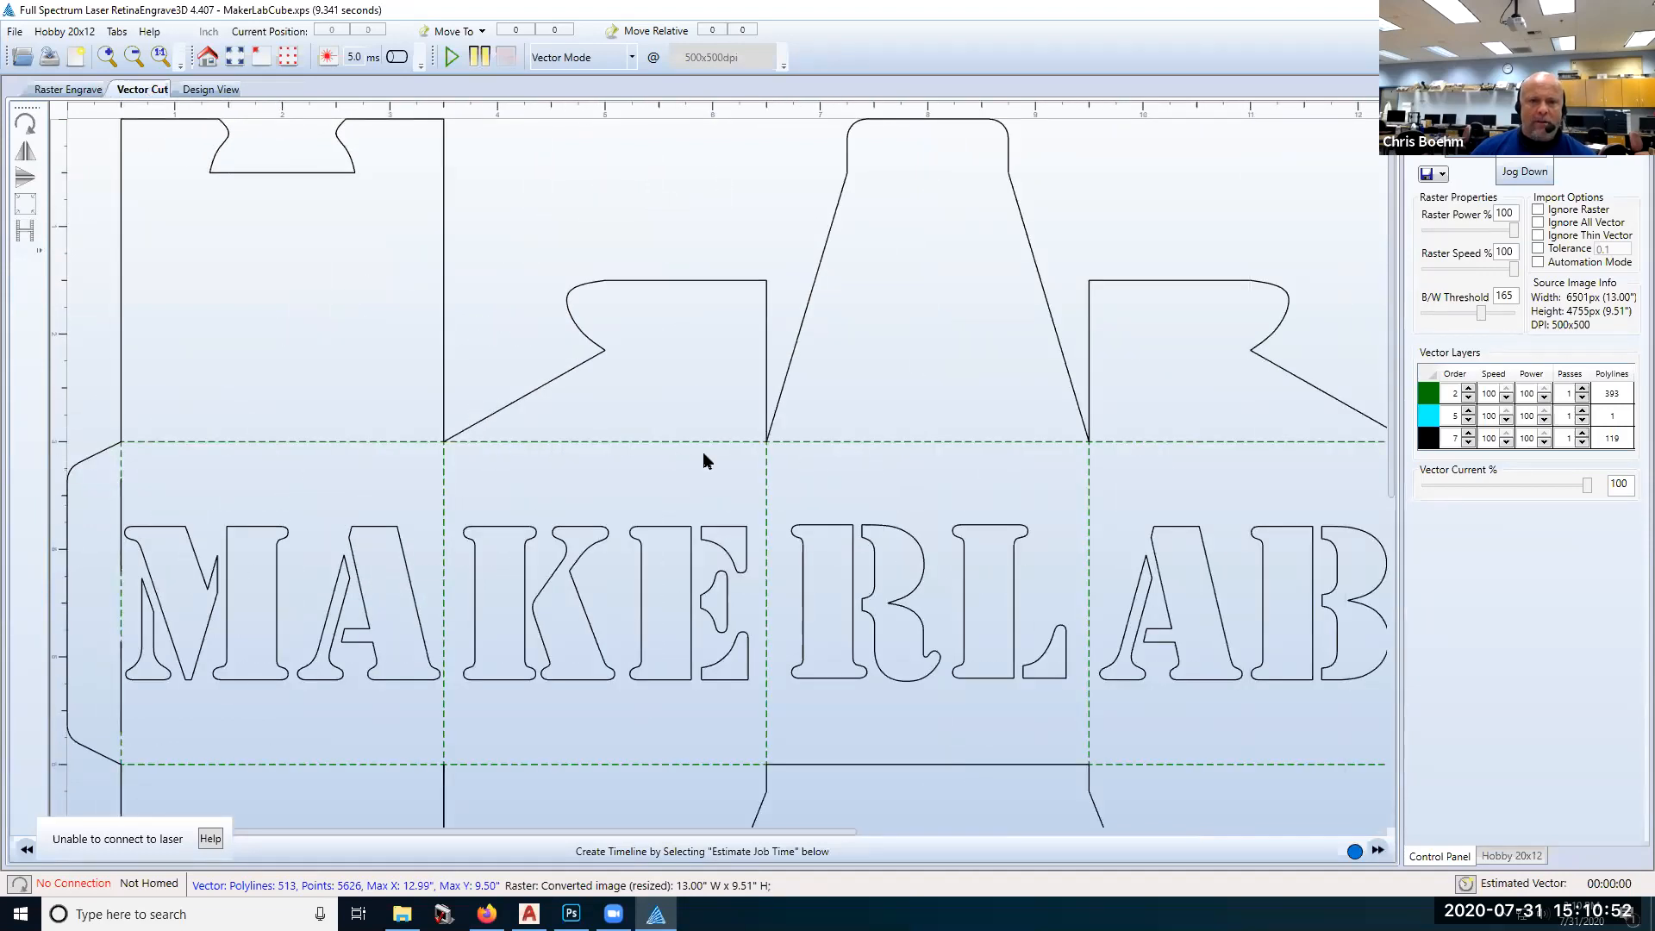
scroll(533, 468, "down", 2)
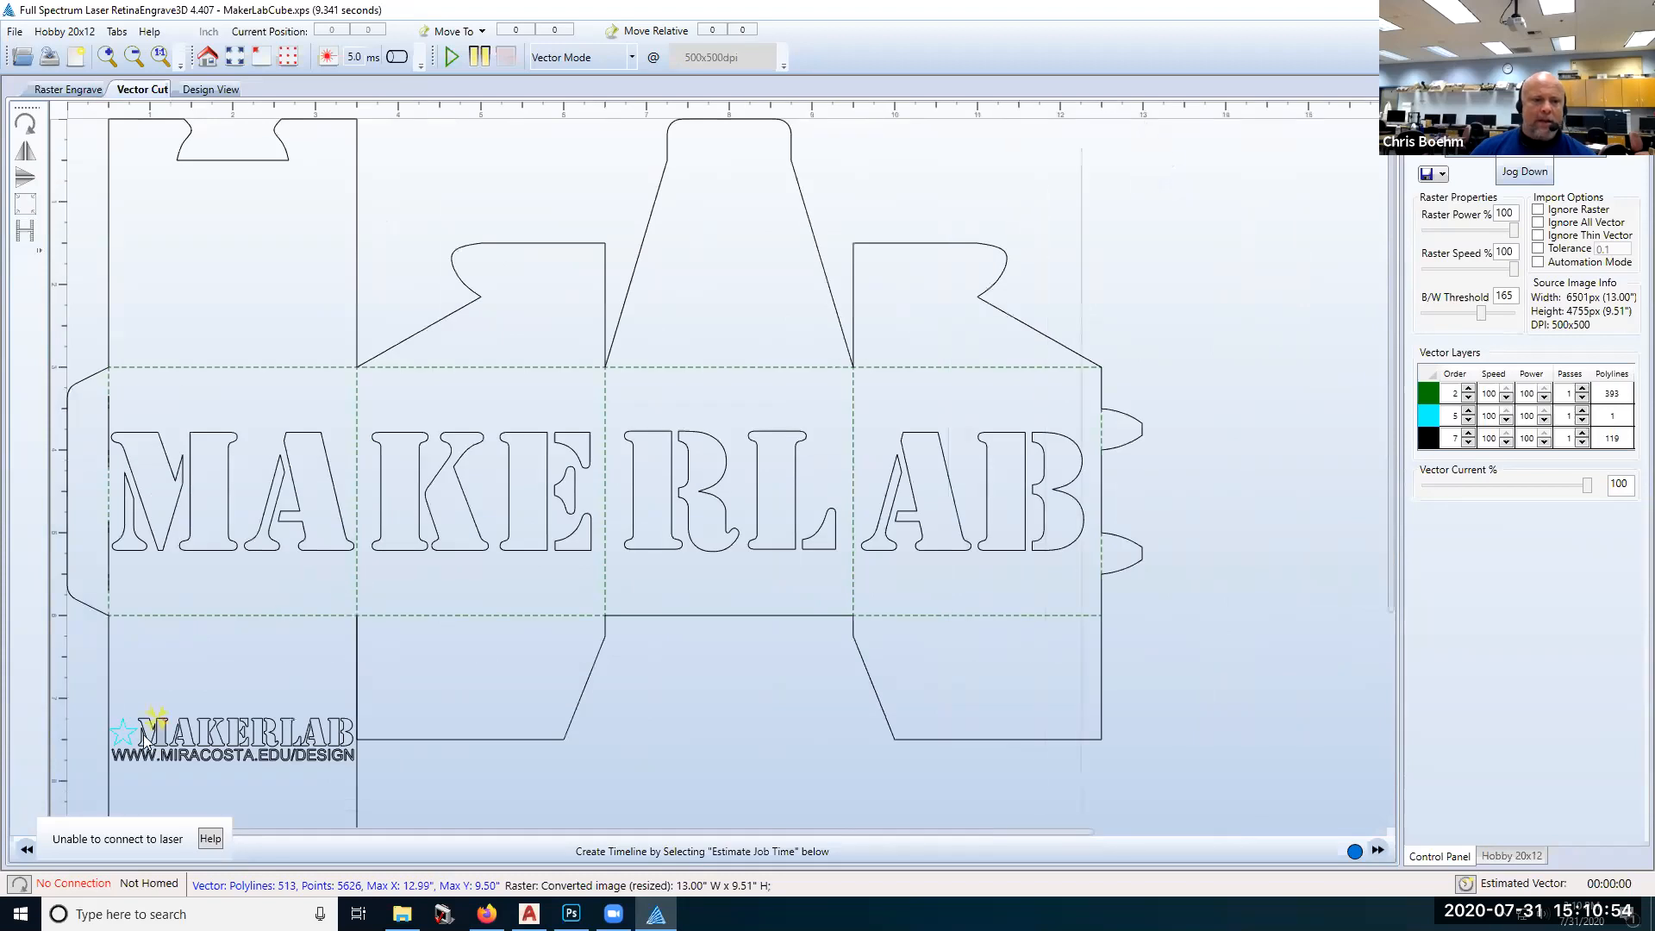
scroll(152, 762, "up", 1)
scroll(164, 729, "down", 1)
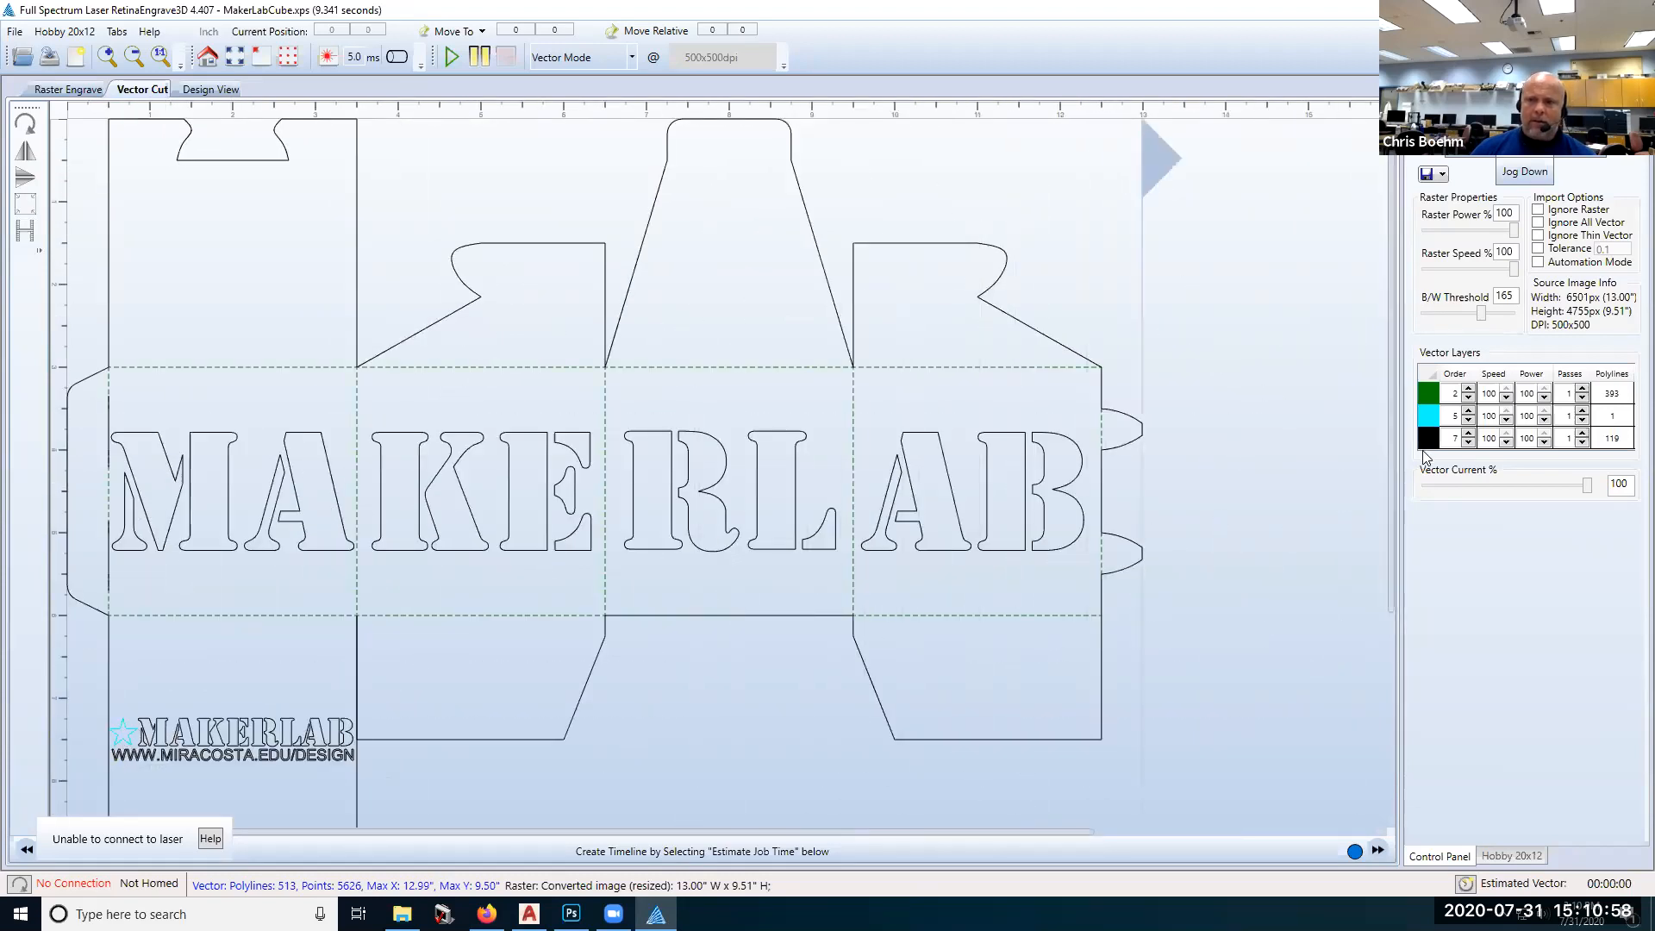
scroll(674, 639, "down", 1)
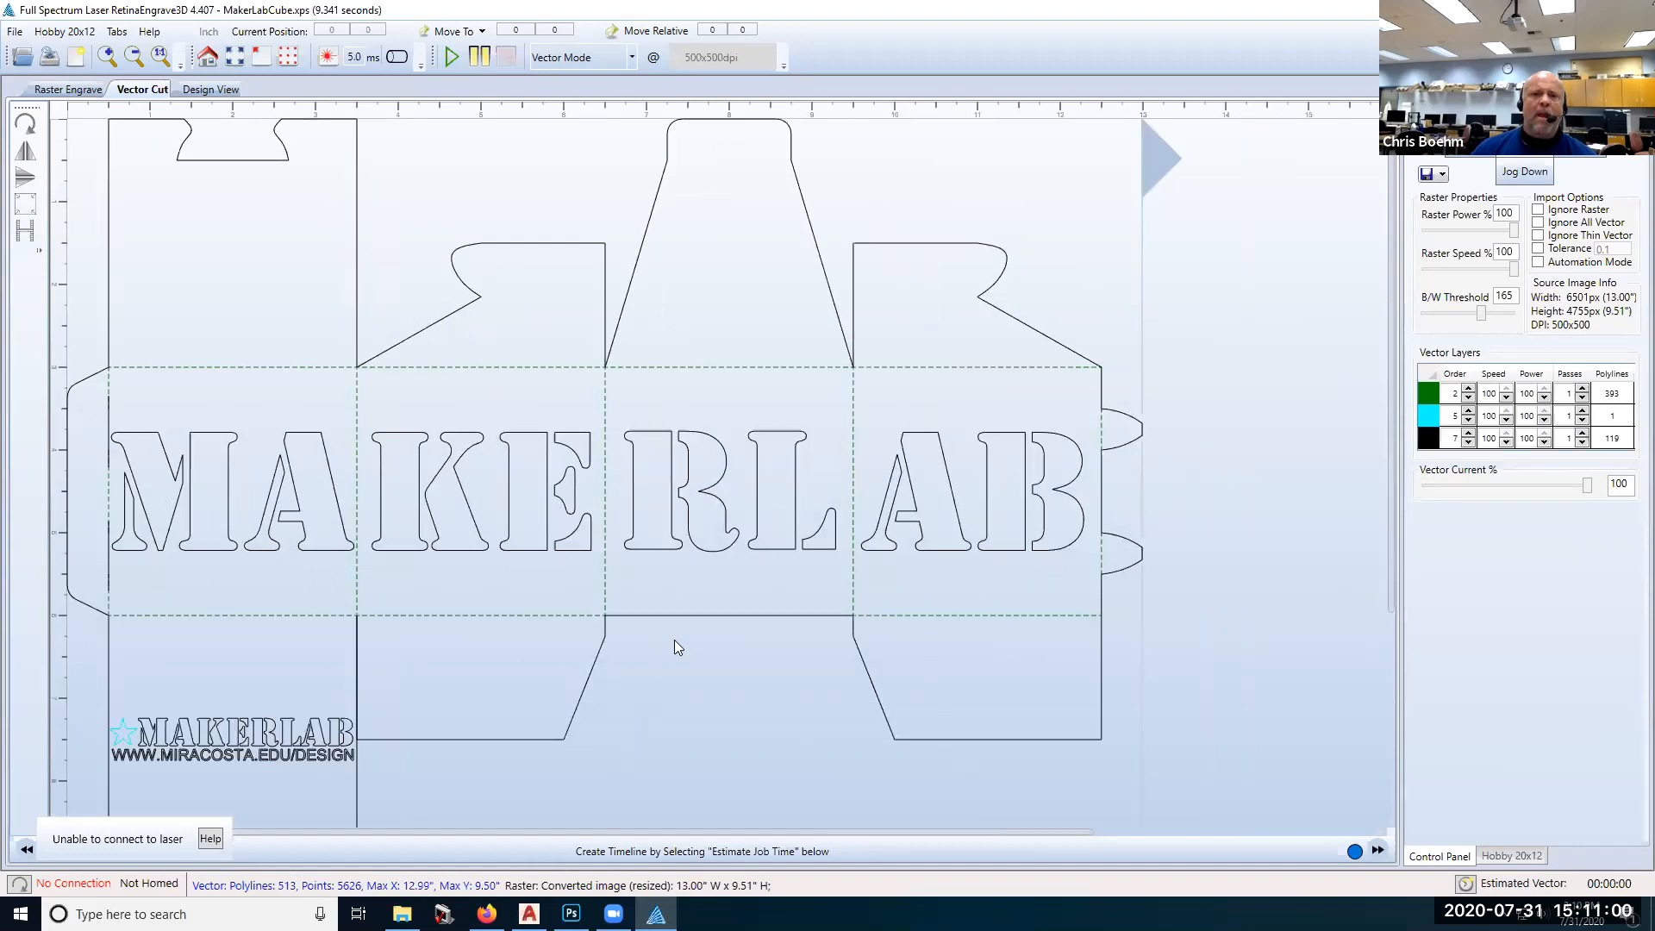
scroll(674, 639, "down", 2)
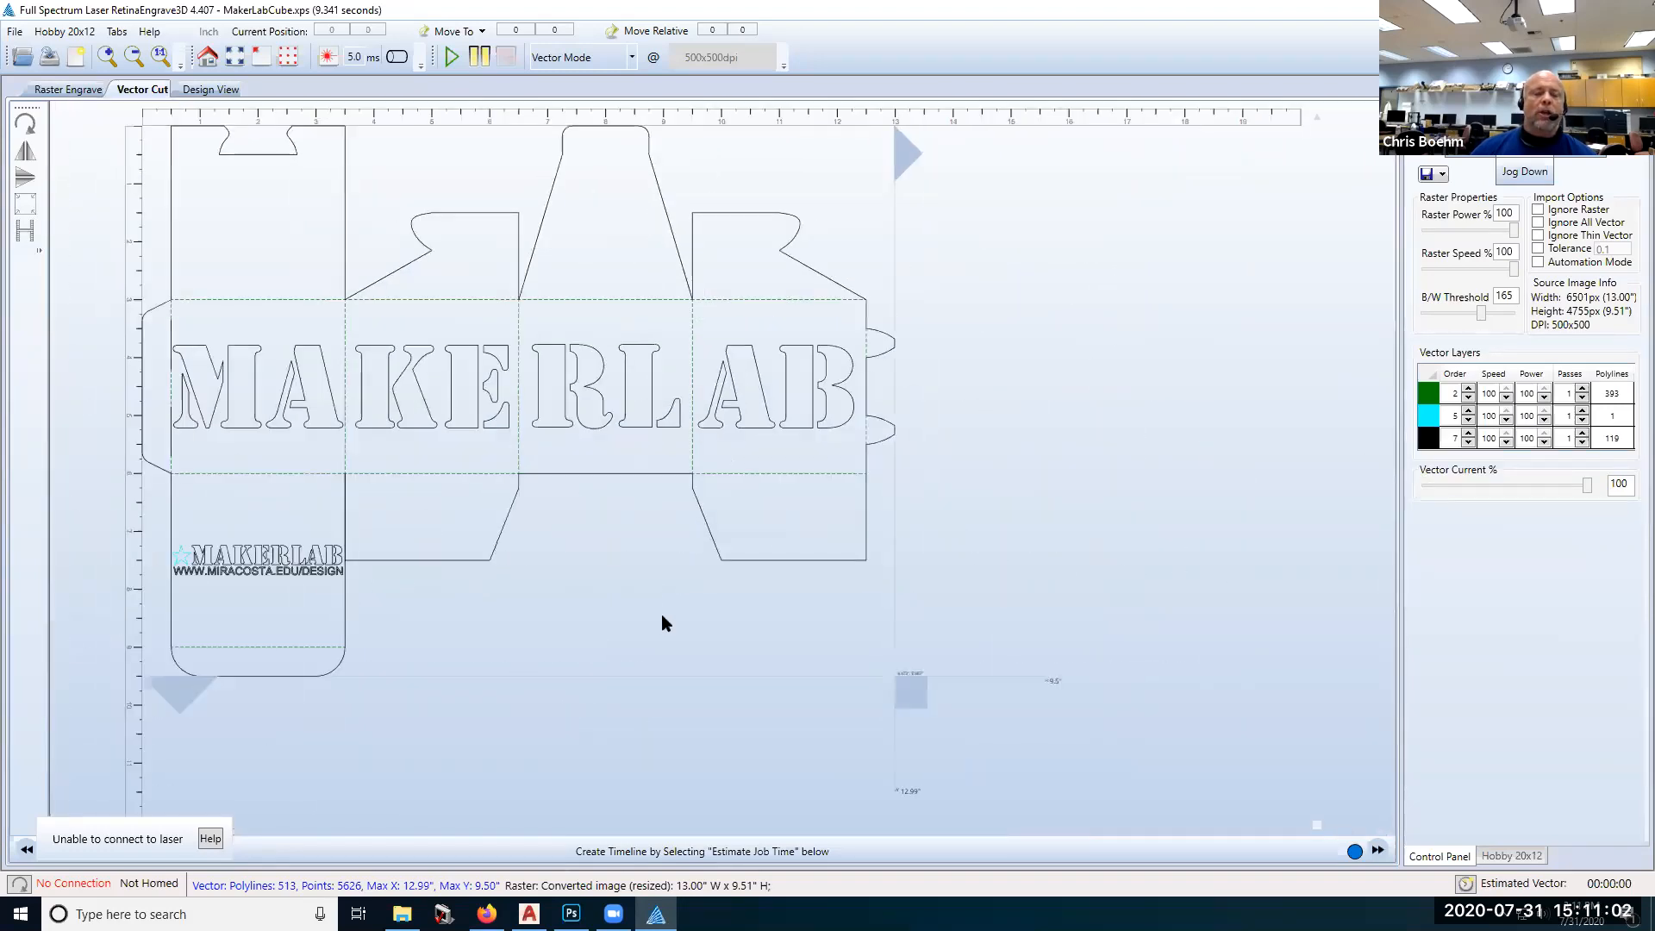
Step: Inspect the large letter outlines, the dashed fold lines and the small MAKERLAB logo with its star and web address
left_click(657, 438)
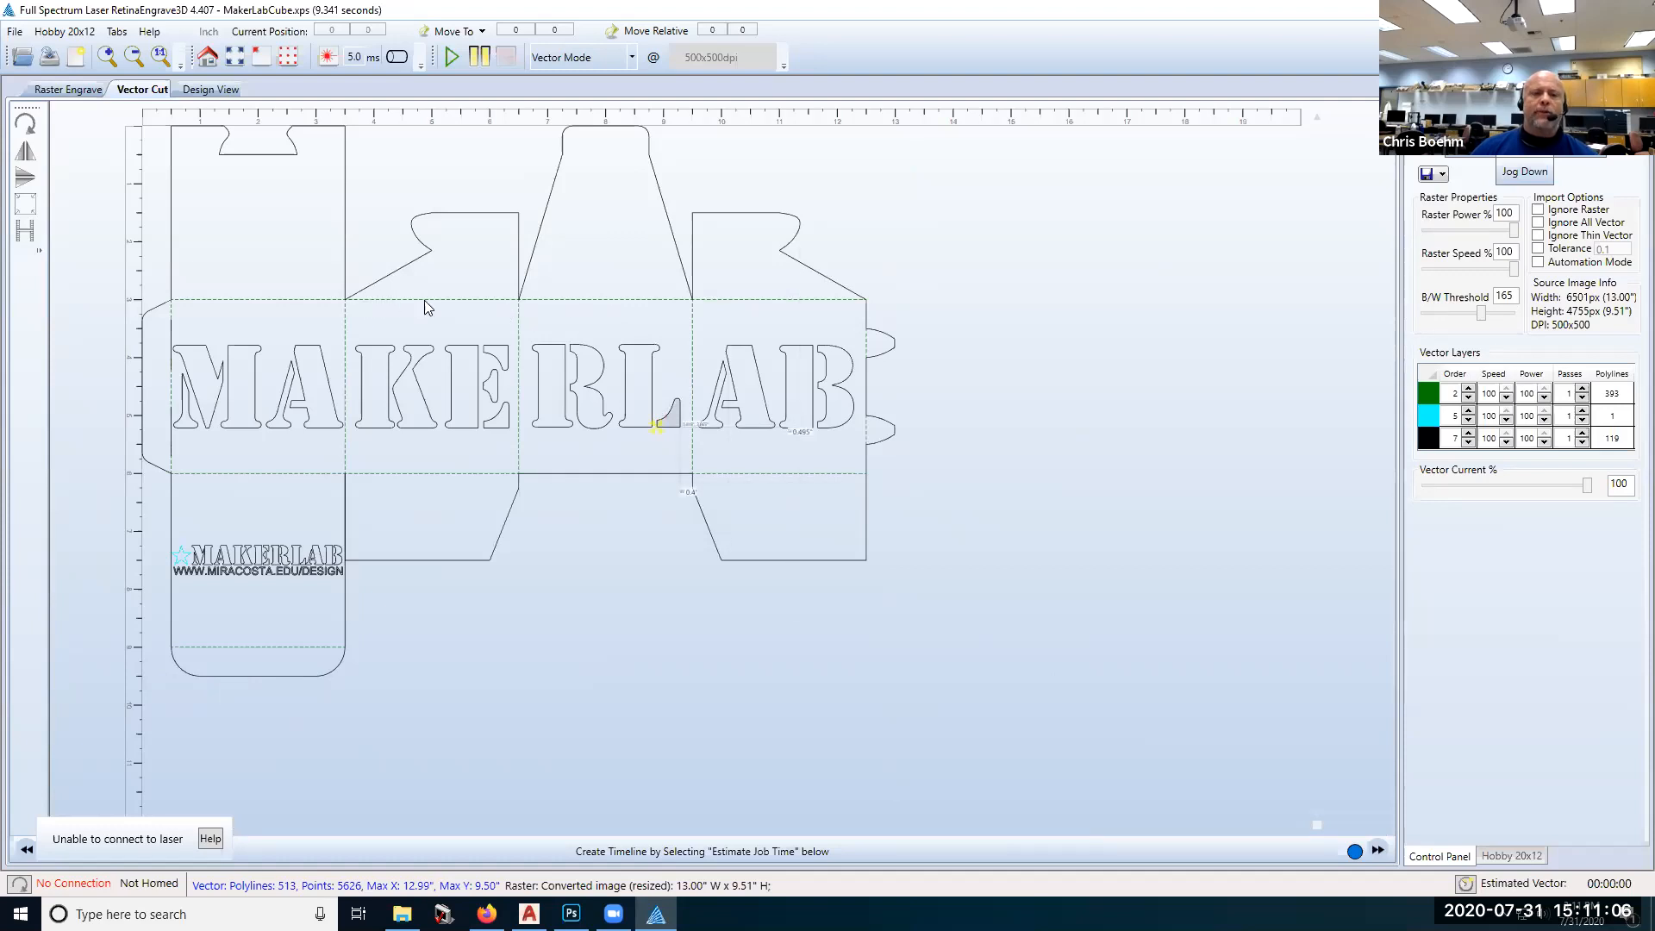
left_click(698, 308)
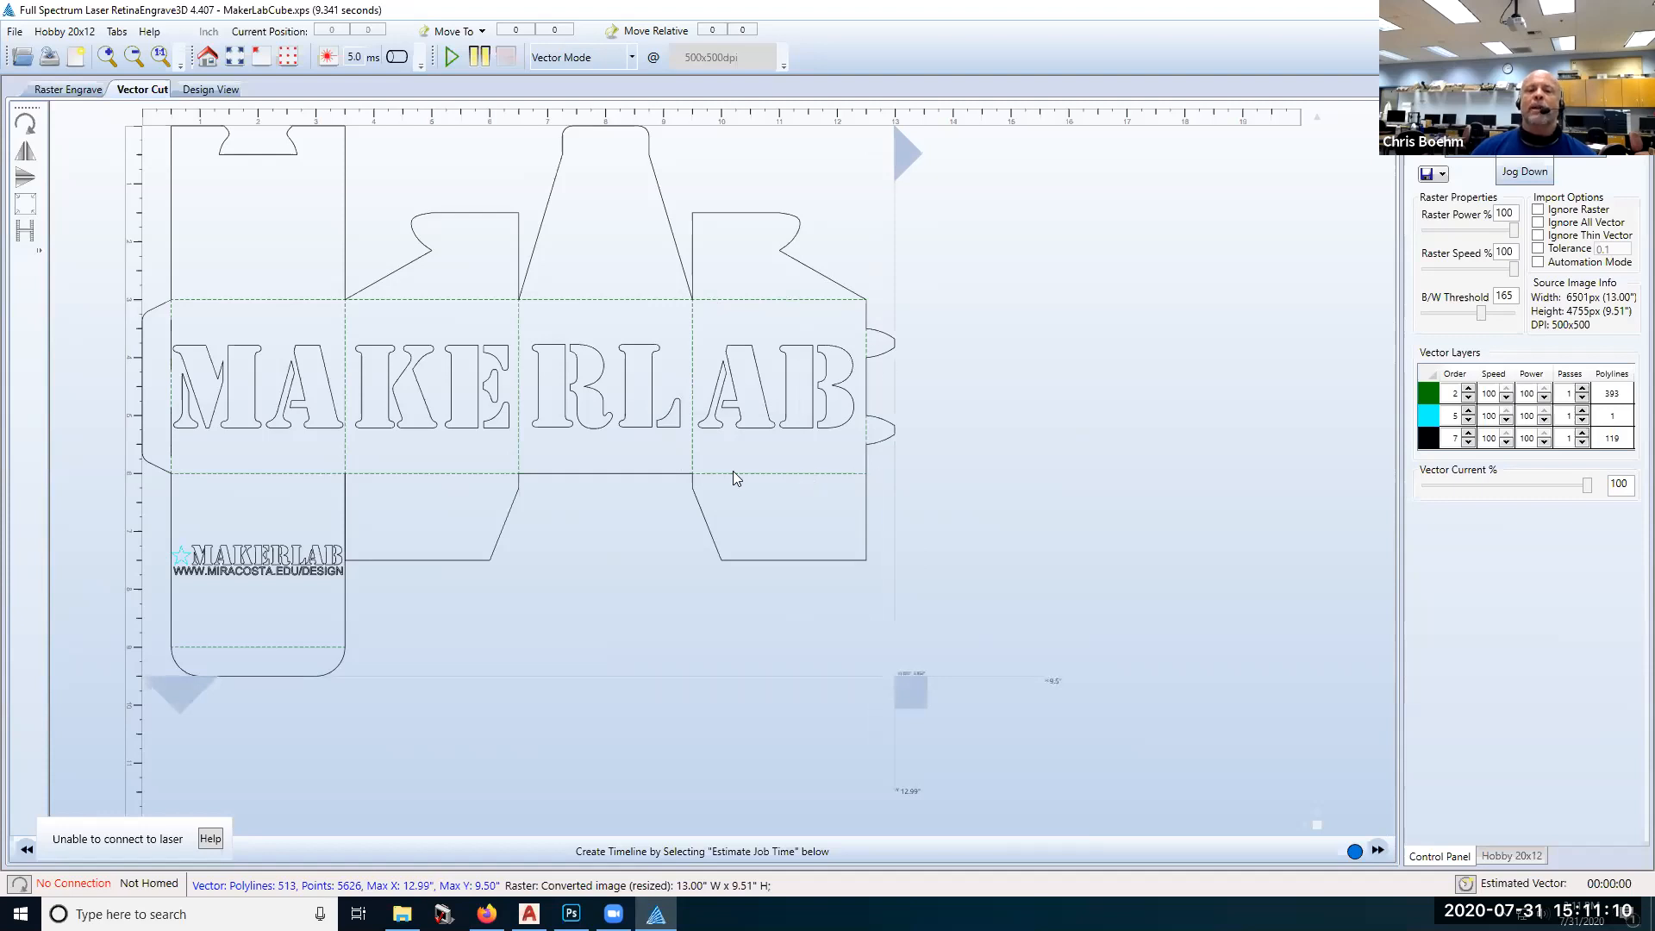
left_click(193, 569)
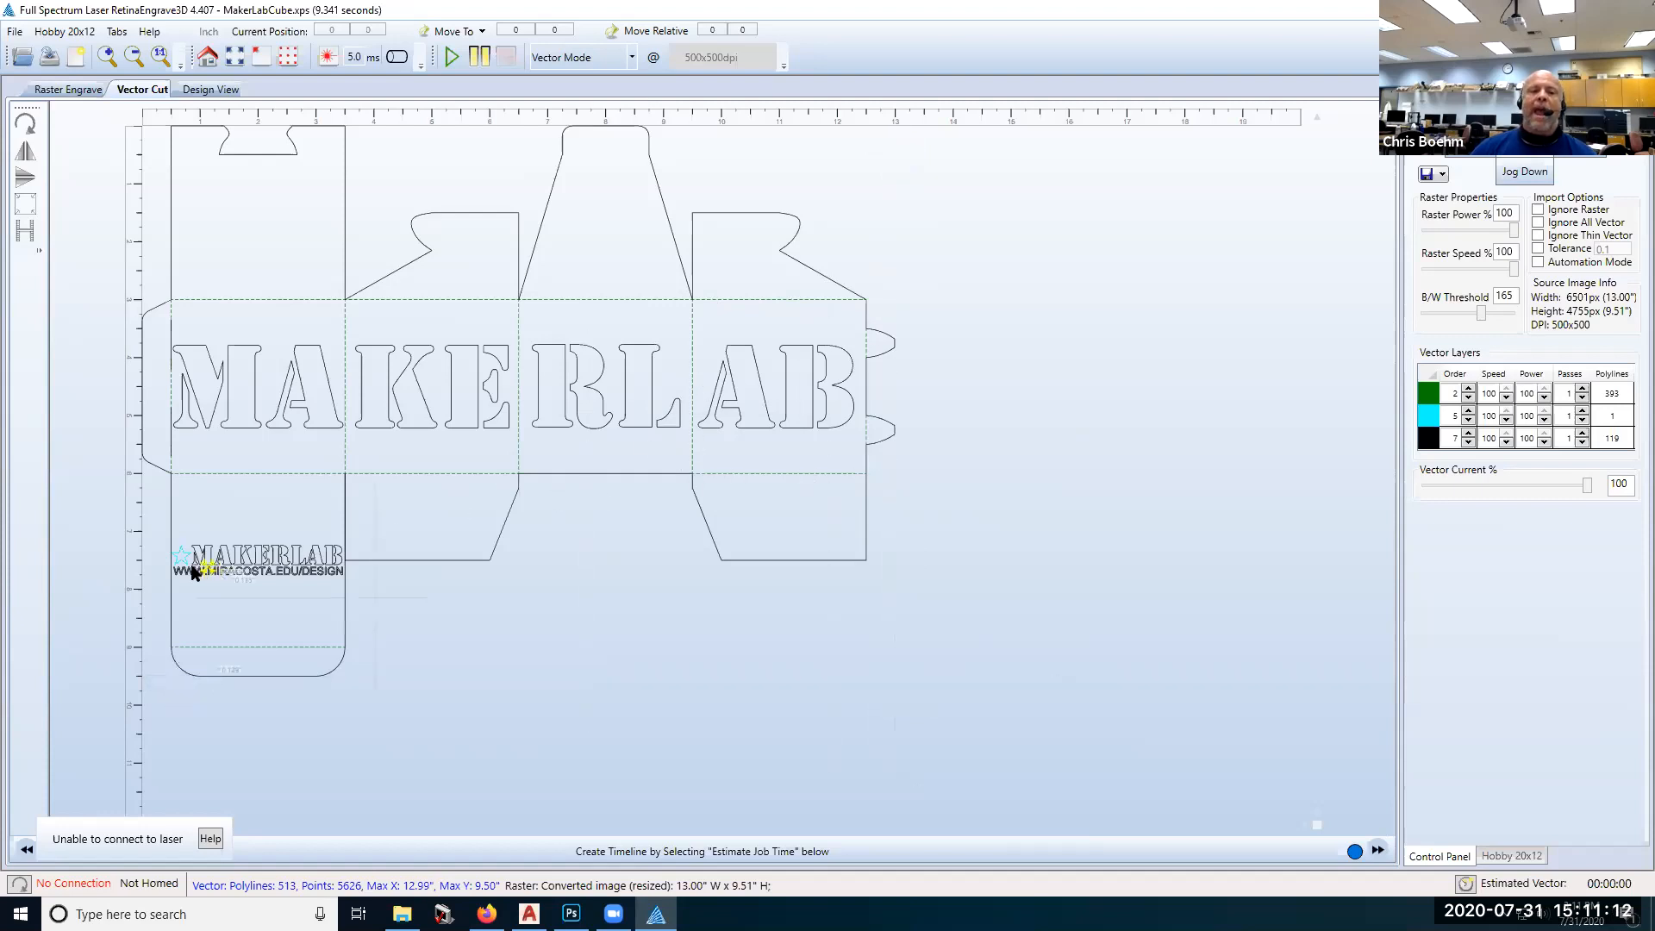
left_click(186, 569)
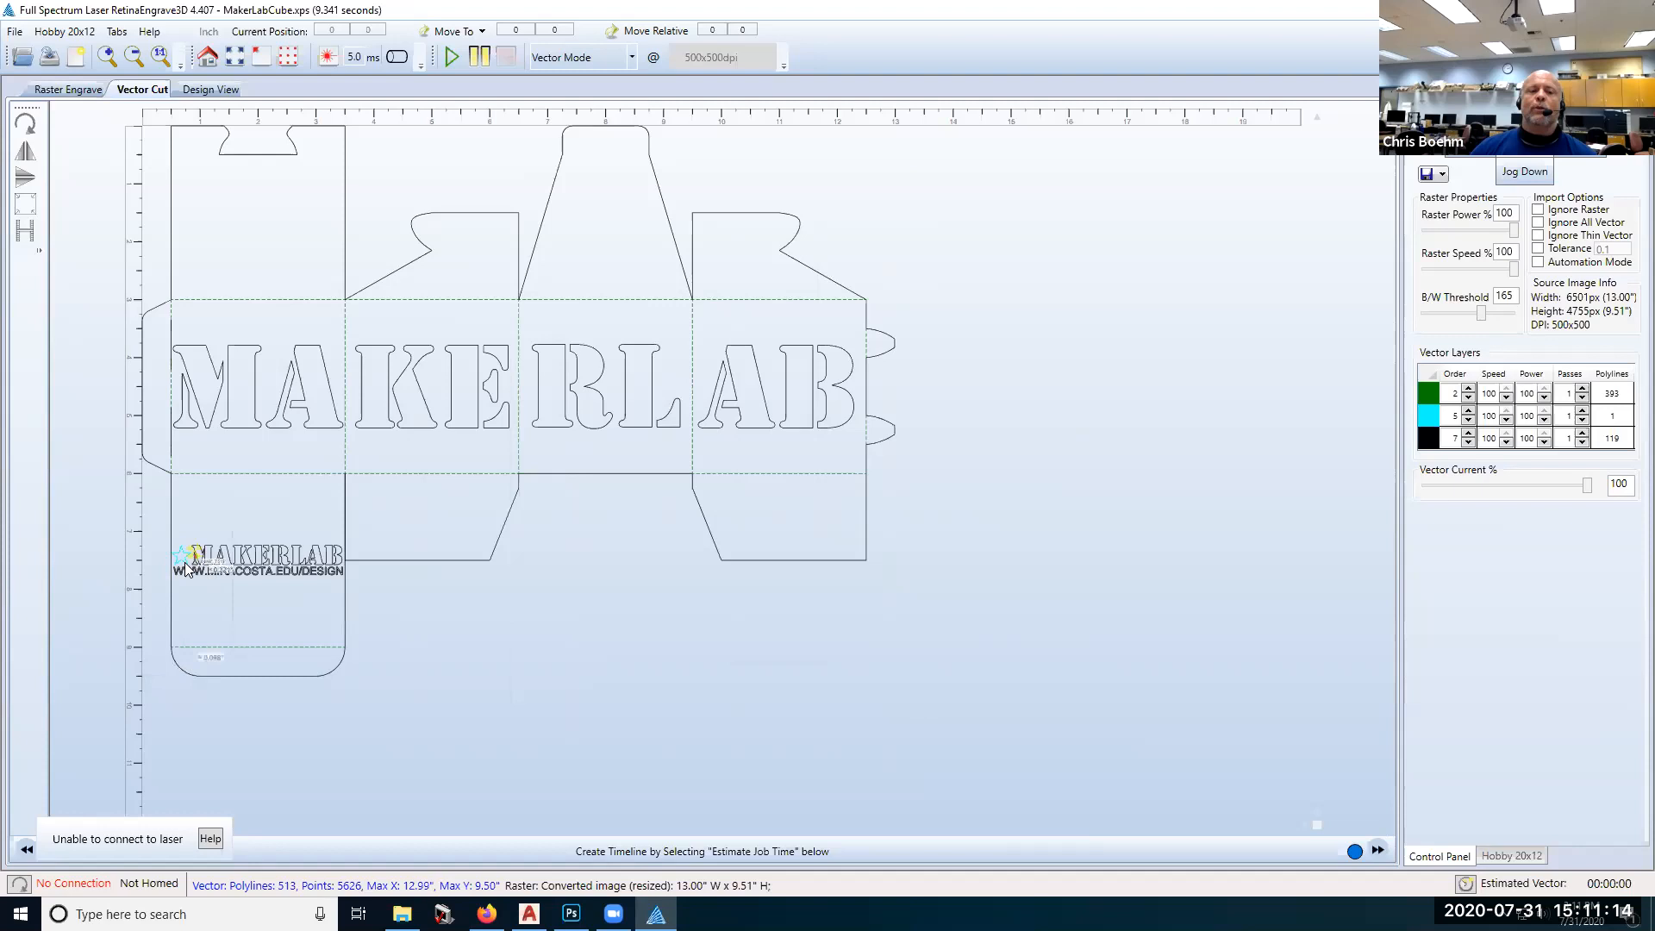
left_click(176, 575)
left_click(184, 564)
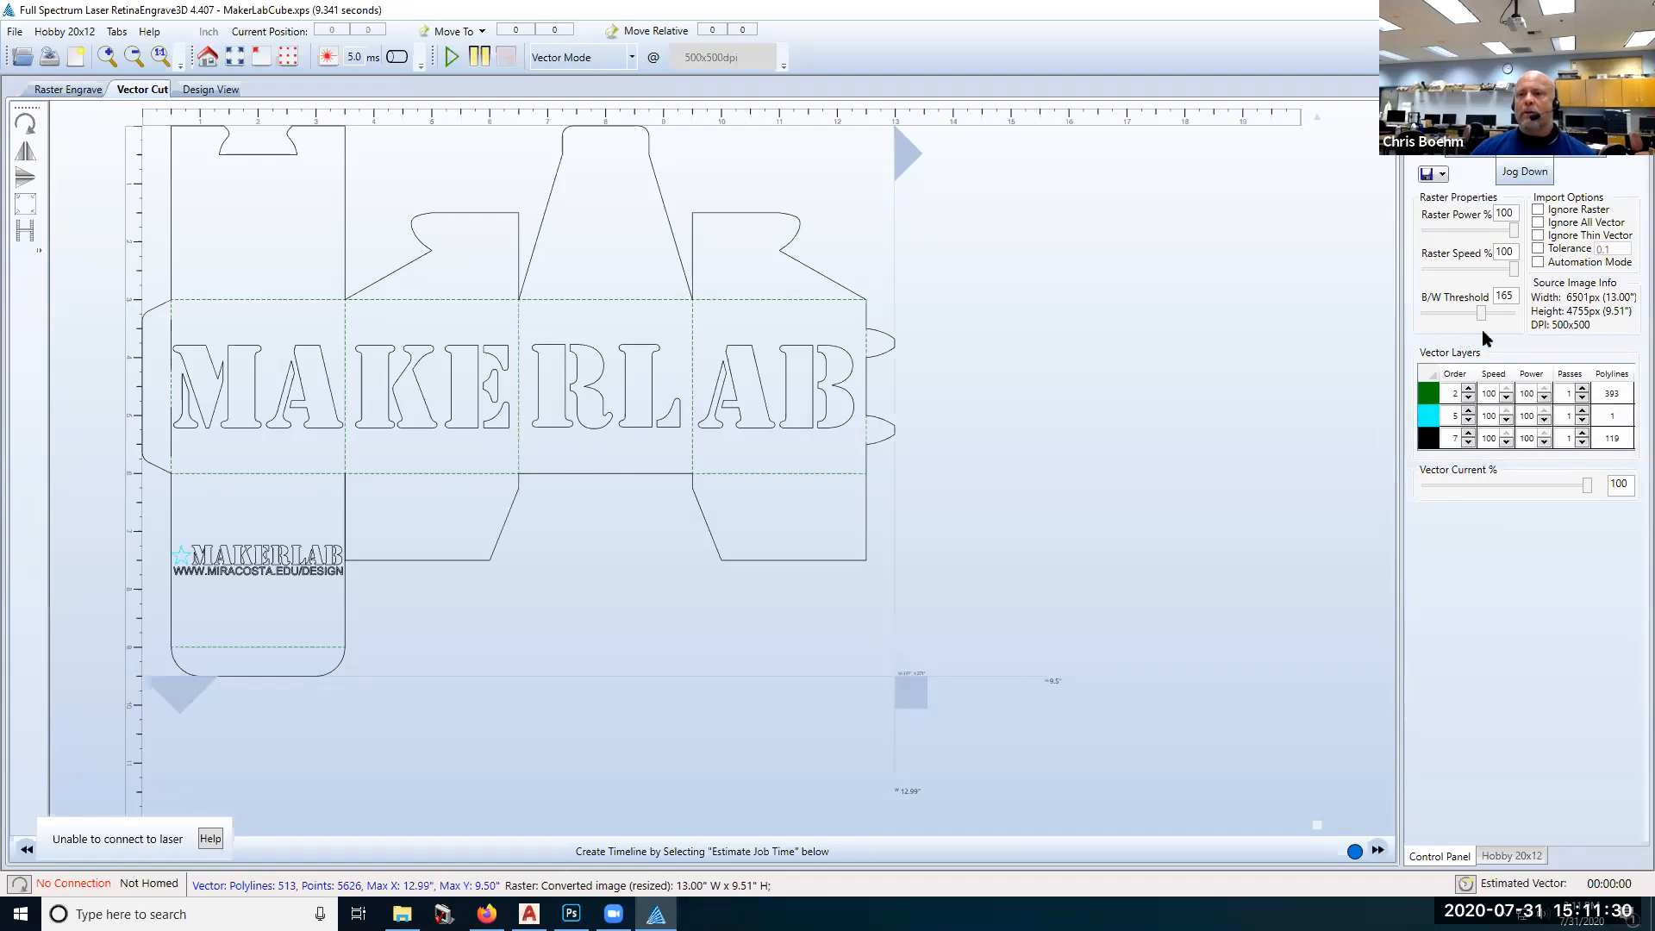
Step: Turn on Ignore Raster in the import options for the cube job
left_click(1538, 210)
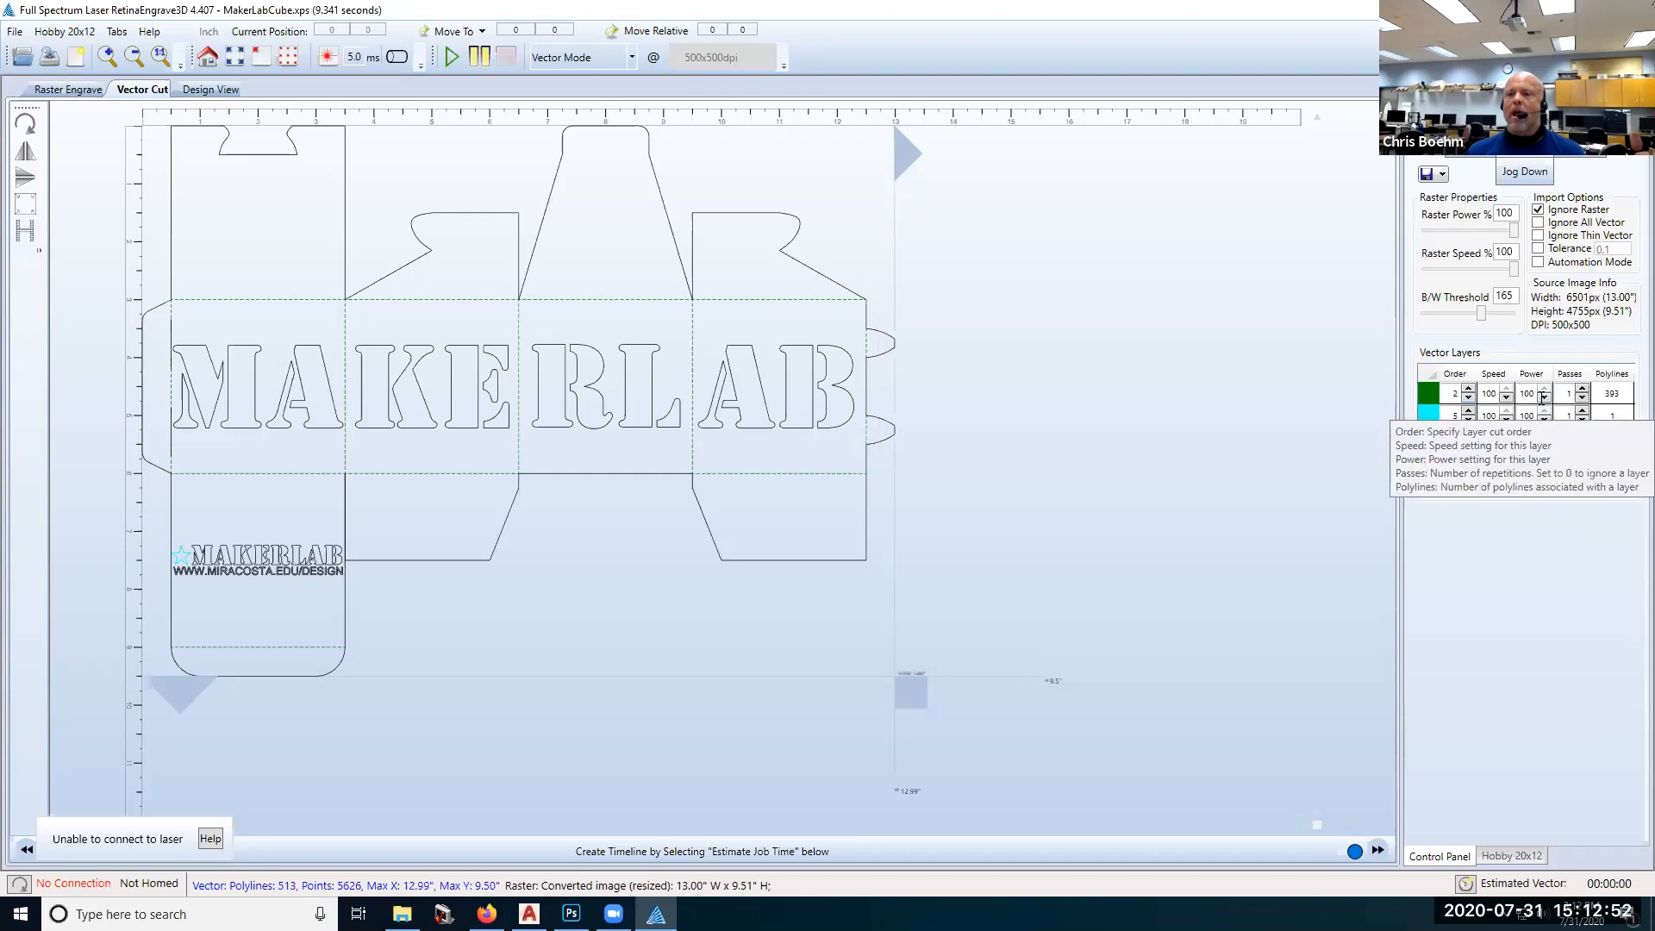
Step: Set the vector layer power to 35 for green, 3 for cyan and 70 for black
double_click(1527, 393)
type("35")
key("Tab")
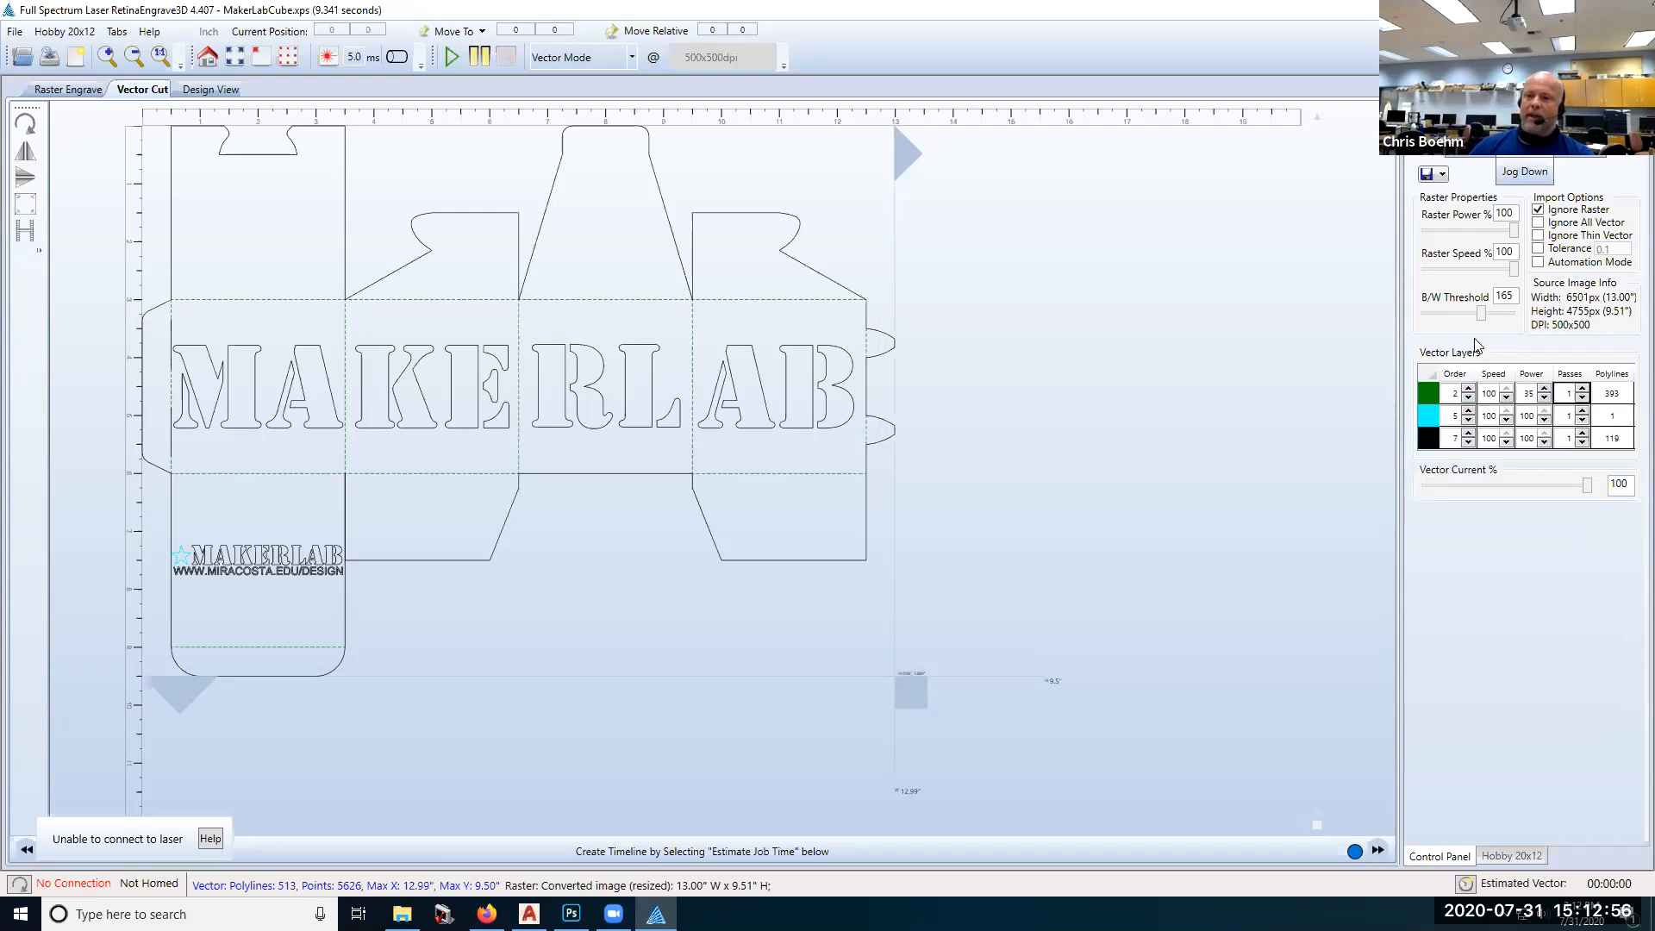
double_click(1531, 416)
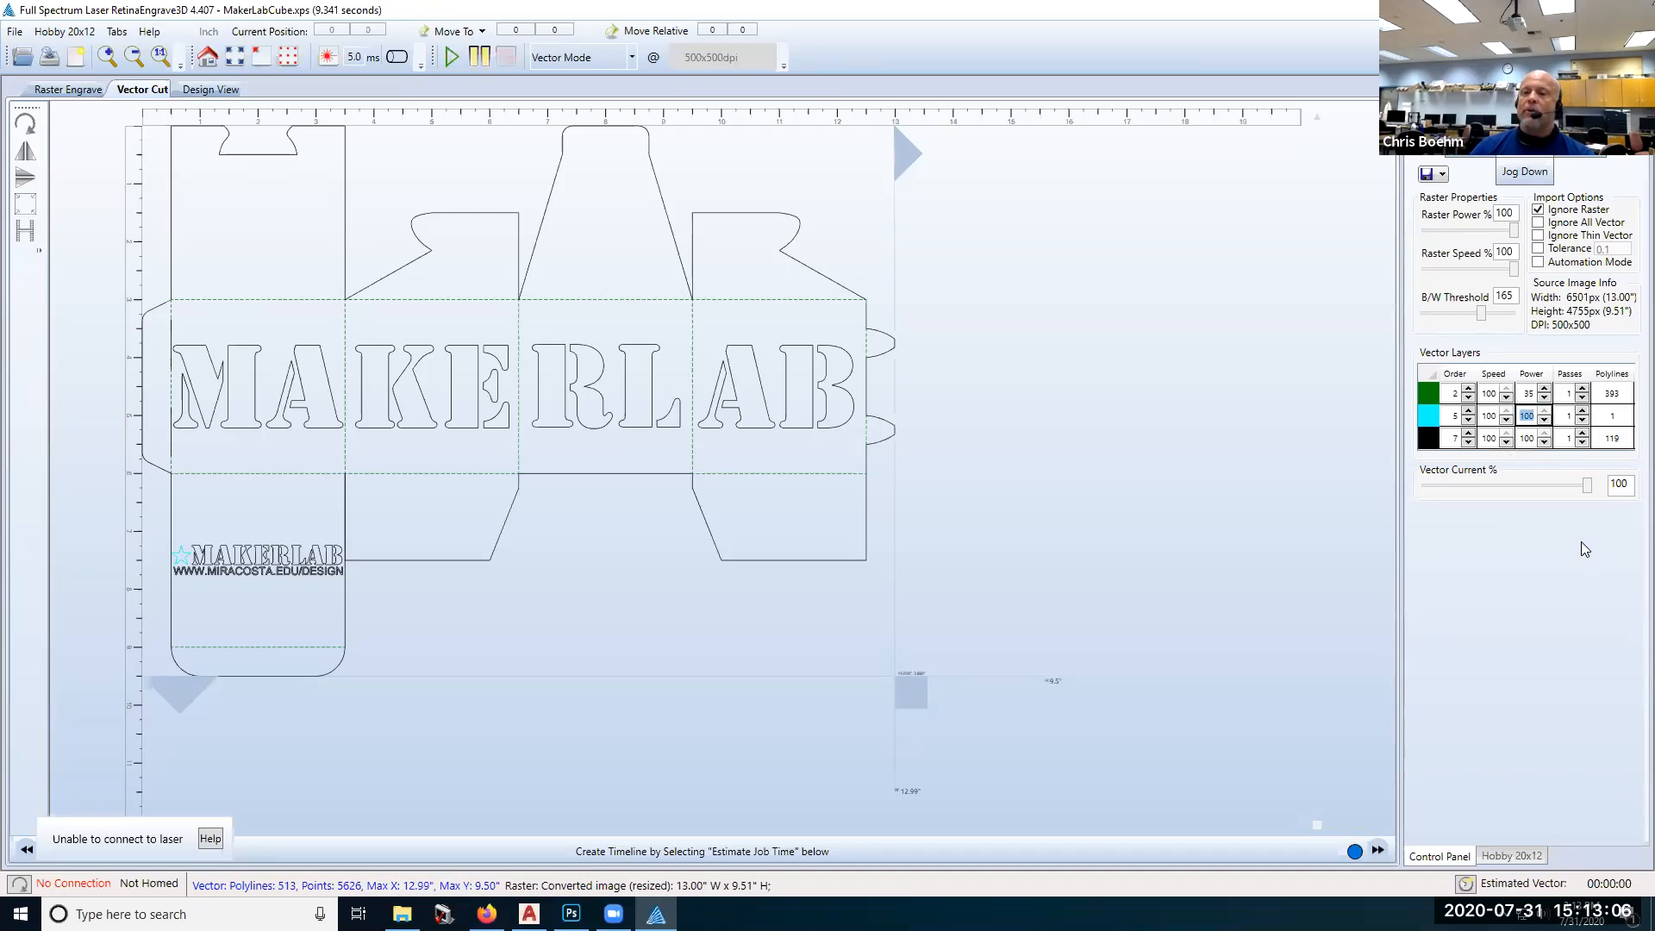
type("3")
key("Tab")
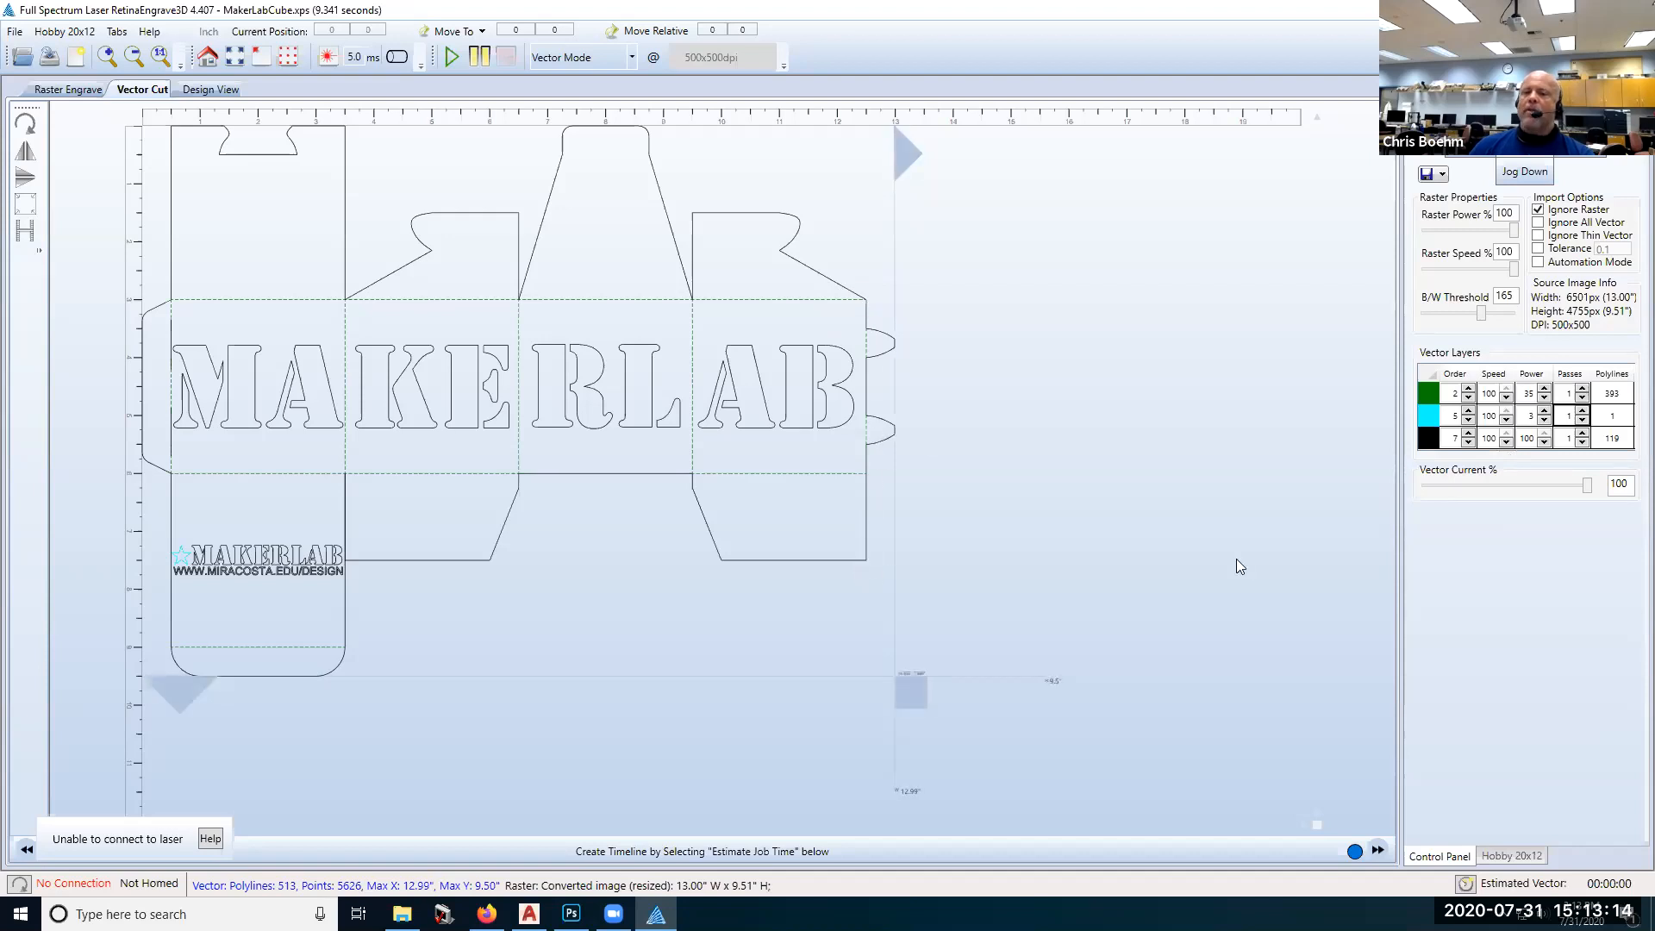
double_click(1526, 438)
type("7")
key("Tab")
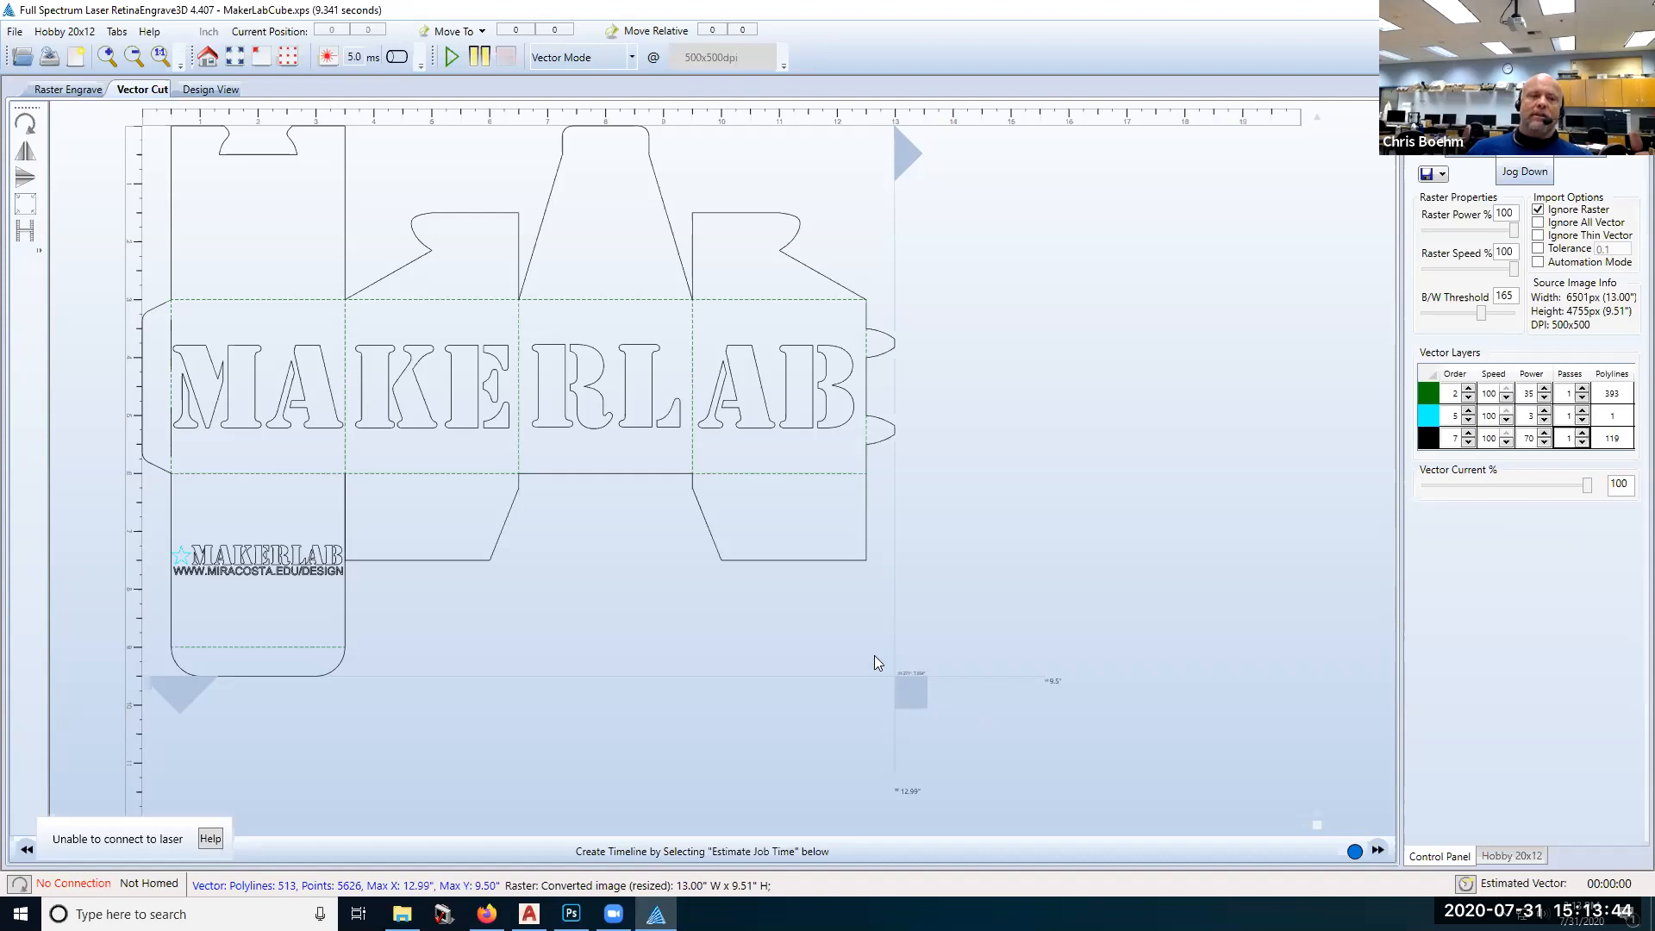
Step: Scale the whole cube layout down proportionally to about 10.88 by 7.95 inches
left_click(24, 207)
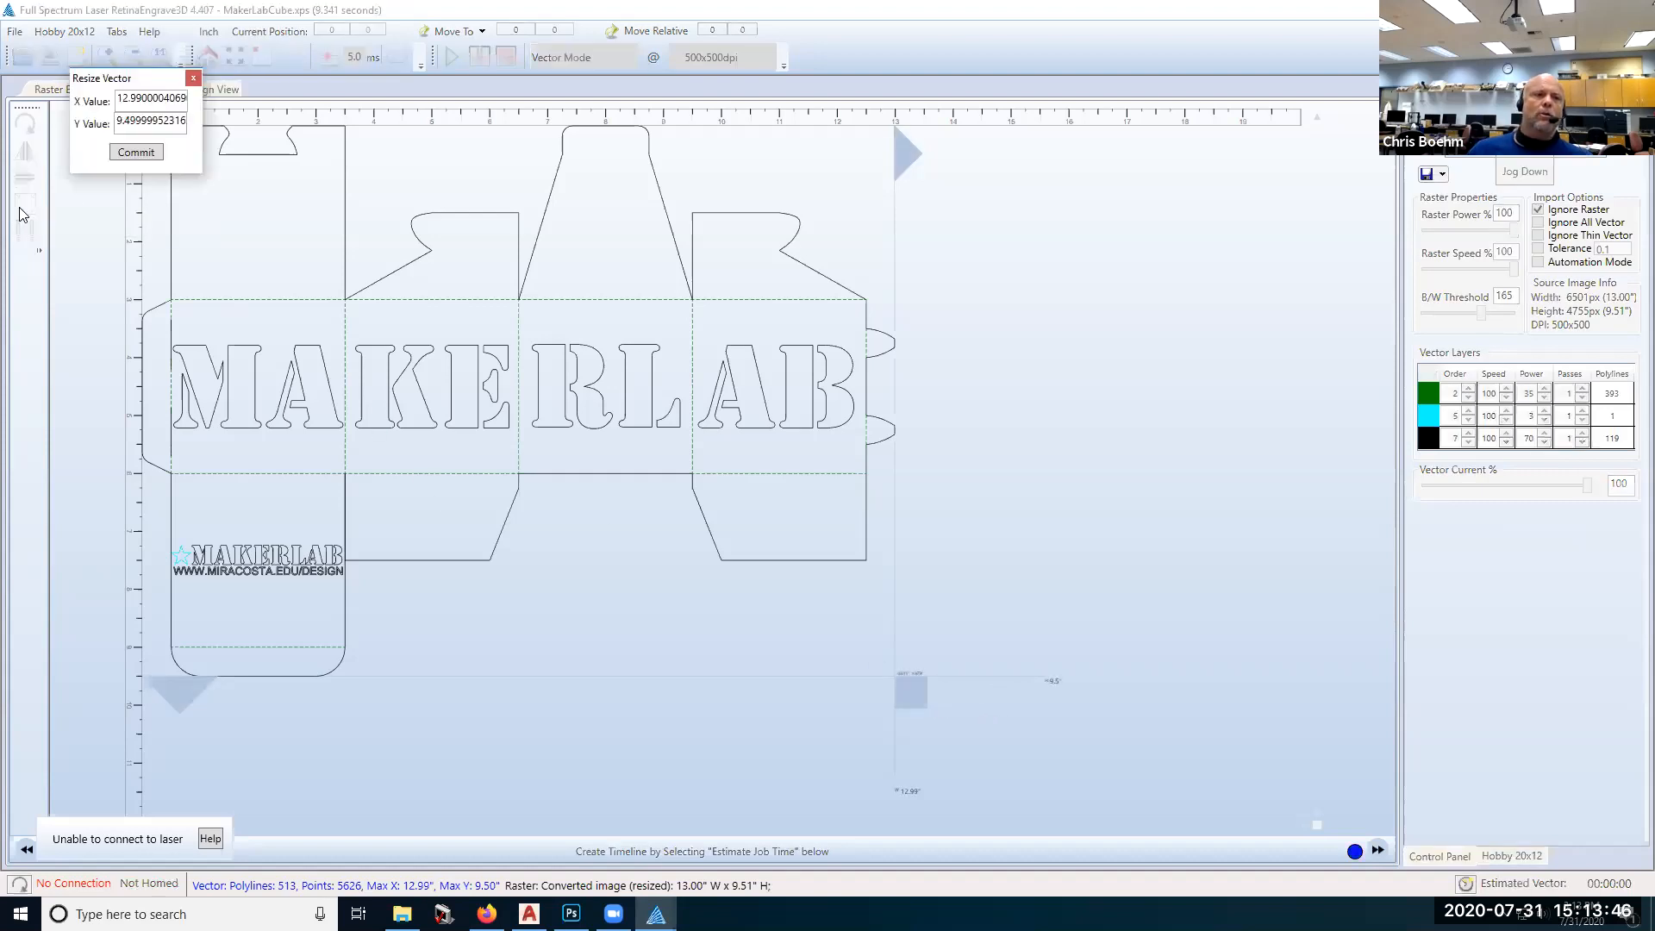
left_click(194, 78)
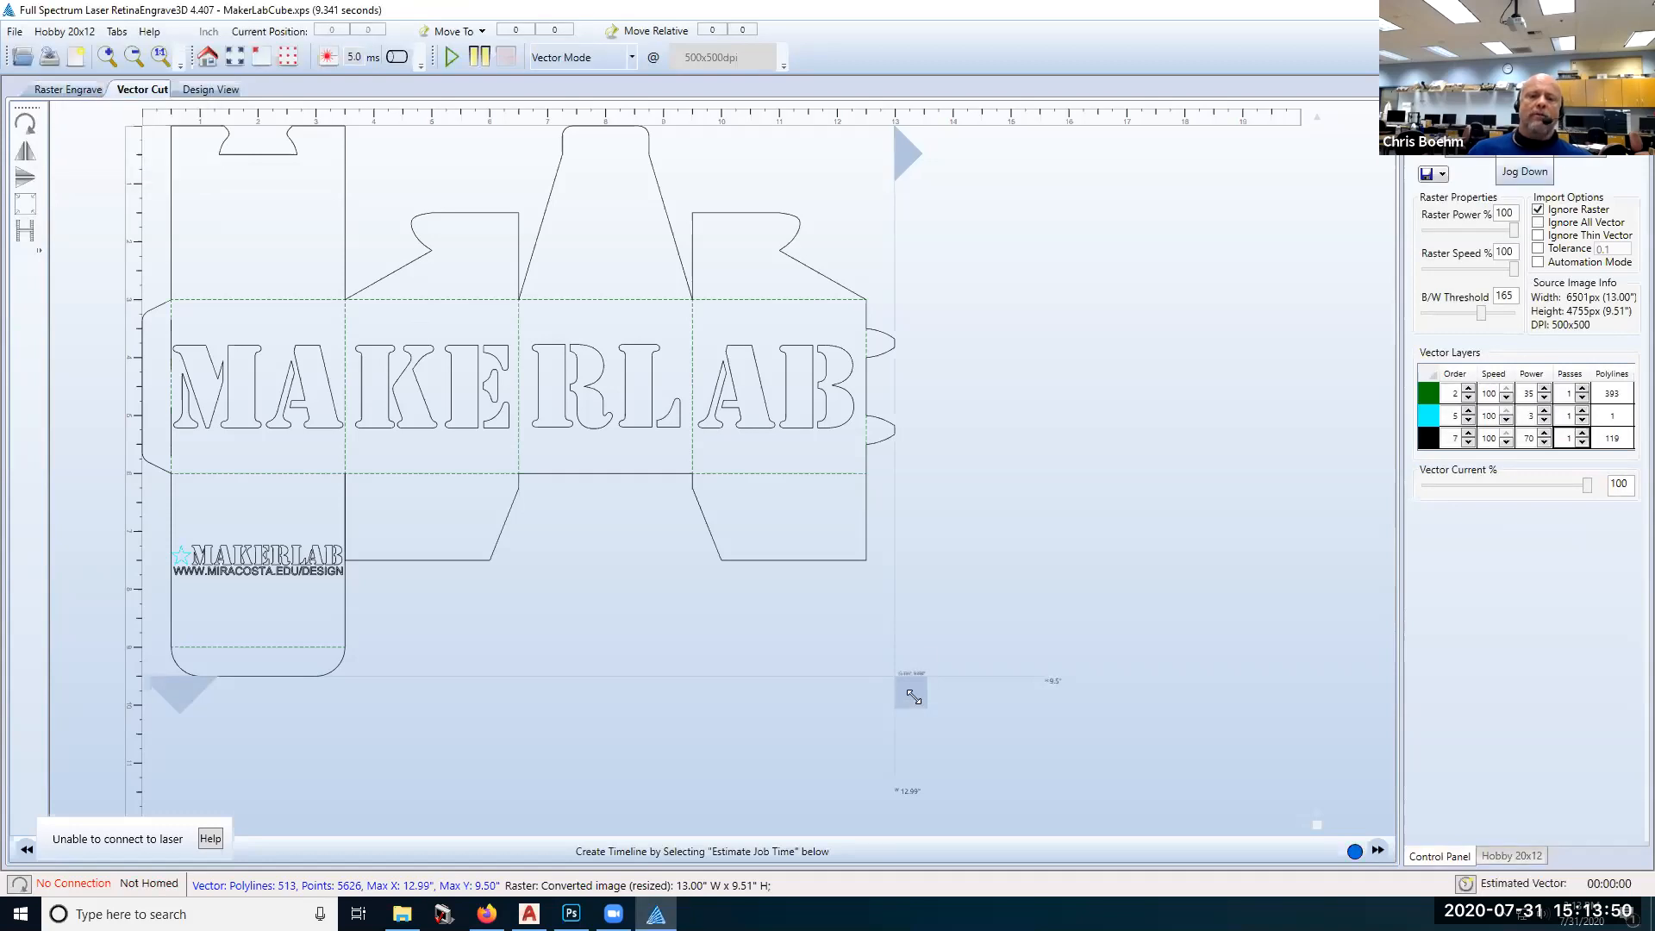
left_click_drag(914, 696, 791, 603)
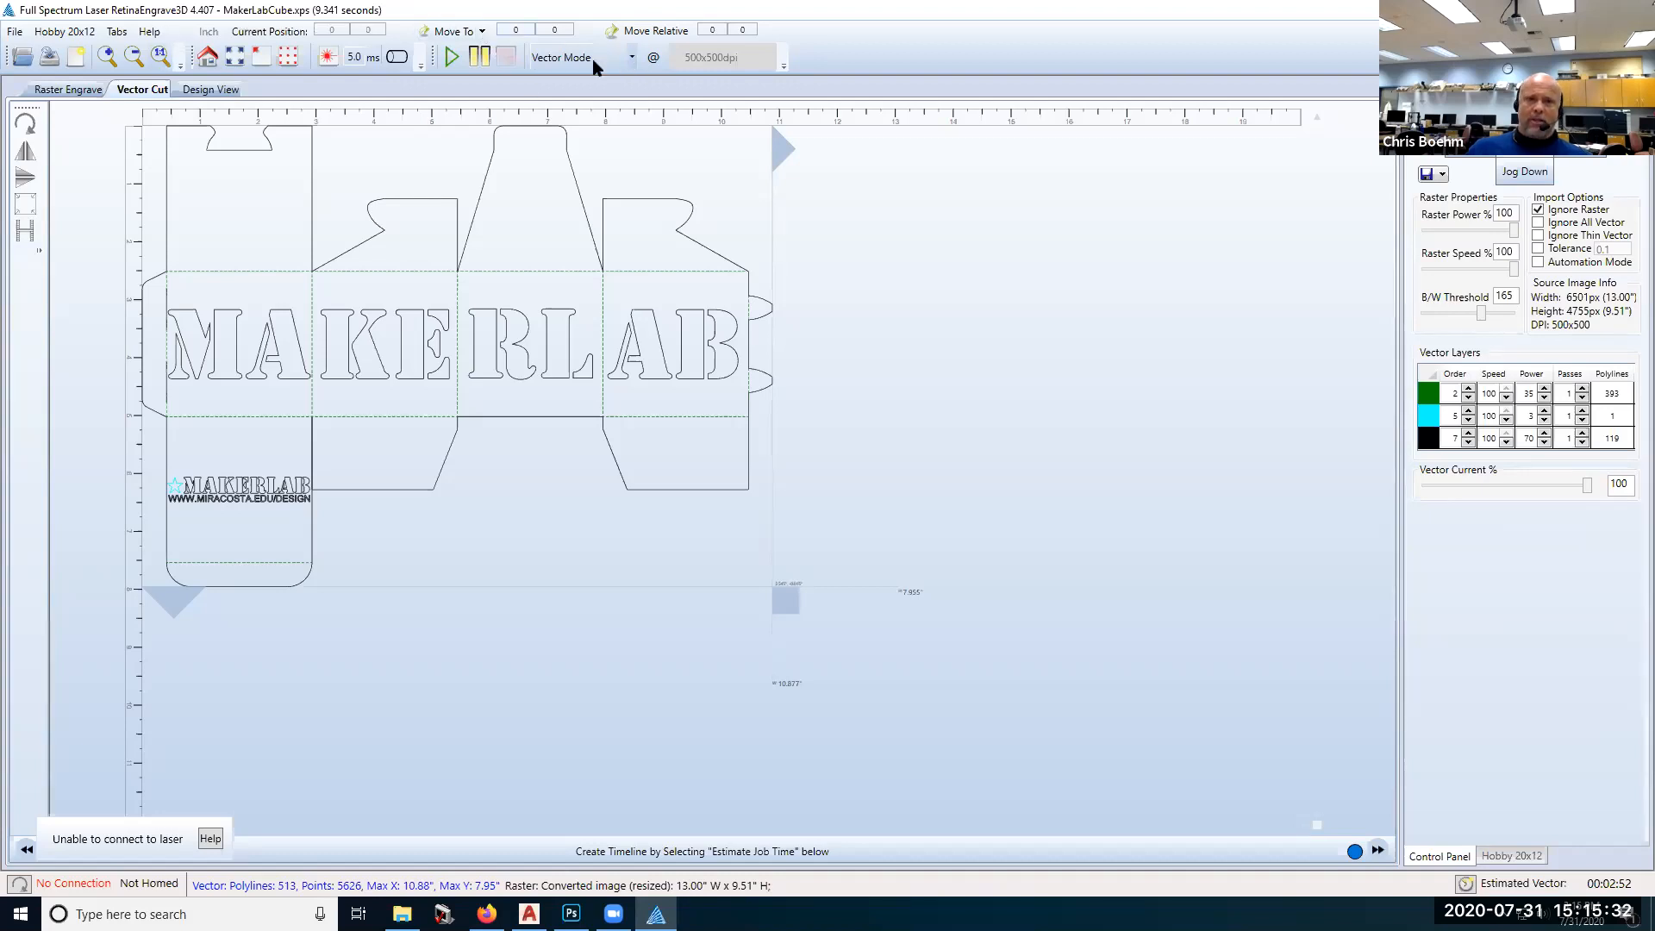
Step: Review the available raster, vector and simulation job modes, leaving Vector Mode selected
left_click(633, 58)
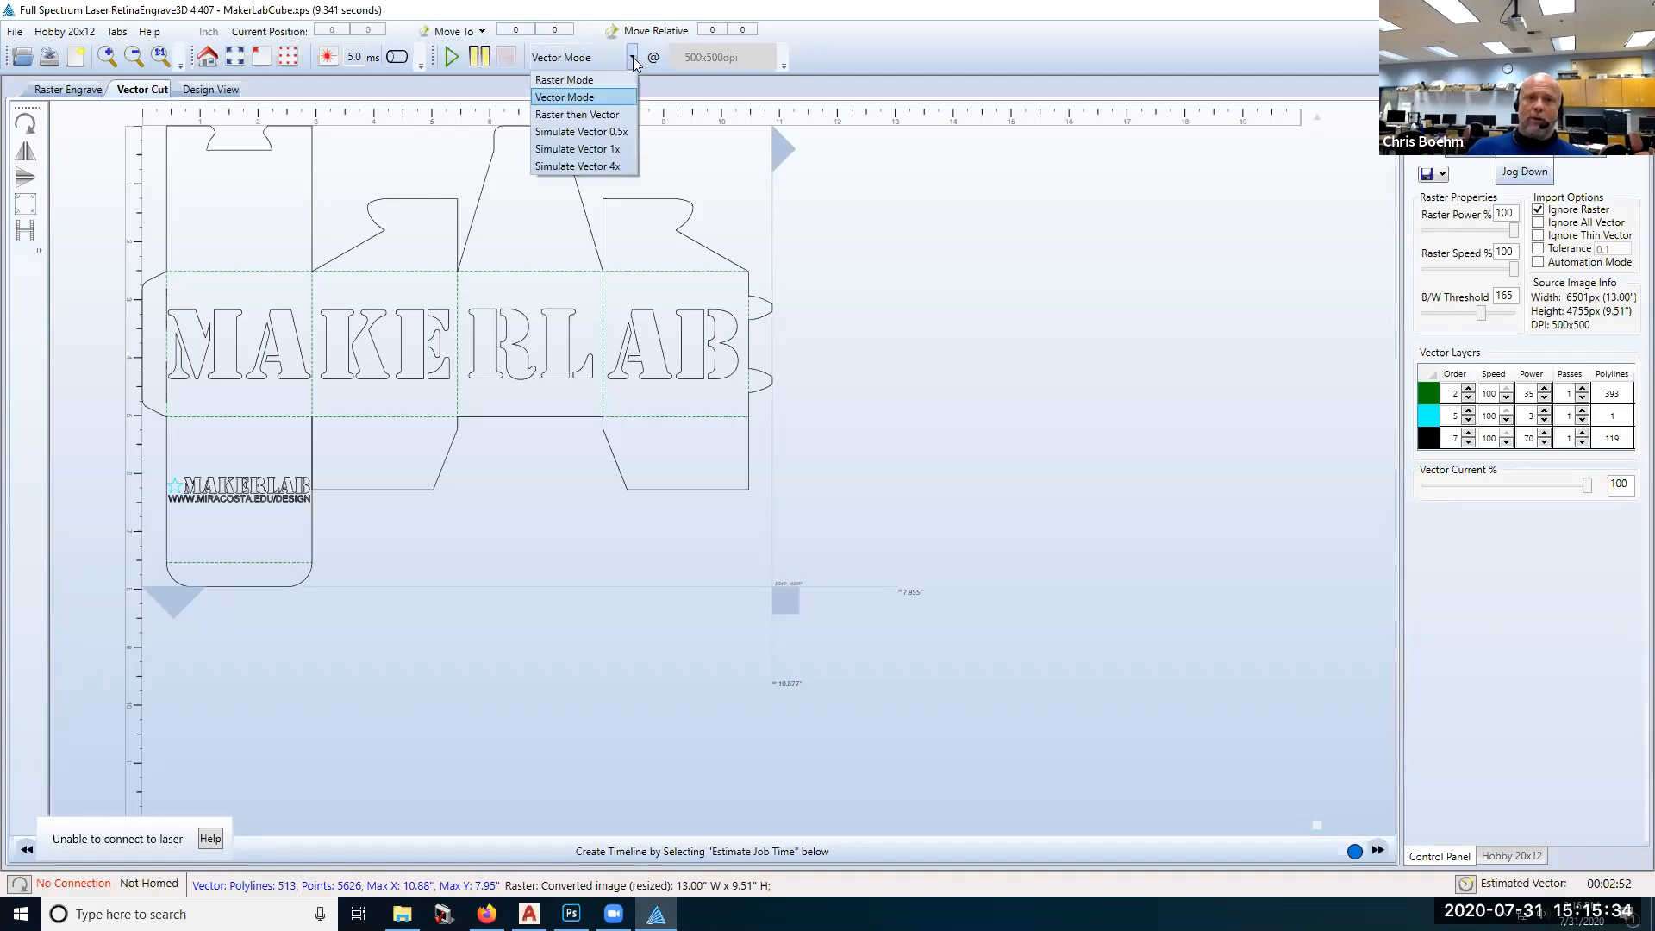
left_click(633, 58)
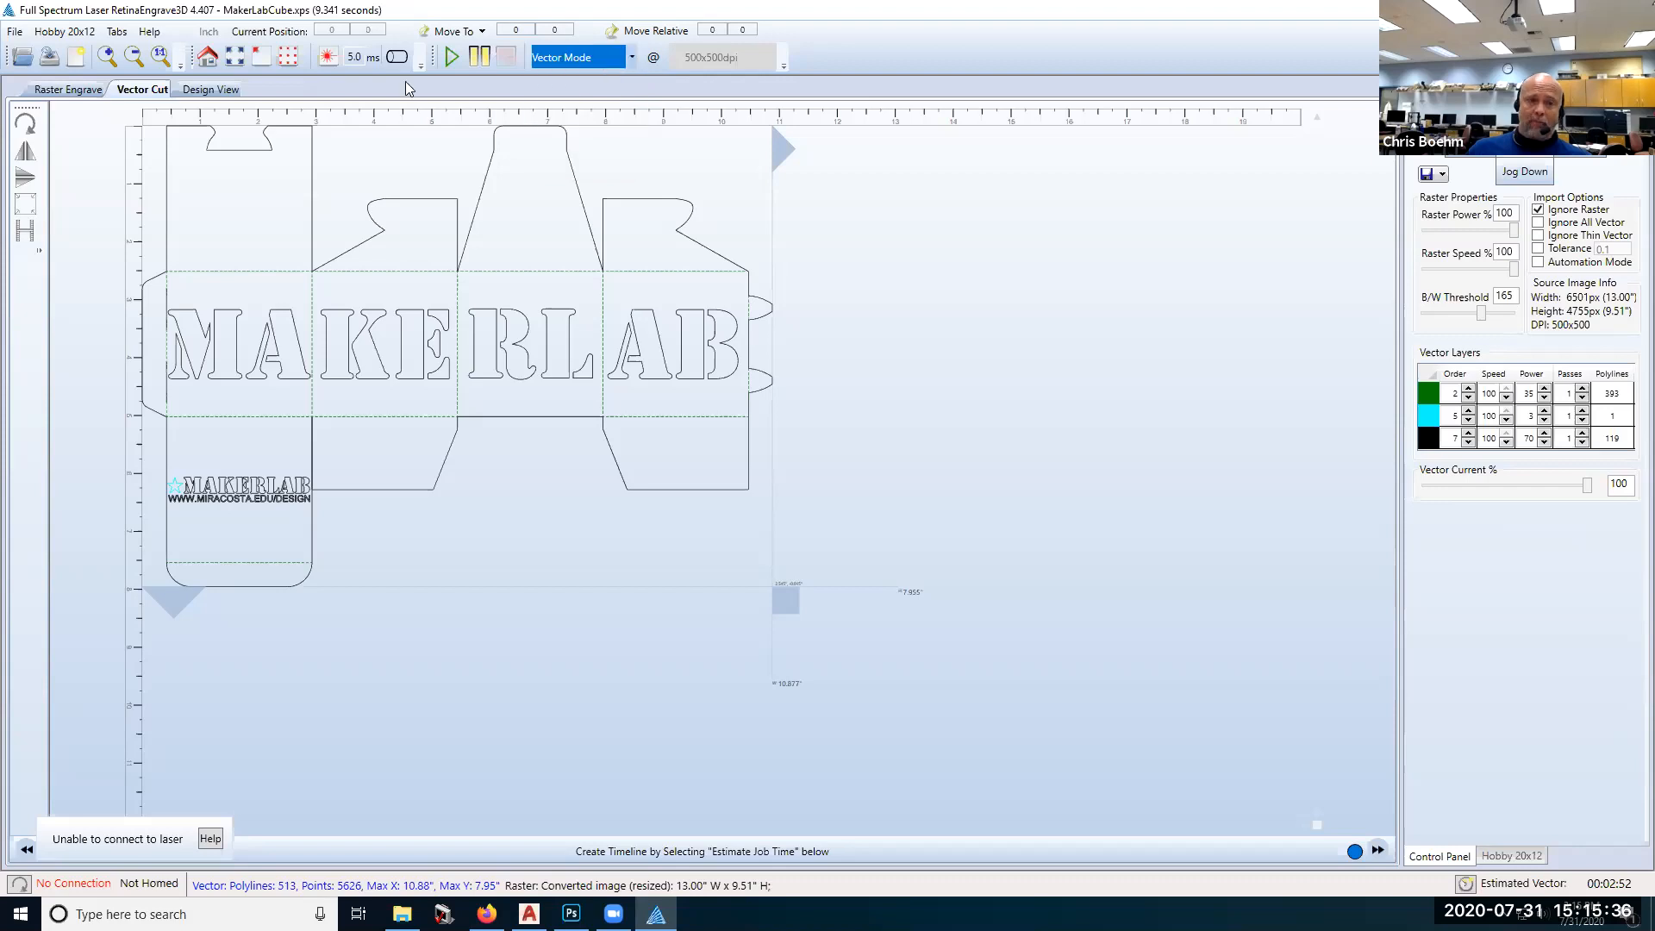